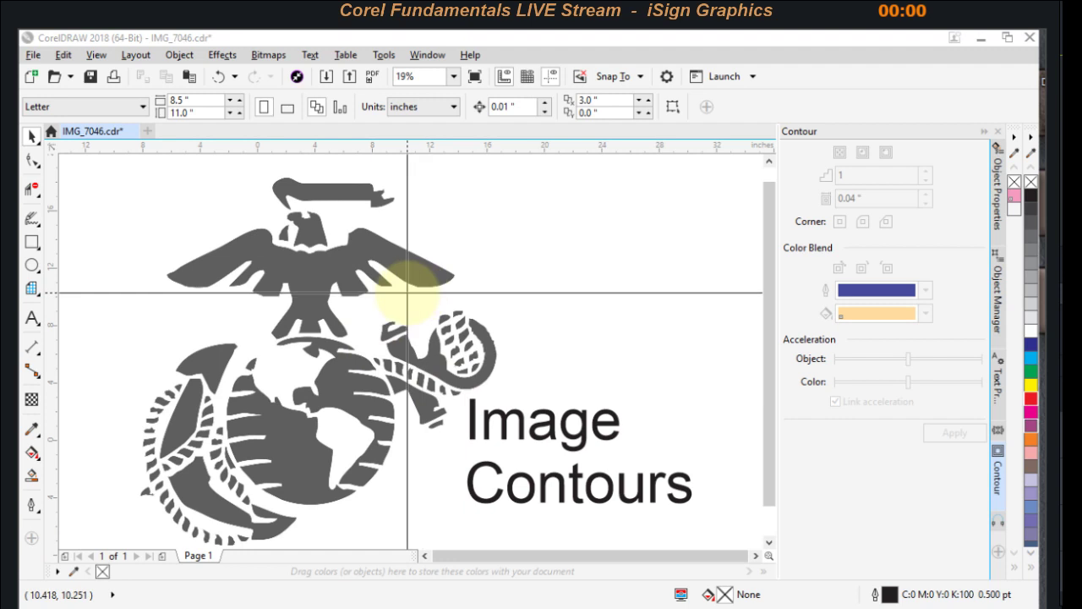
Step: Center the emblem in view and select its bitmap, undoing a trial nudge to keep it in place
scroll(392, 367, "up", 2)
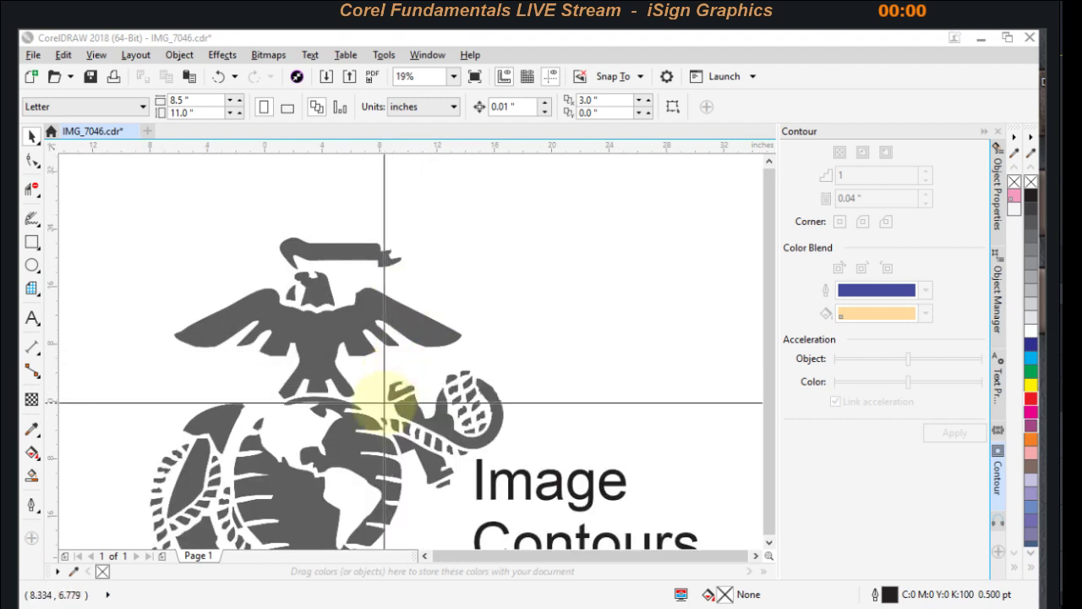
scroll(382, 392, "down", 1)
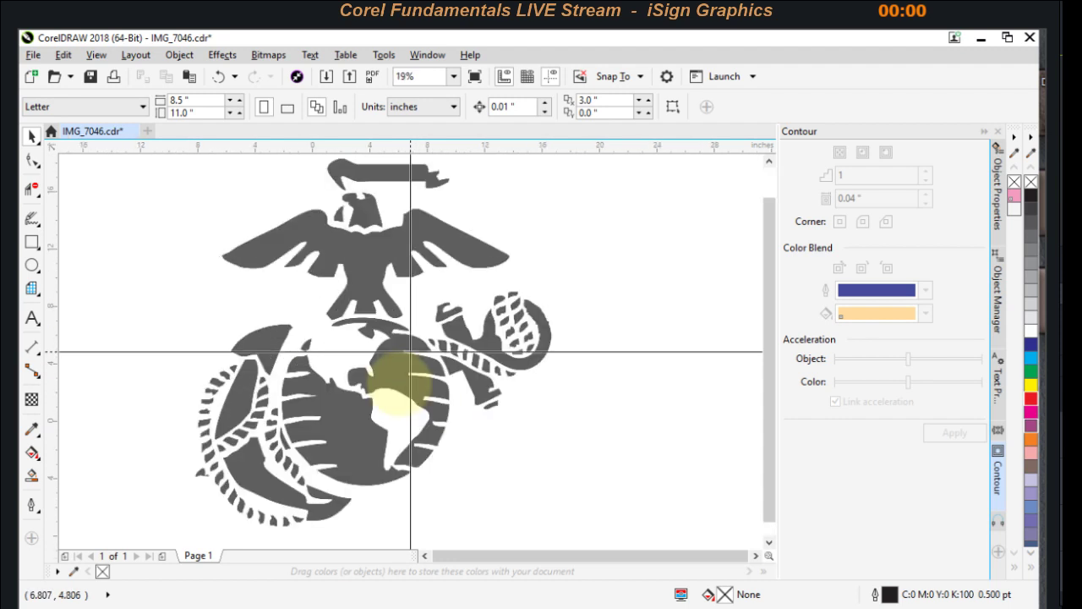
left_click(404, 351)
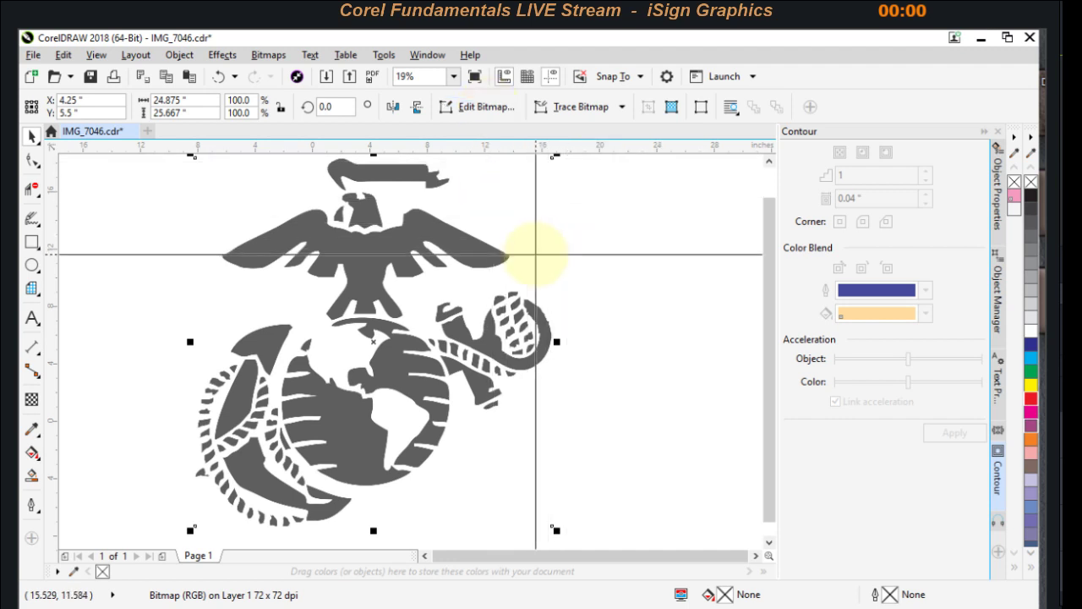
key("Right")
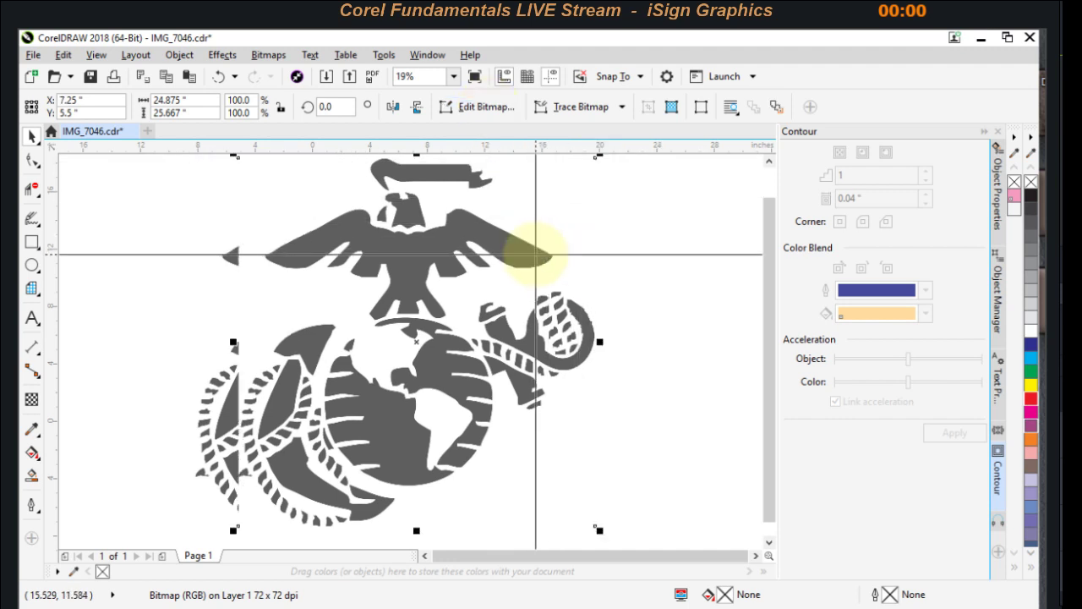
key("ctrl+z")
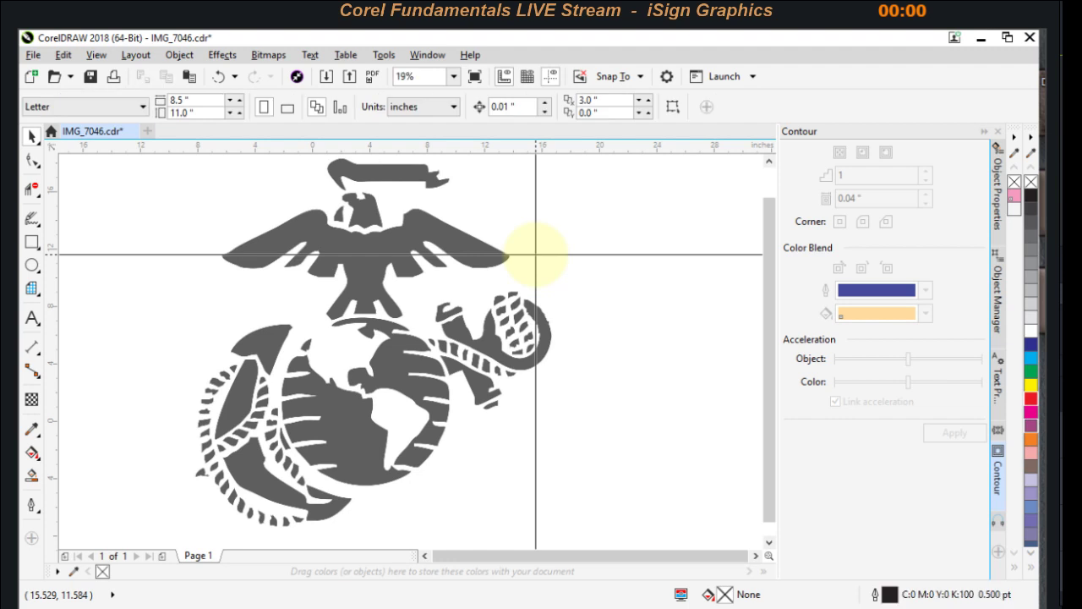
left_click(608, 101)
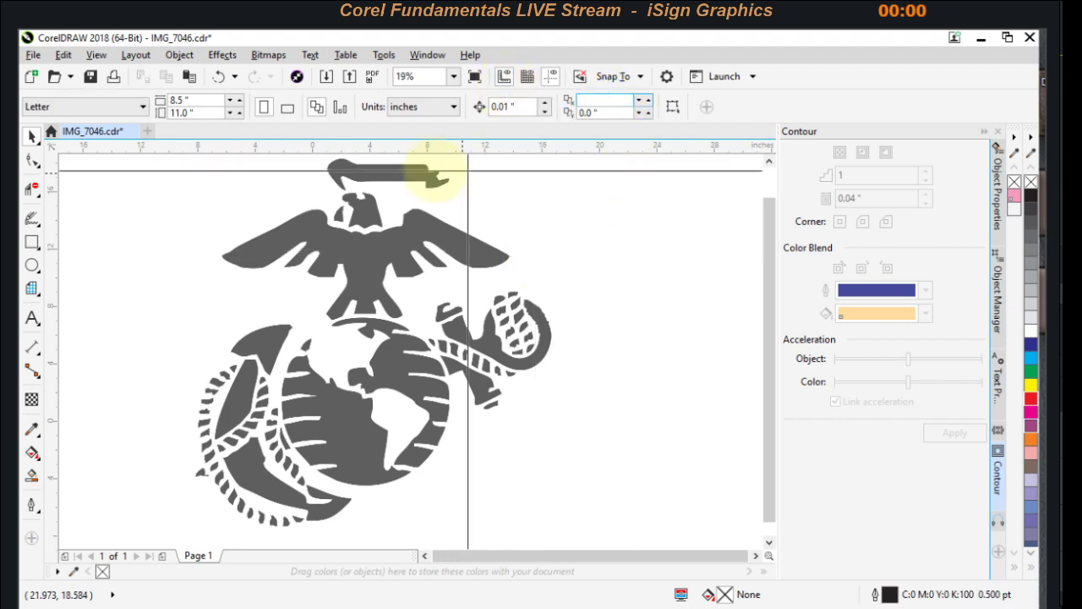
left_click(435, 161)
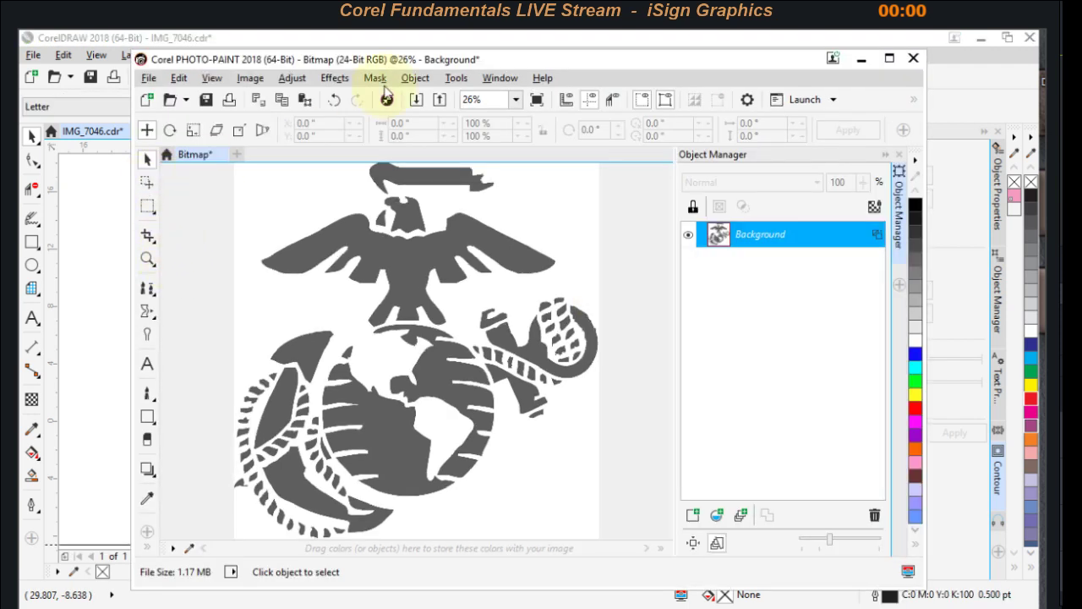
Step: Convert the Background layer into an editable object with Object from Background
right_click(782, 241)
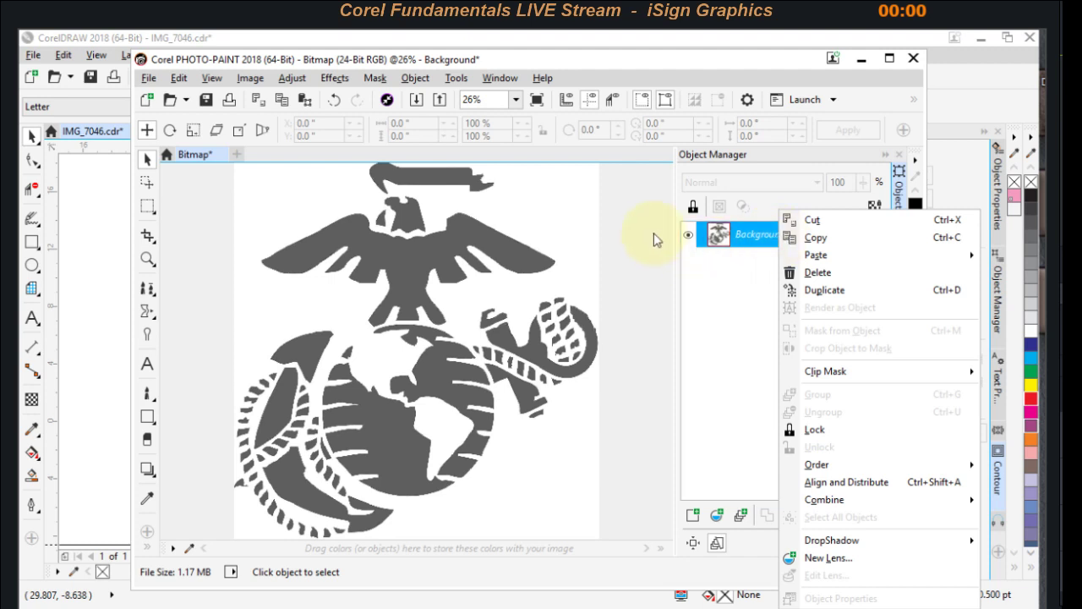
left_click(415, 78)
mouse_move(430, 96)
left_click(652, 157)
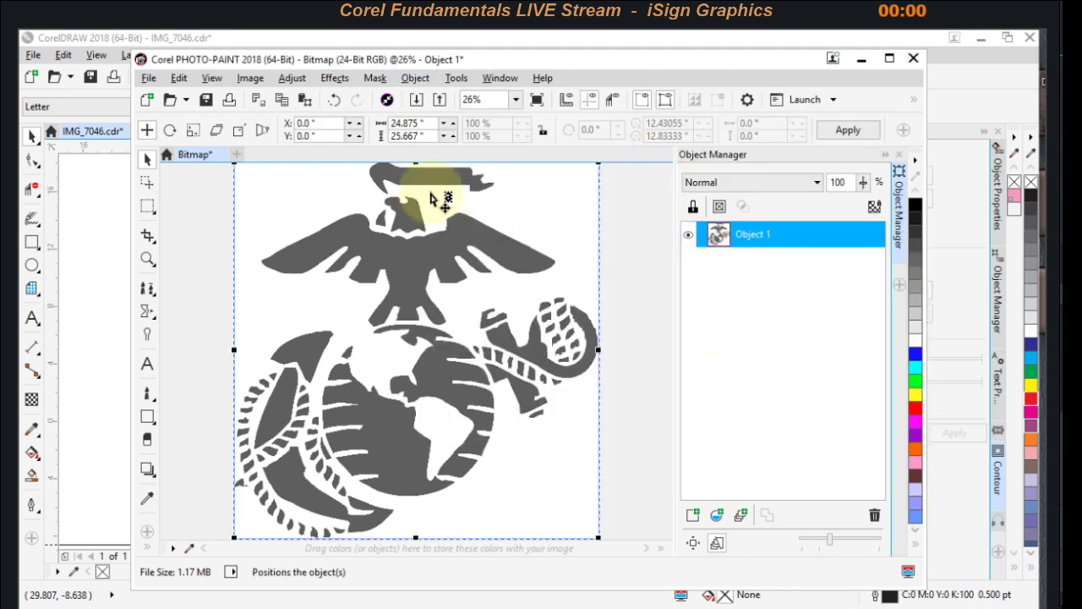
Step: Mask the grey emblem shapes using the Magic Wand Mask
left_click(149, 185)
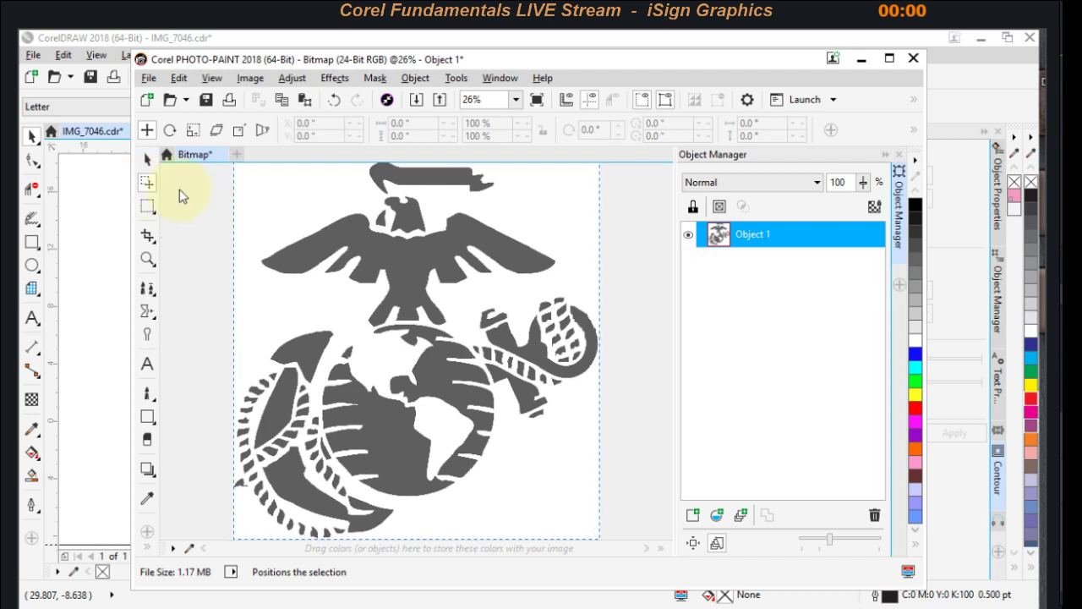
left_click(149, 206)
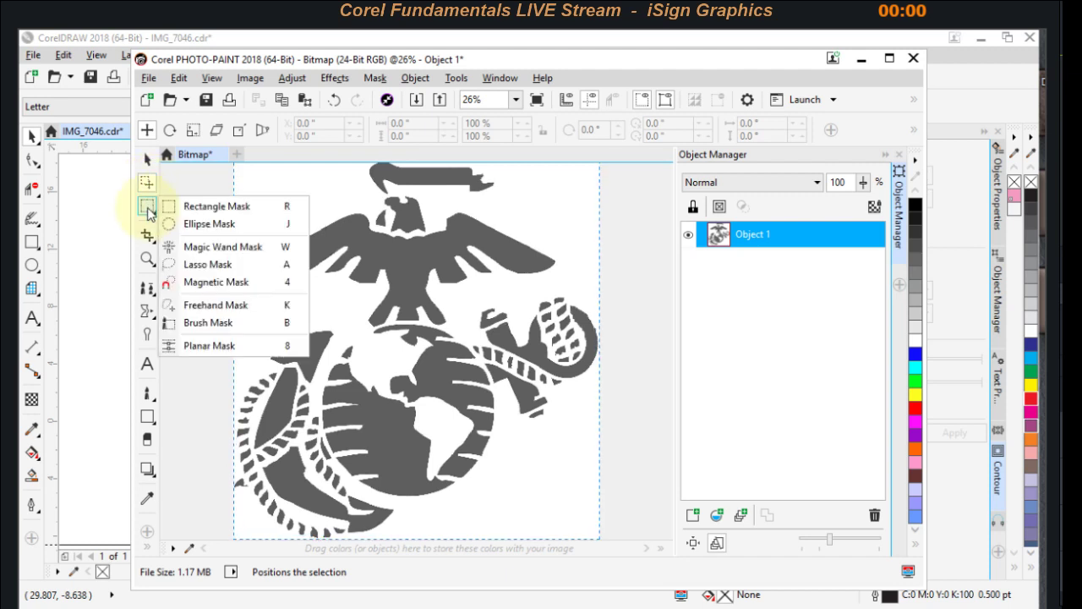
left_click(212, 247)
left_click(559, 225)
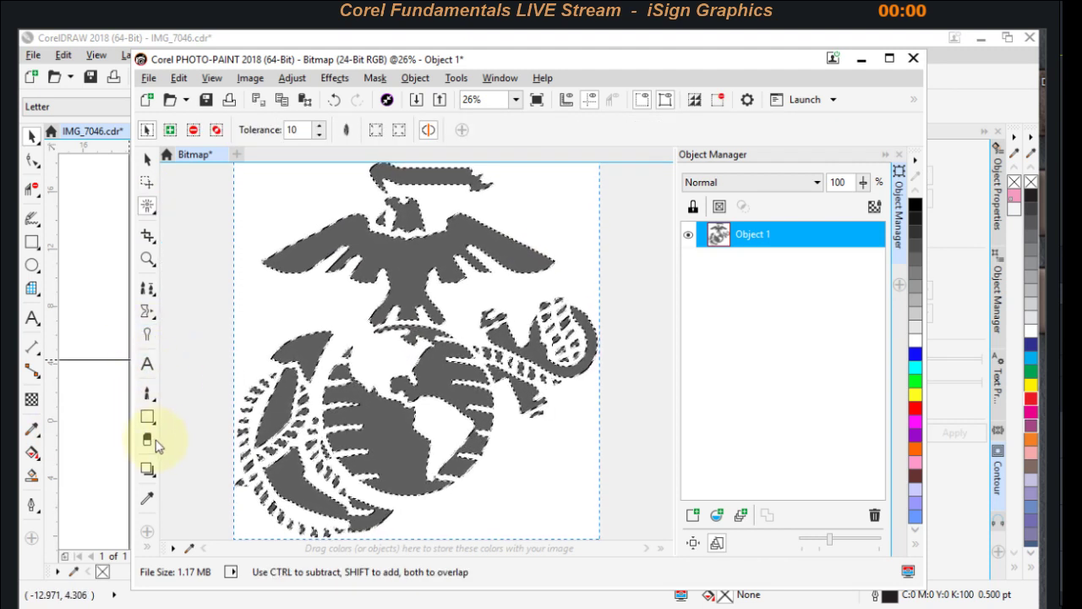
Step: Set the Eraser size to 500 and erase the white strip across the top
left_click(147, 439)
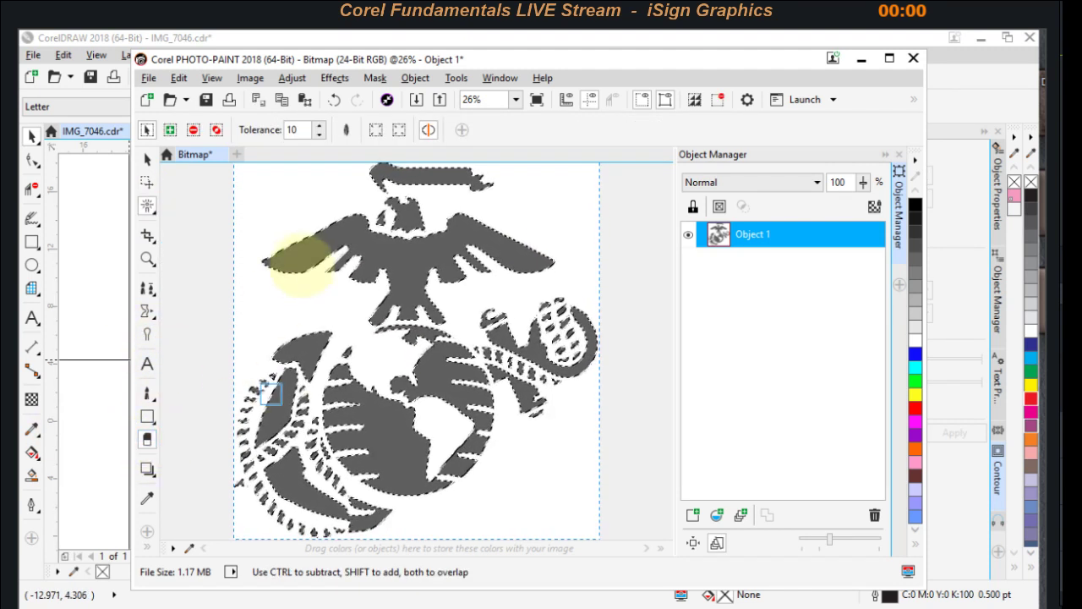
left_click(294, 129)
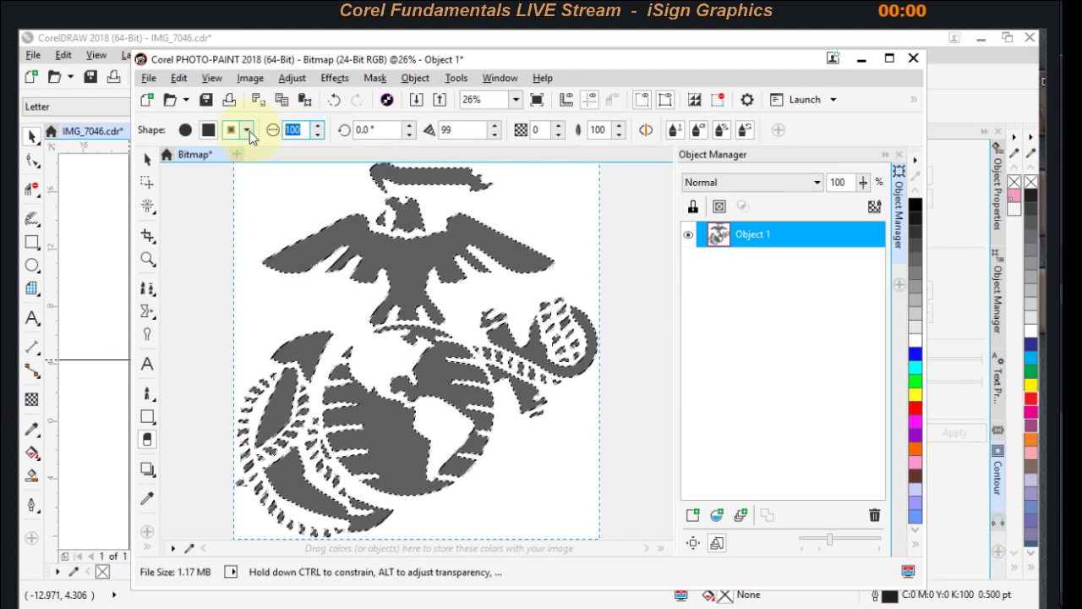
type("500")
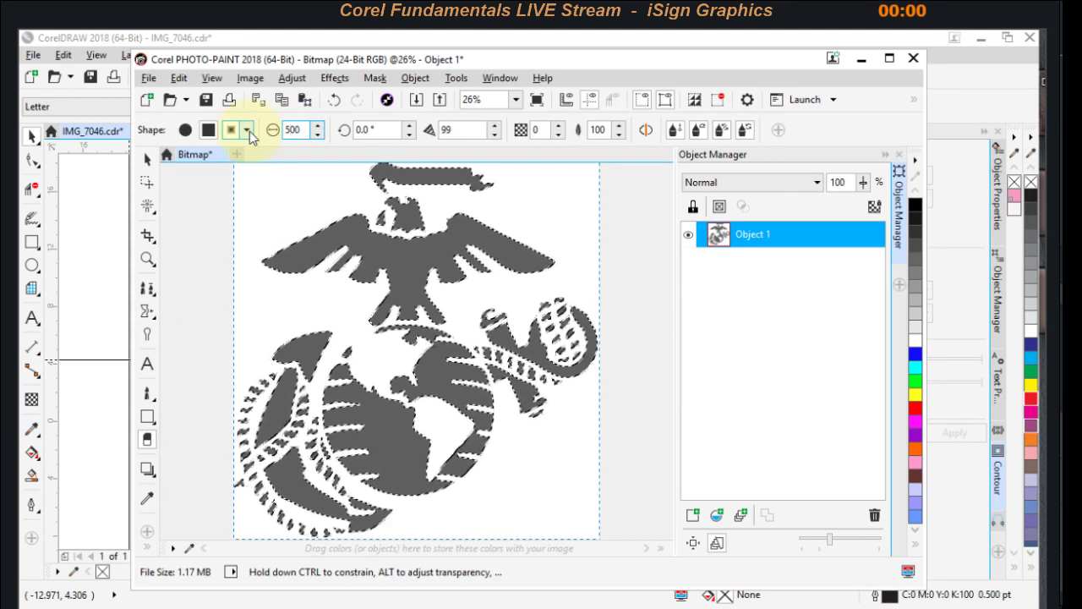
key("Return")
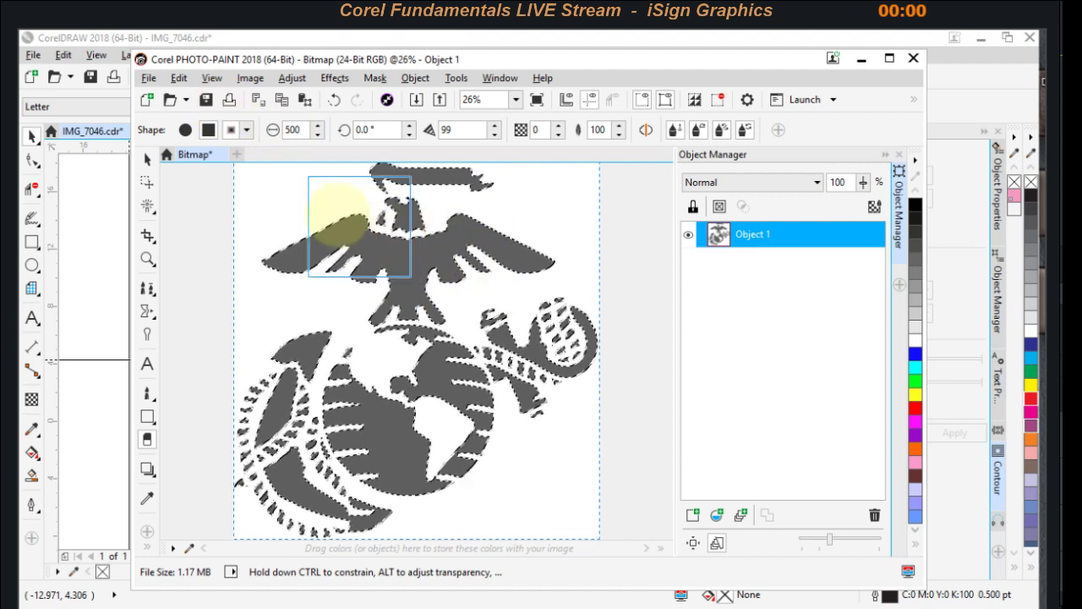
mouse_move(272, 209)
left_mouse_down()
mouse_move(561, 193)
mouse_move(609, 206)
left_mouse_up()
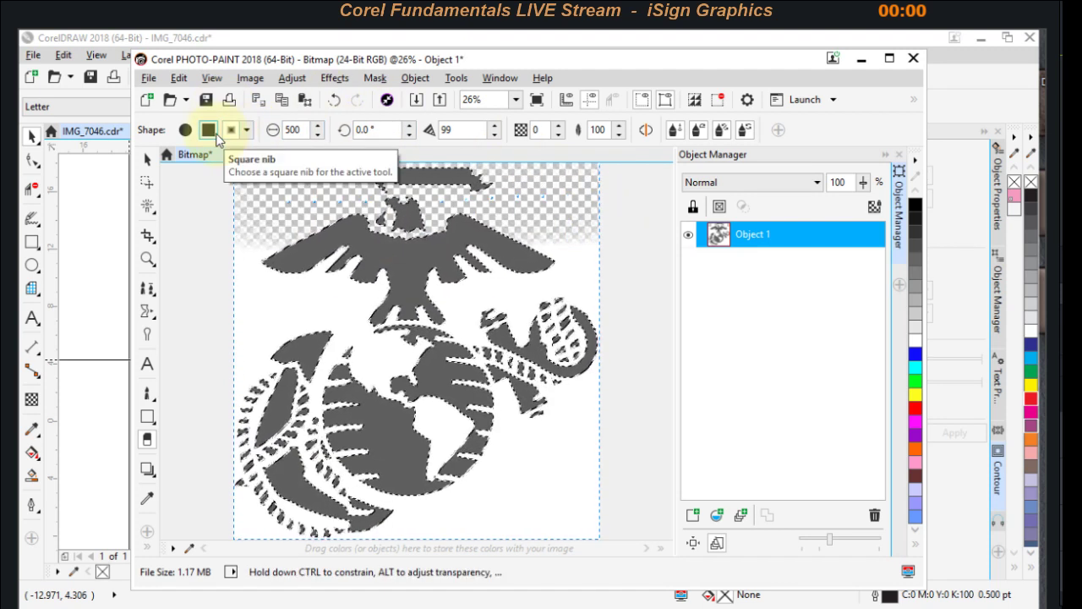
Step: Switch to the hard square 100 nib at size 500 and erase the remaining white background
left_click(247, 129)
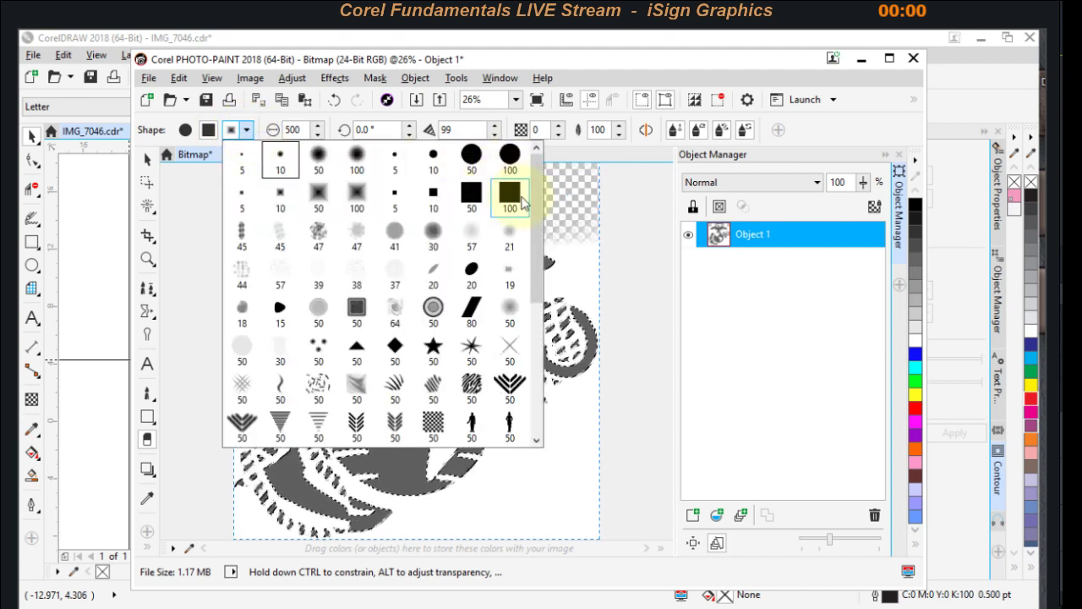
left_click(511, 198)
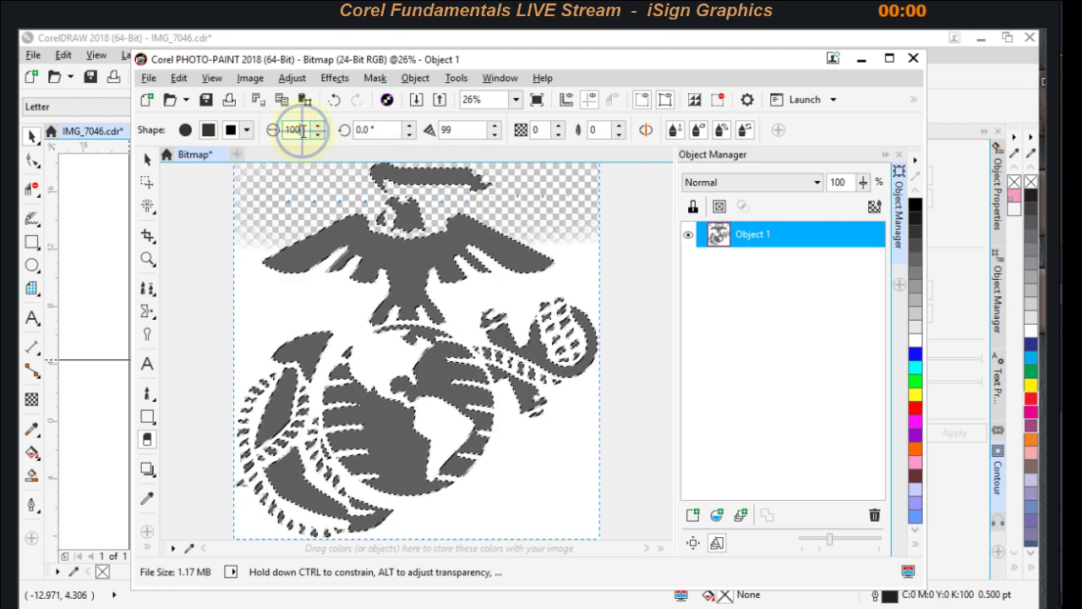
type("500")
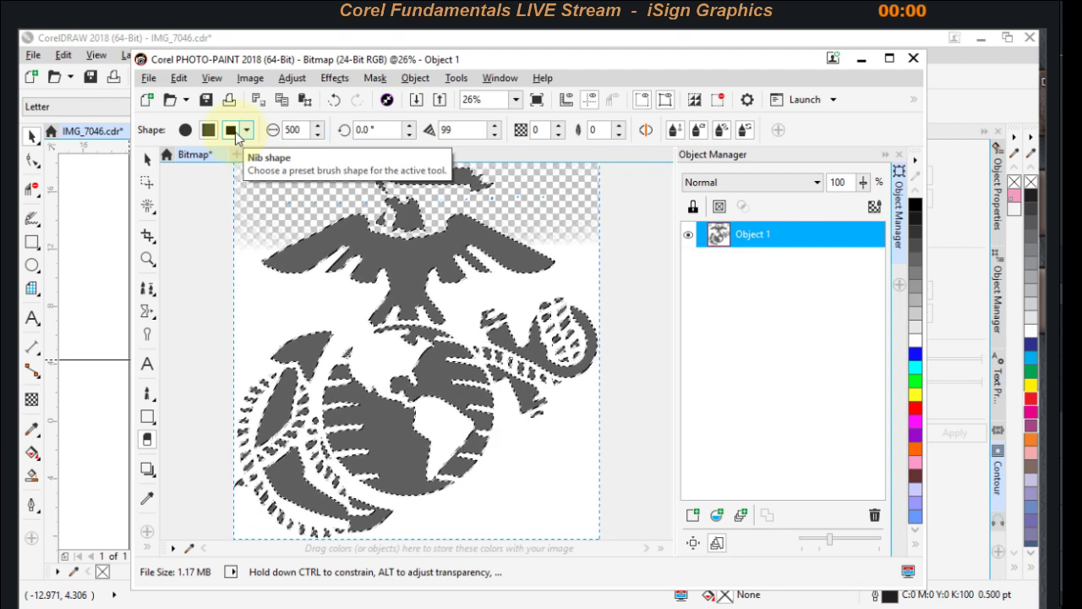
mouse_move(249, 248)
left_mouse_down()
mouse_move(356, 207)
mouse_move(550, 215)
mouse_move(585, 229)
left_mouse_up()
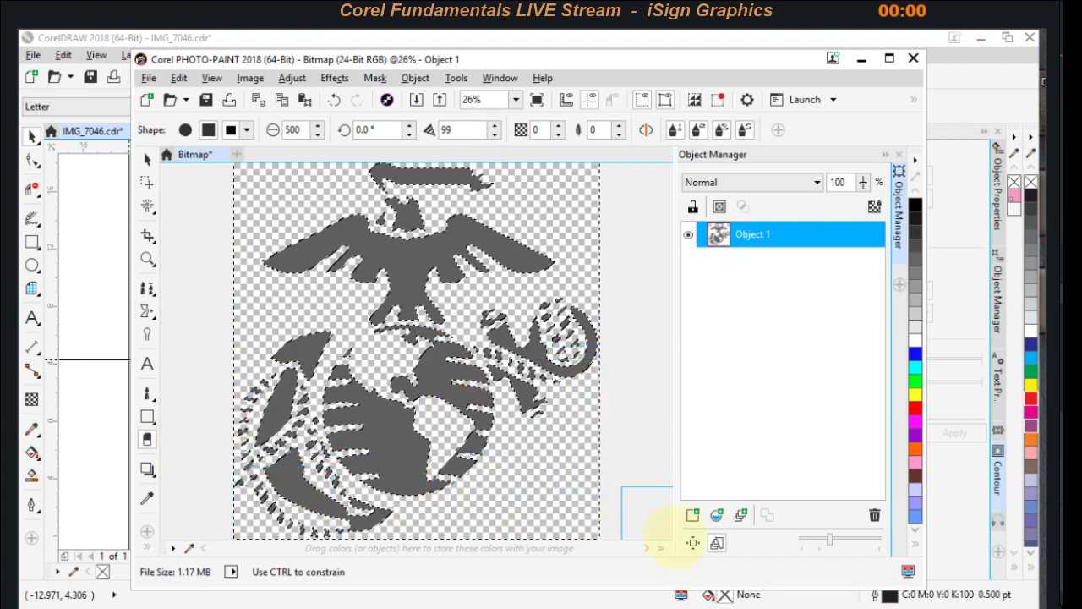
scroll(604, 364, "down", 1)
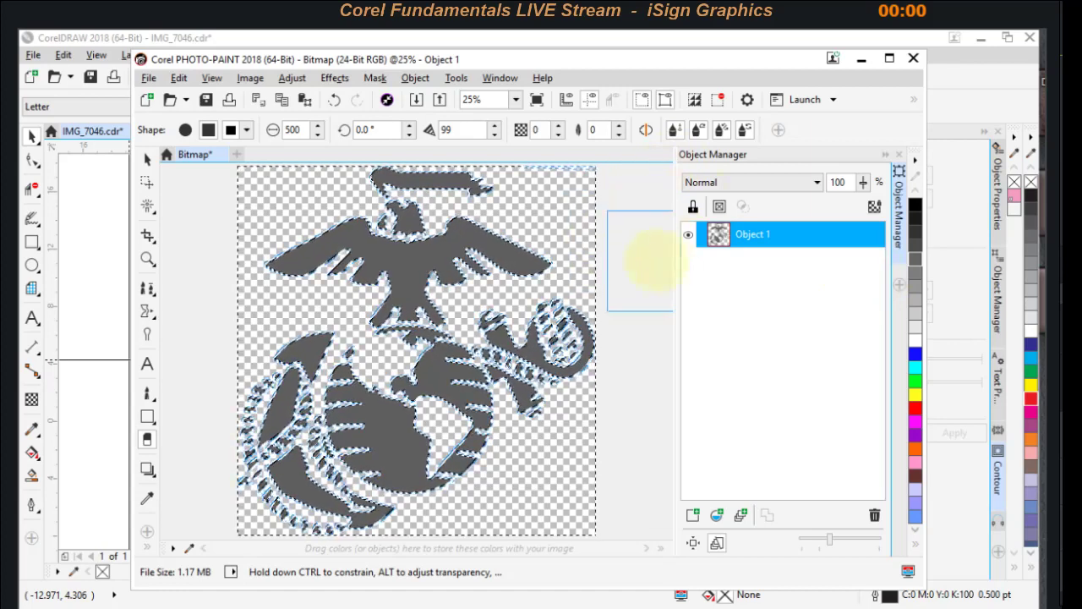
Step: Create a mask from the emblem object
left_click(372, 77)
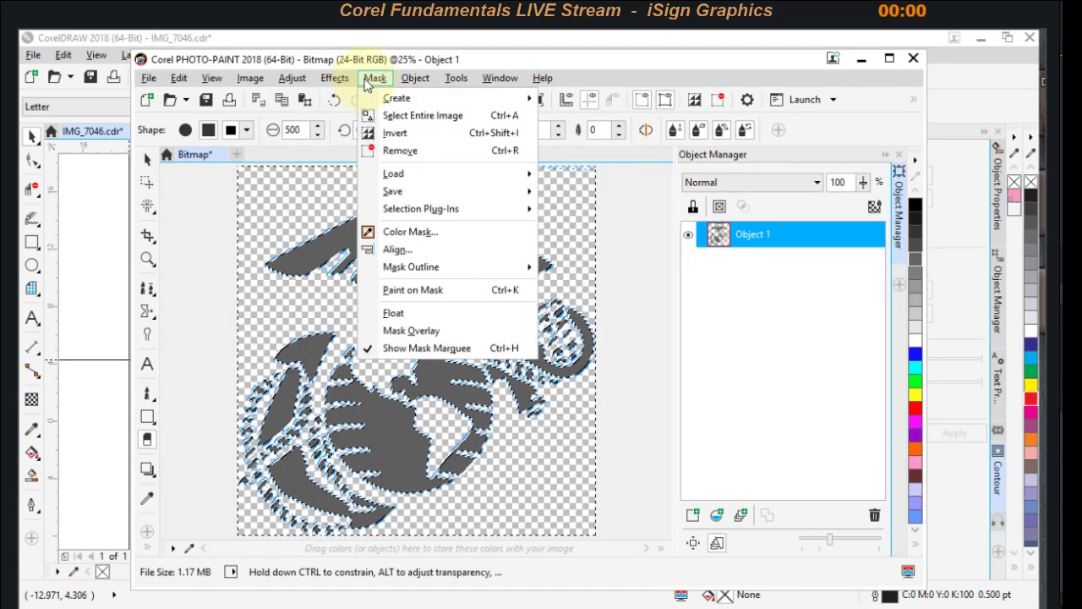
mouse_move(396, 99)
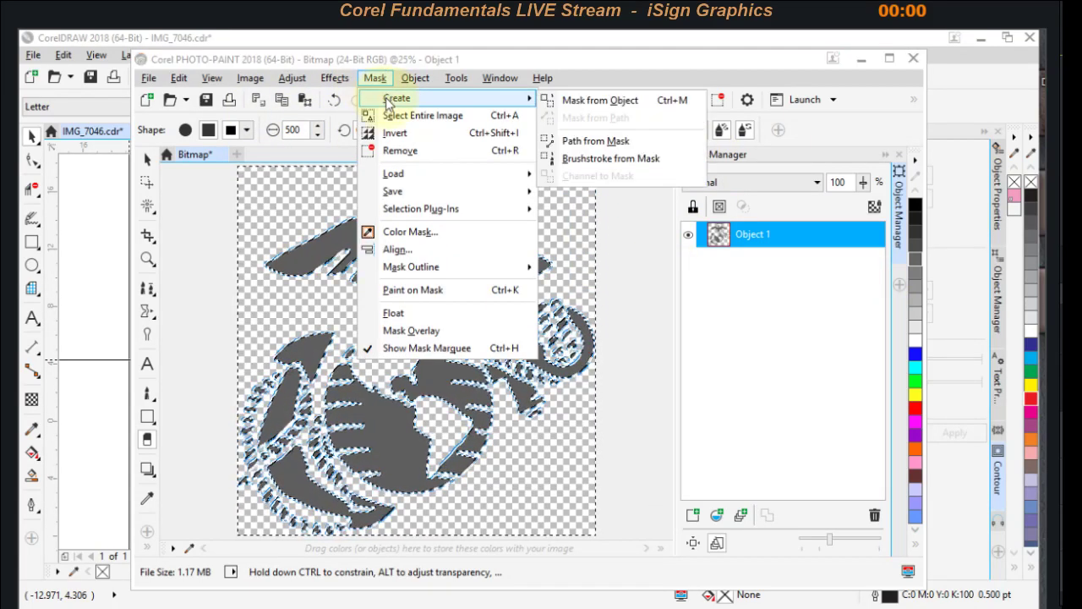
left_click(622, 102)
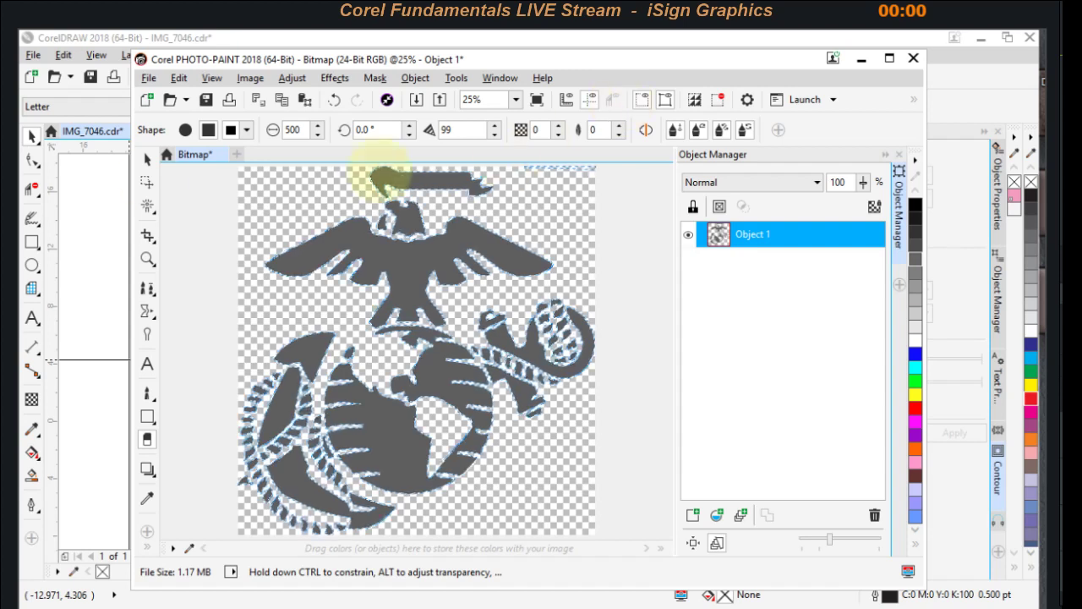
Step: Paint the emblem black with a size-500 brush and save it back to CorelDRAW
left_click(147, 500)
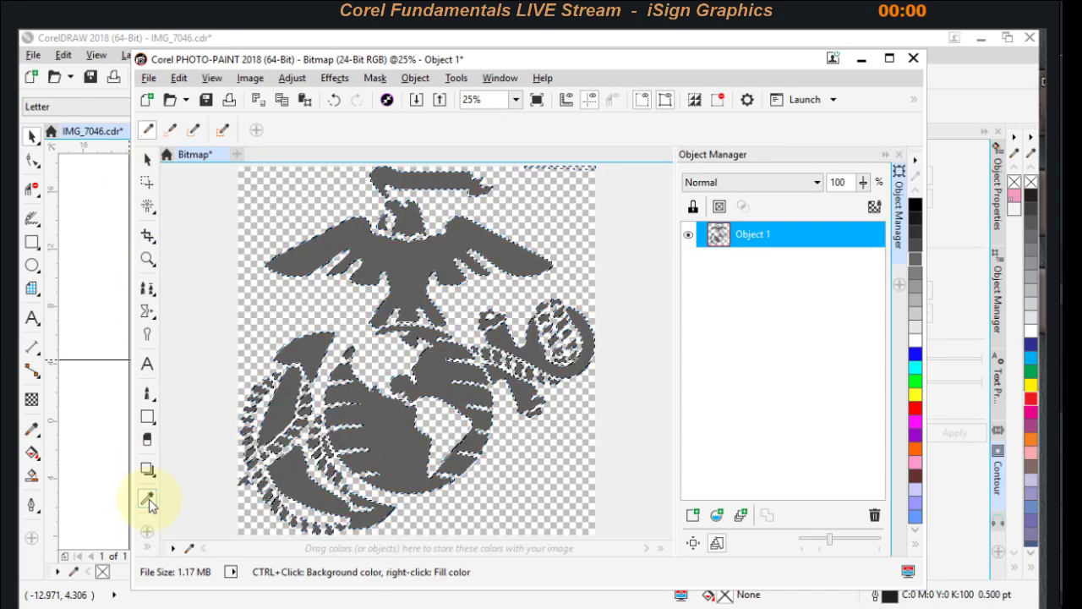
left_click(148, 396)
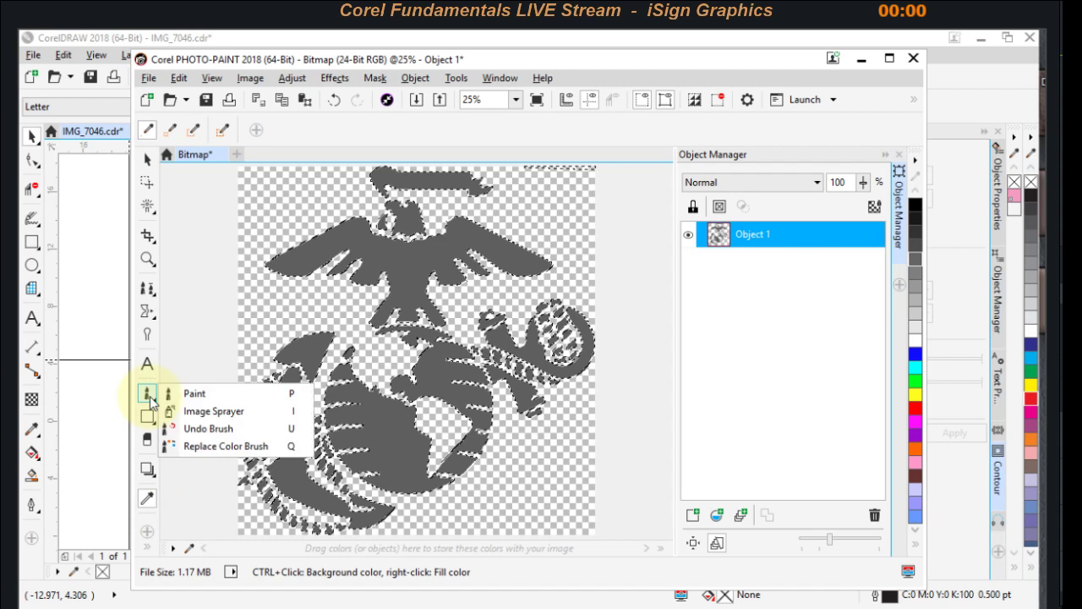
left_click(202, 400)
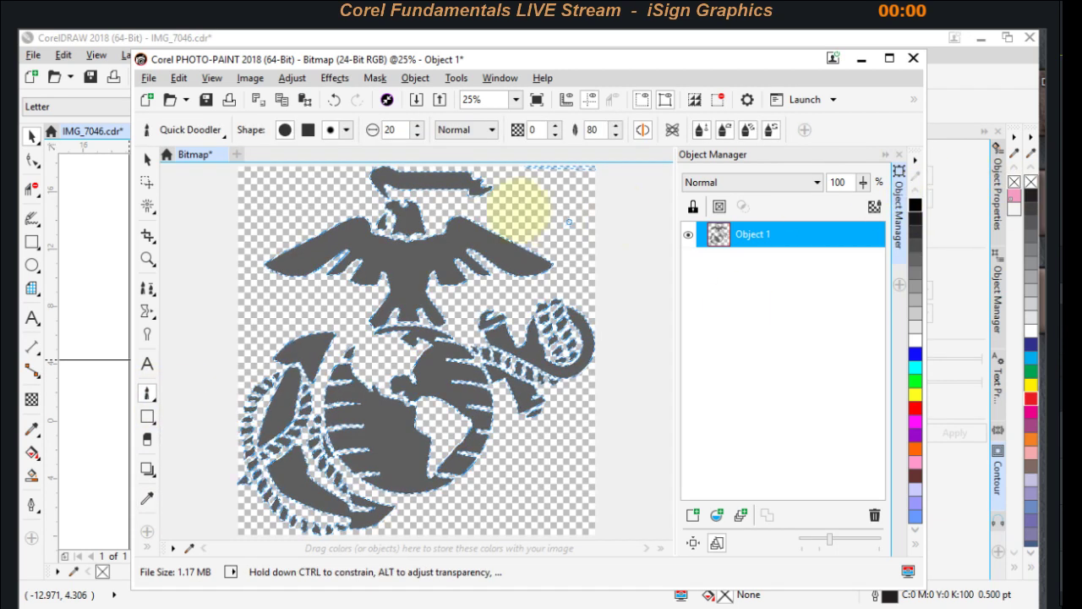
double_click(392, 129)
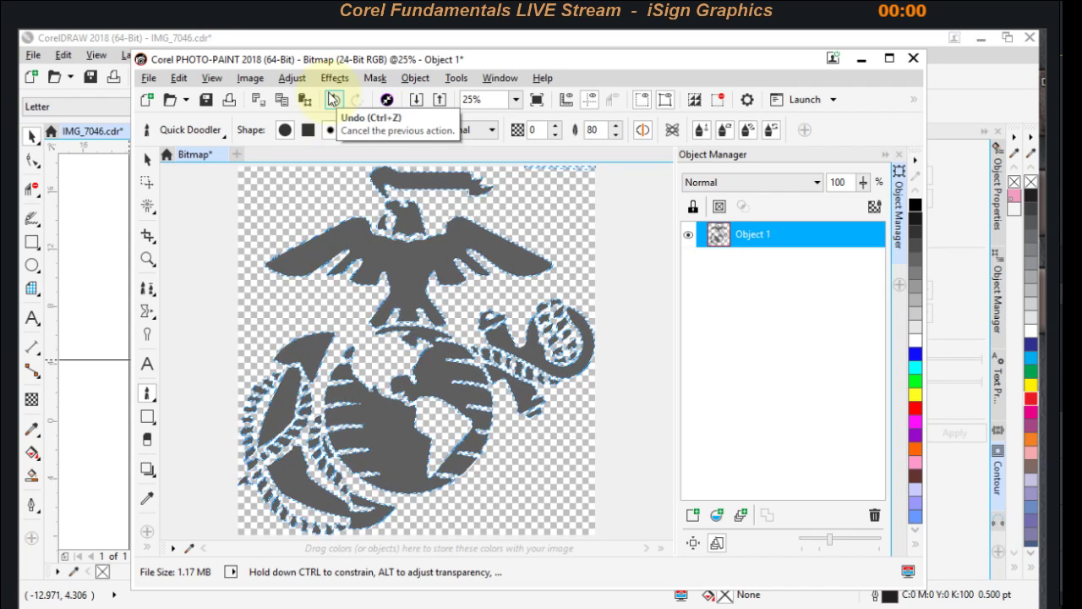
type("500")
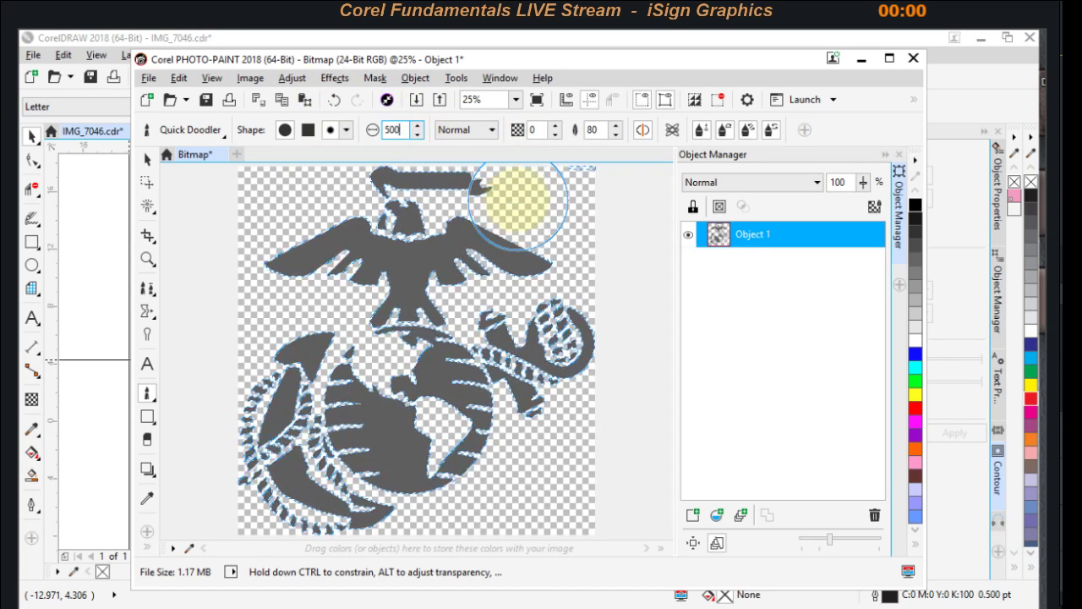
key("Return")
left_click_drag(518, 188, 372, 191)
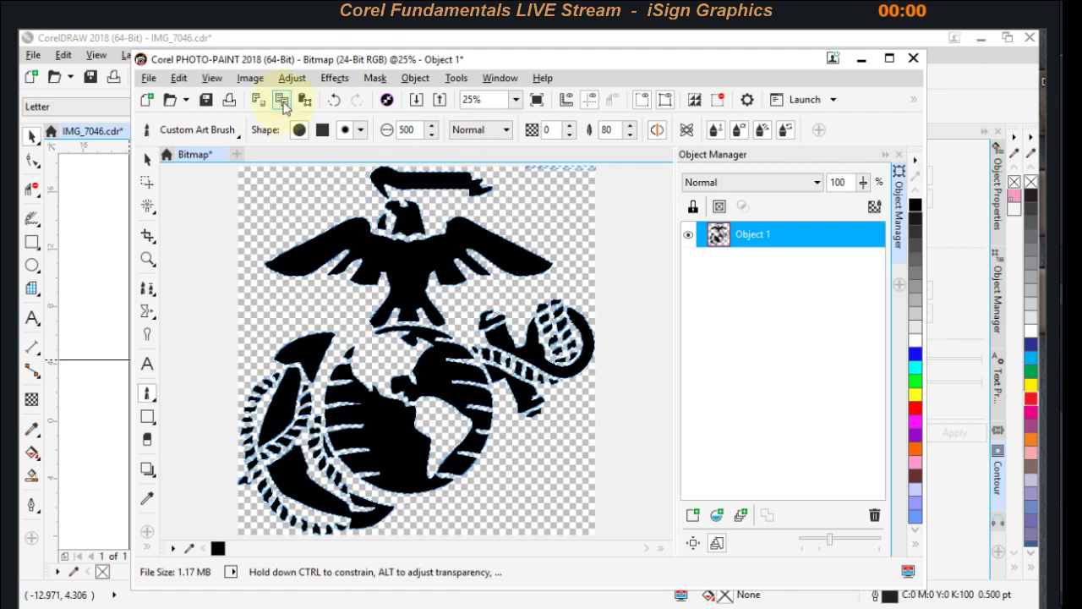
left_click(148, 84)
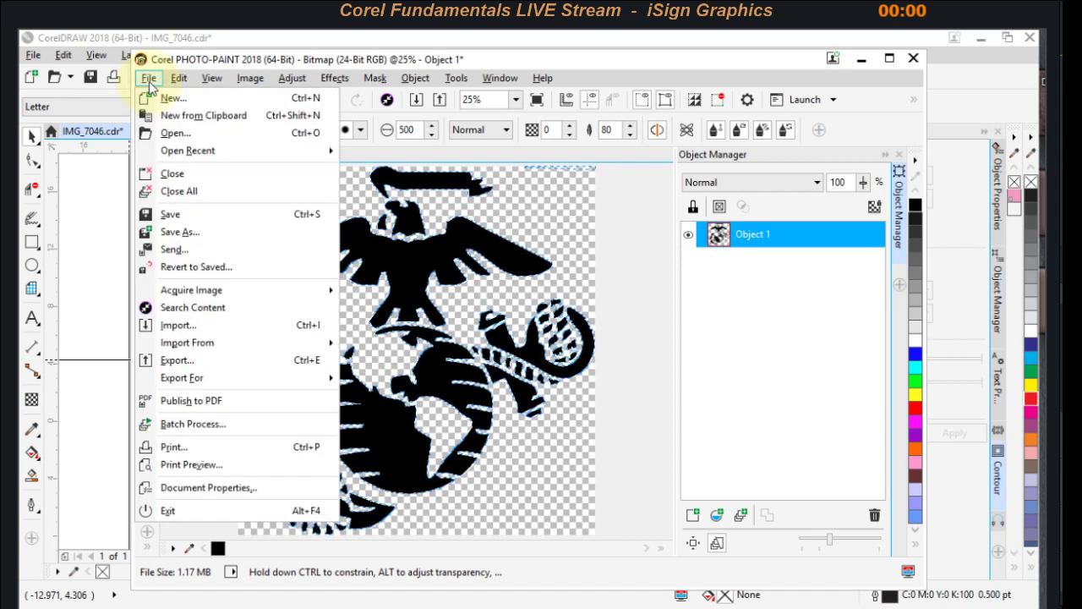
left_click(170, 218)
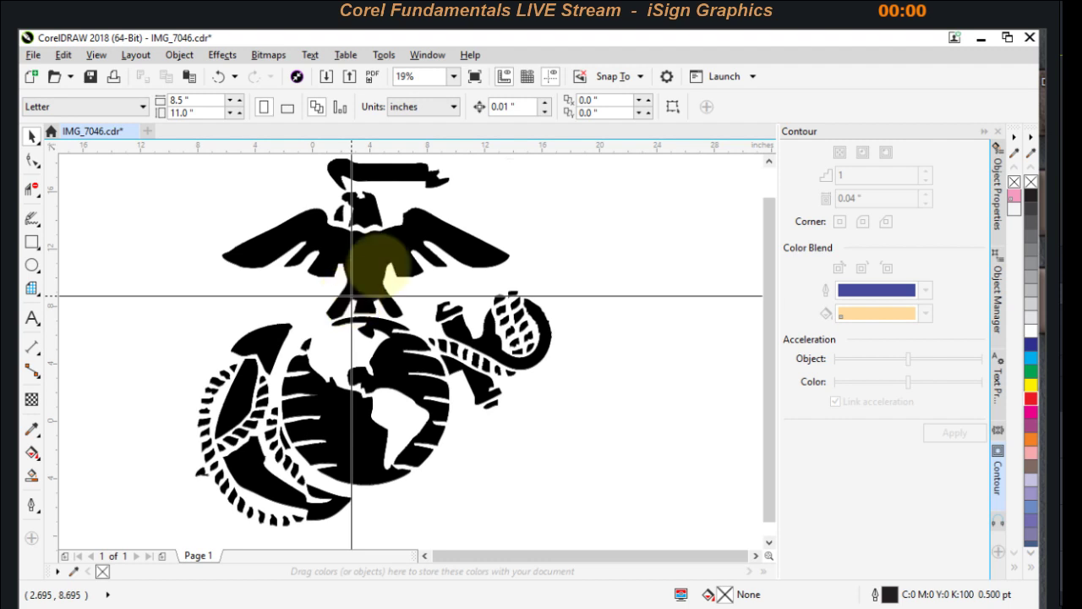
Step: Trace the emblem bitmap with Outline Trace > Clipart, reducing the bitmap, and accept the result
left_click(386, 170)
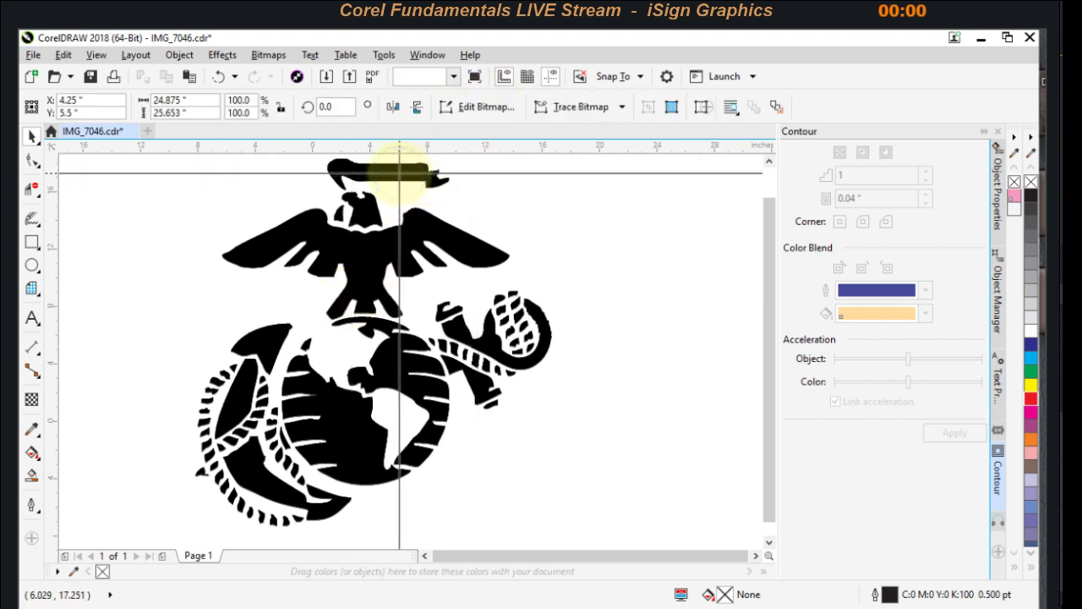
left_click(596, 109)
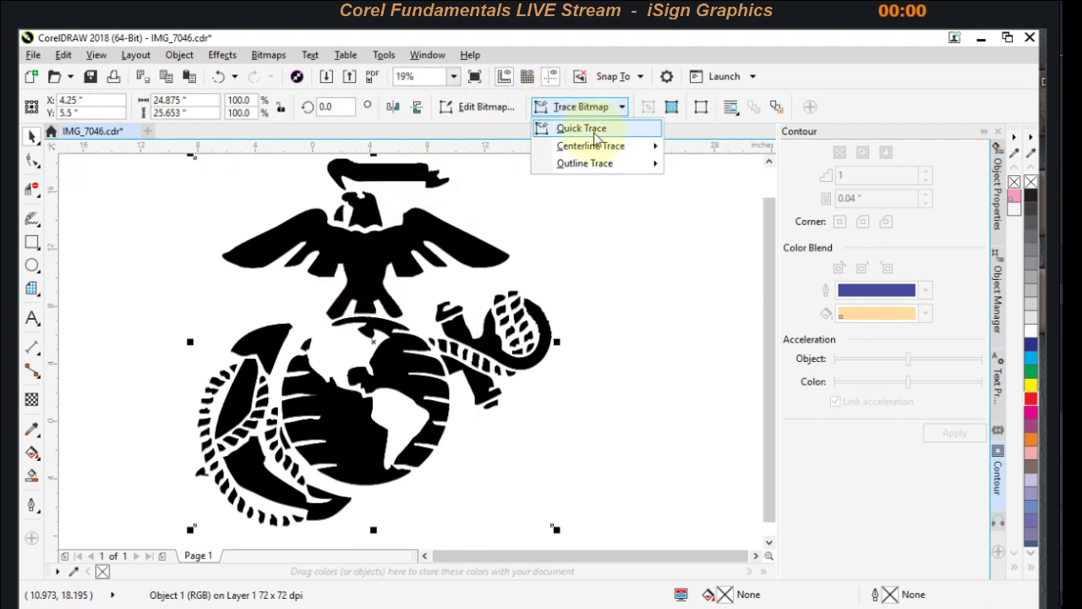
mouse_move(614, 177)
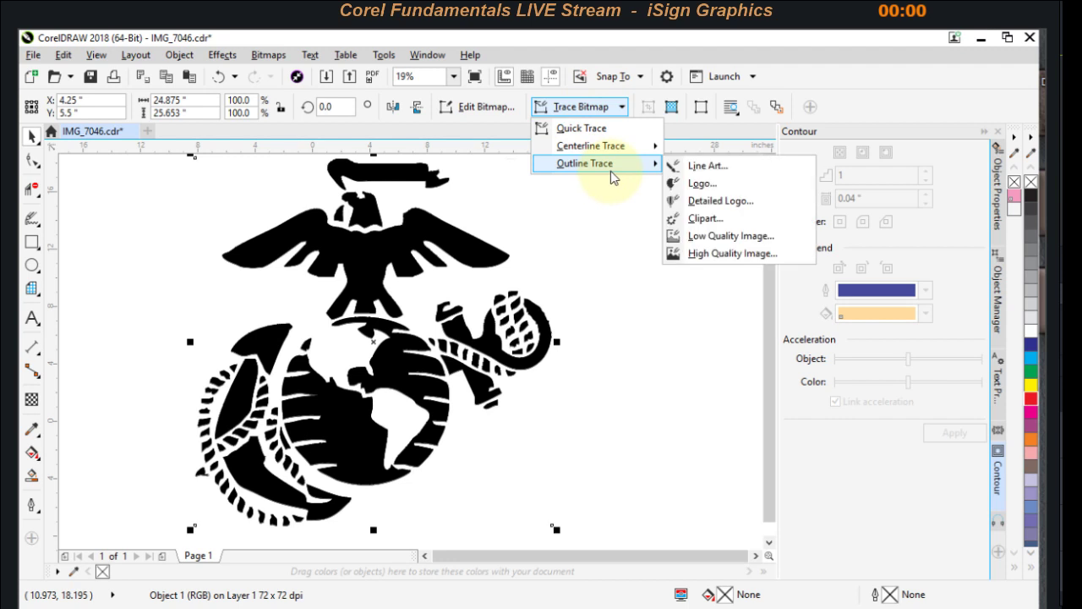
left_click(708, 220)
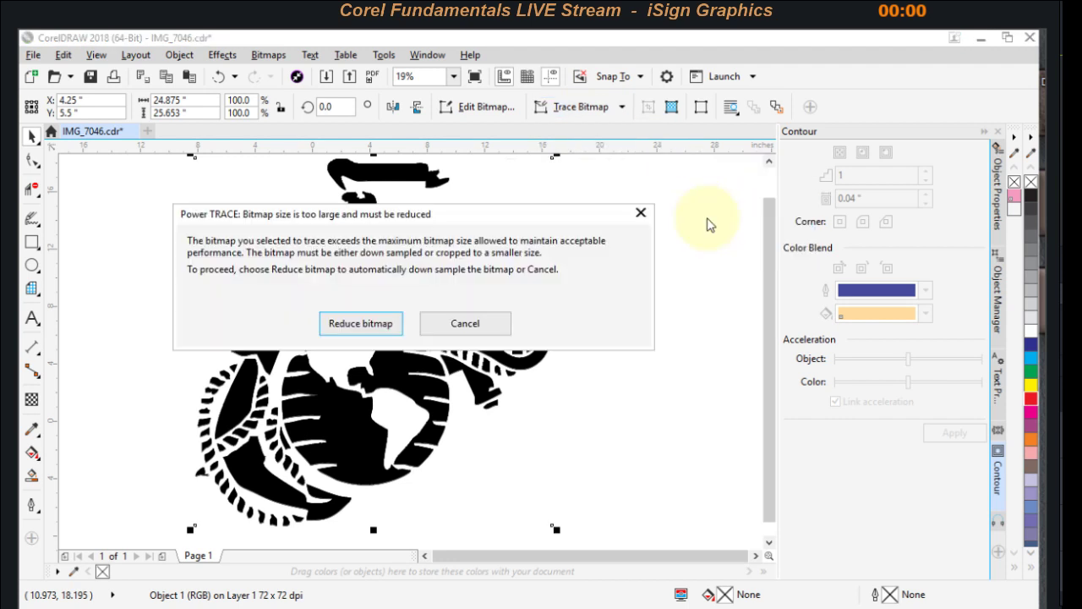
left_click(363, 322)
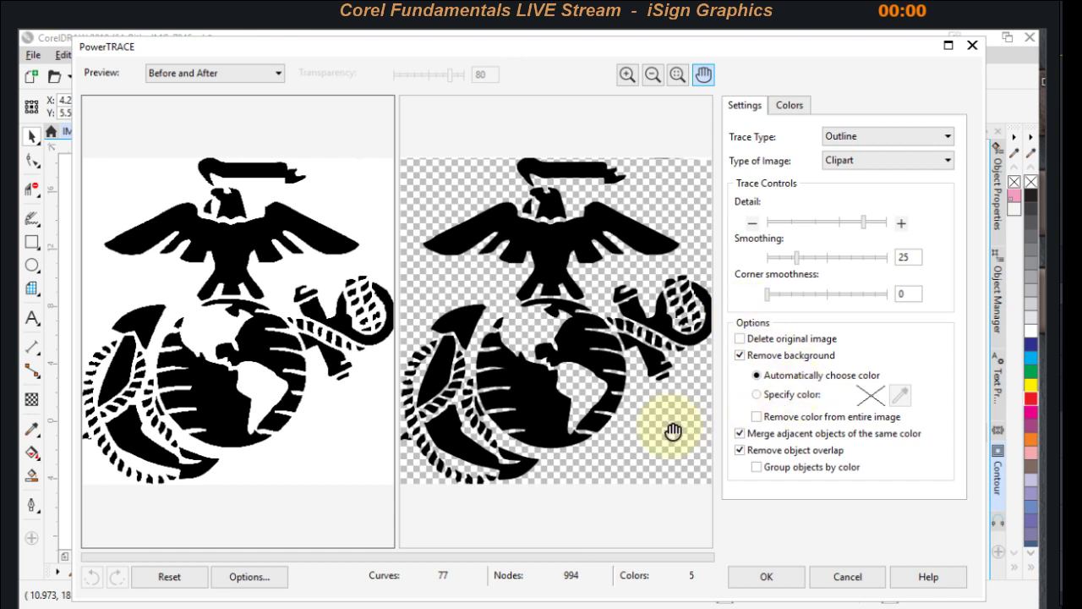
left_click(768, 577)
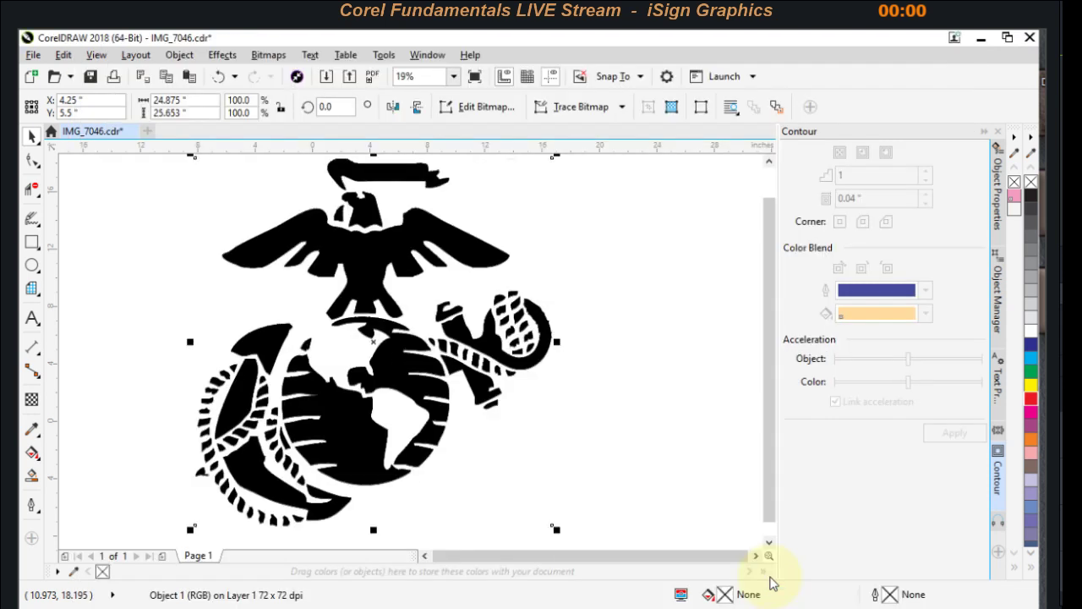
scroll(397, 397, "up", 3)
scroll(358, 421, "up", 2)
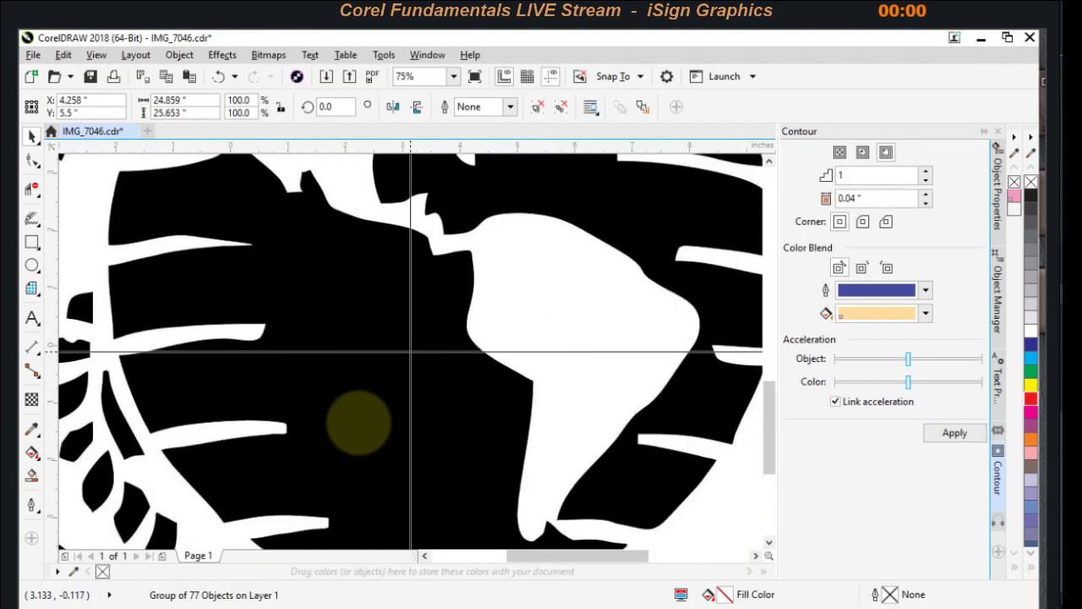
scroll(359, 422, "down", 3)
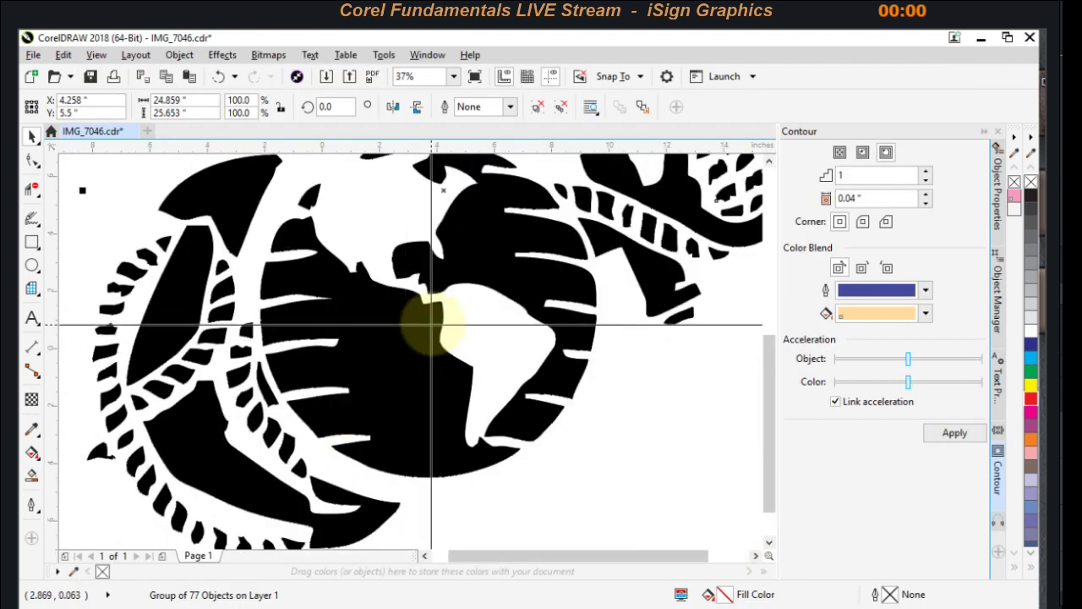
scroll(387, 310, "down", 2)
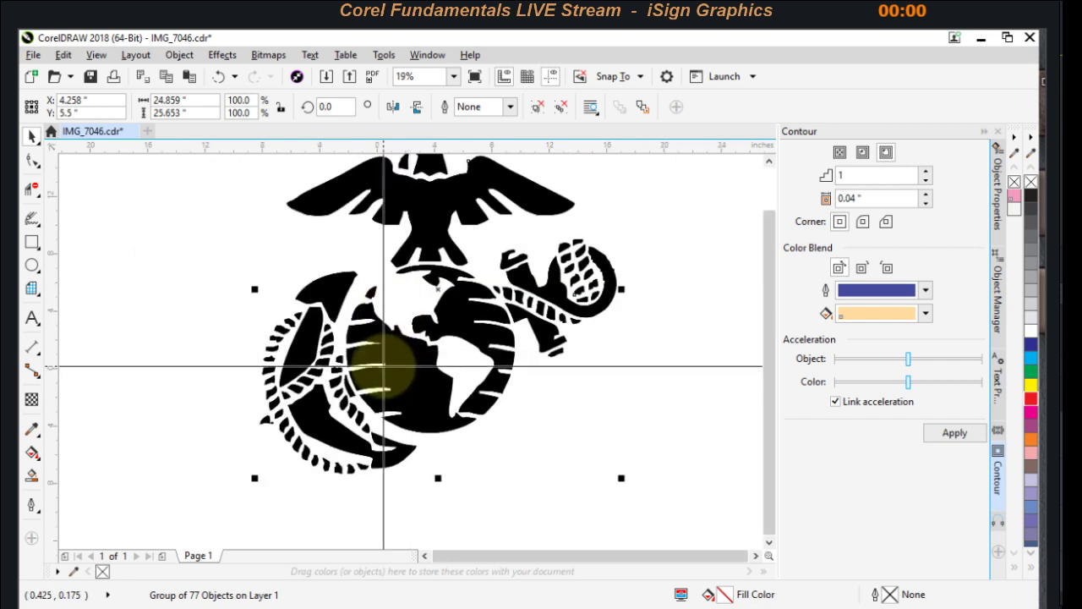
left_click_drag(384, 356, 650, 366)
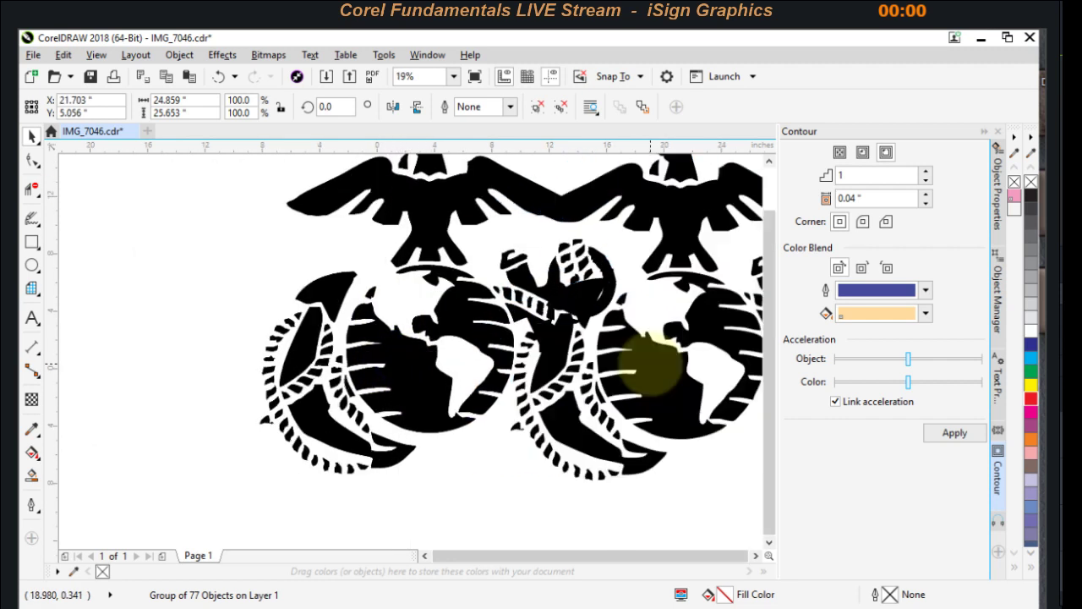
scroll(411, 354, "up", 3)
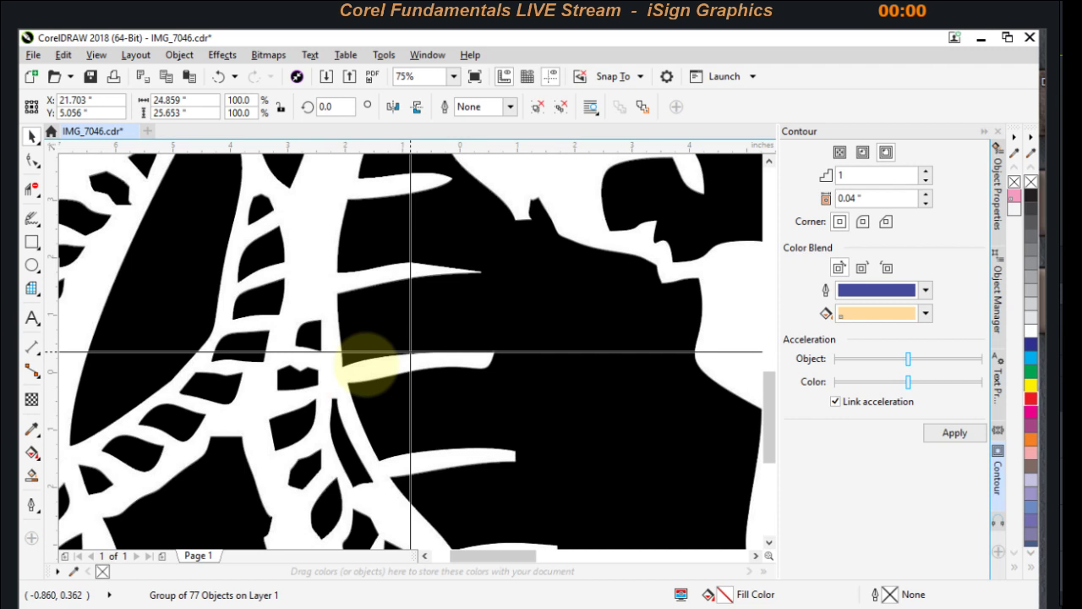
scroll(411, 351, "down", 3)
scroll(411, 352, "up", 3)
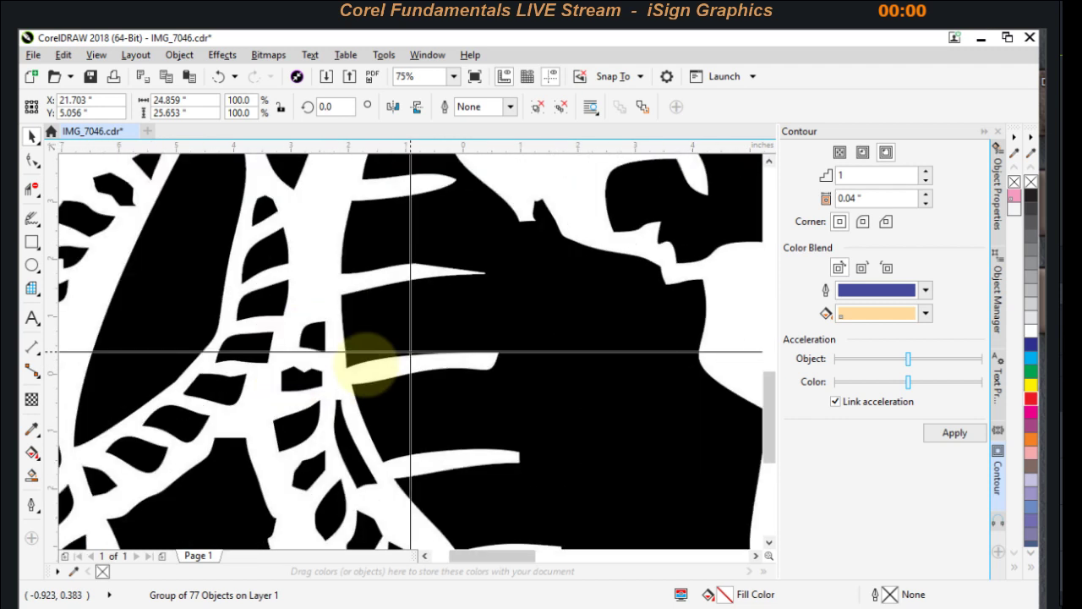
scroll(507, 361, "down", 3)
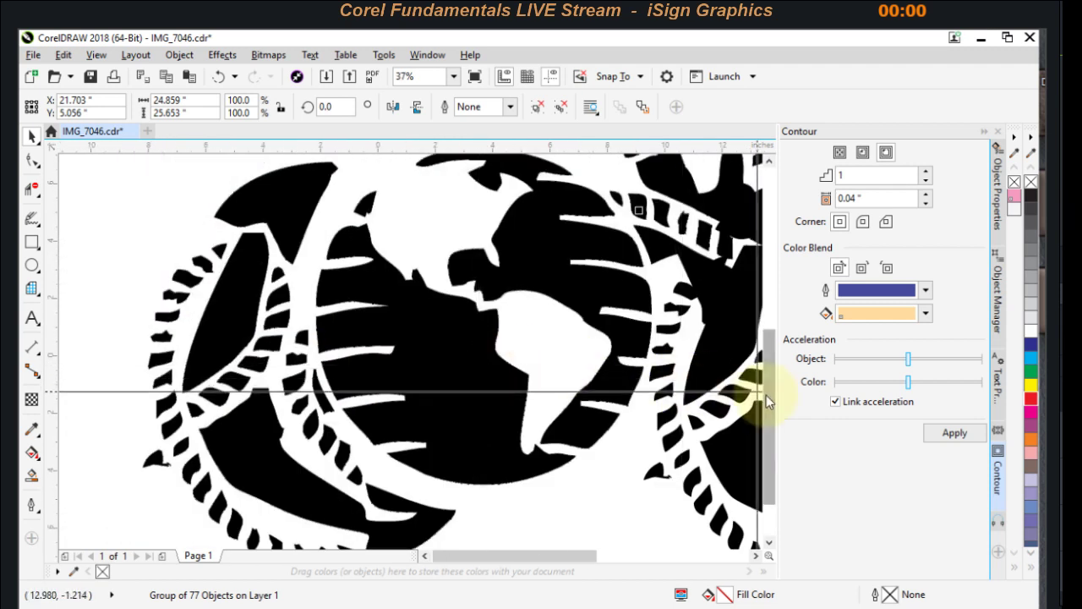
scroll(746, 397, "up", 3)
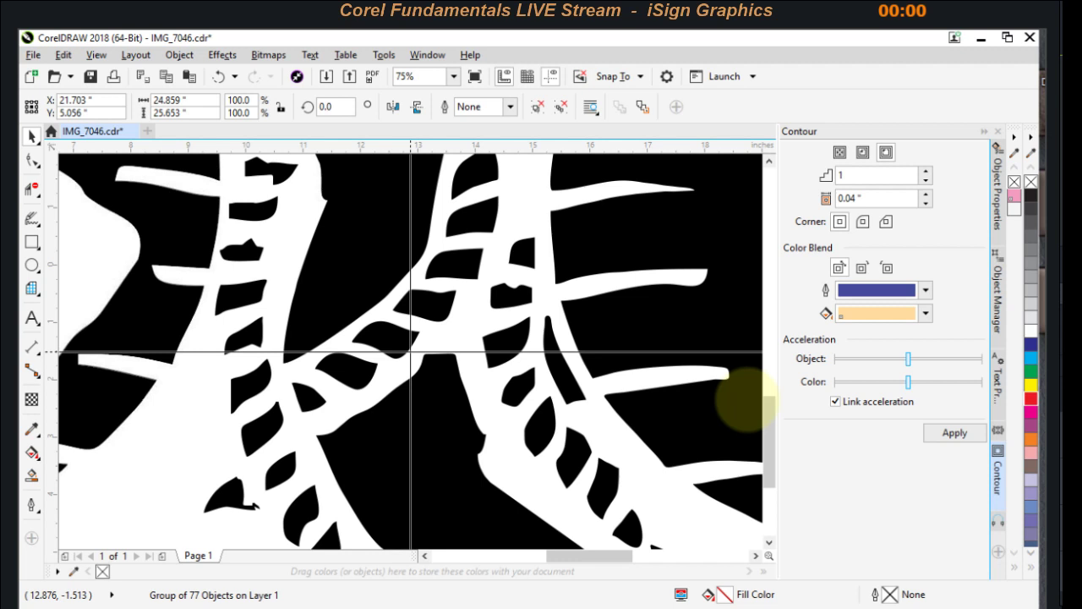
scroll(411, 352, "down", 3)
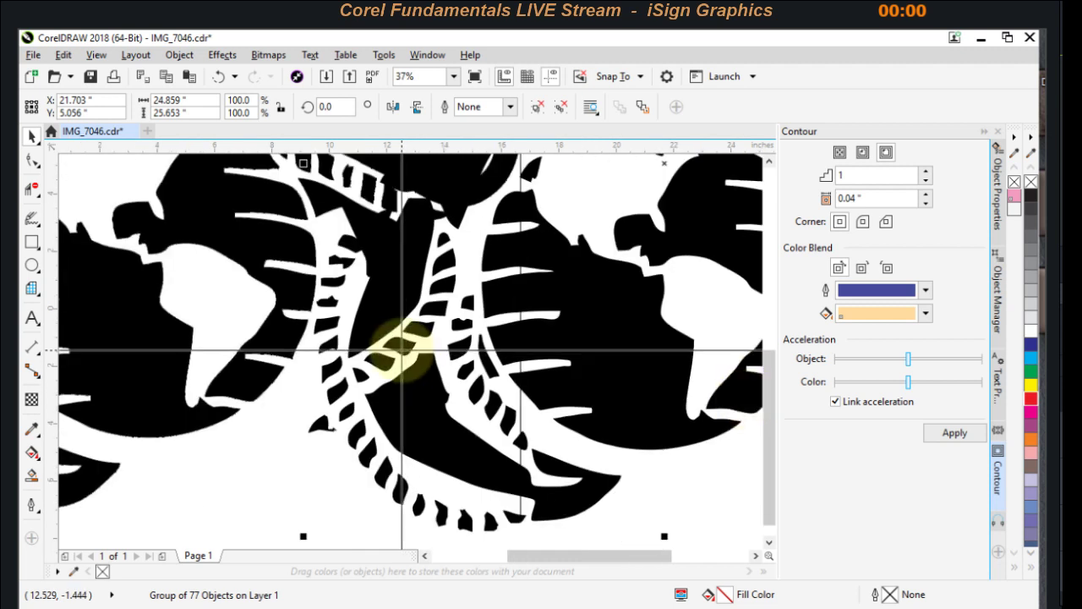
scroll(402, 349, "down", 4)
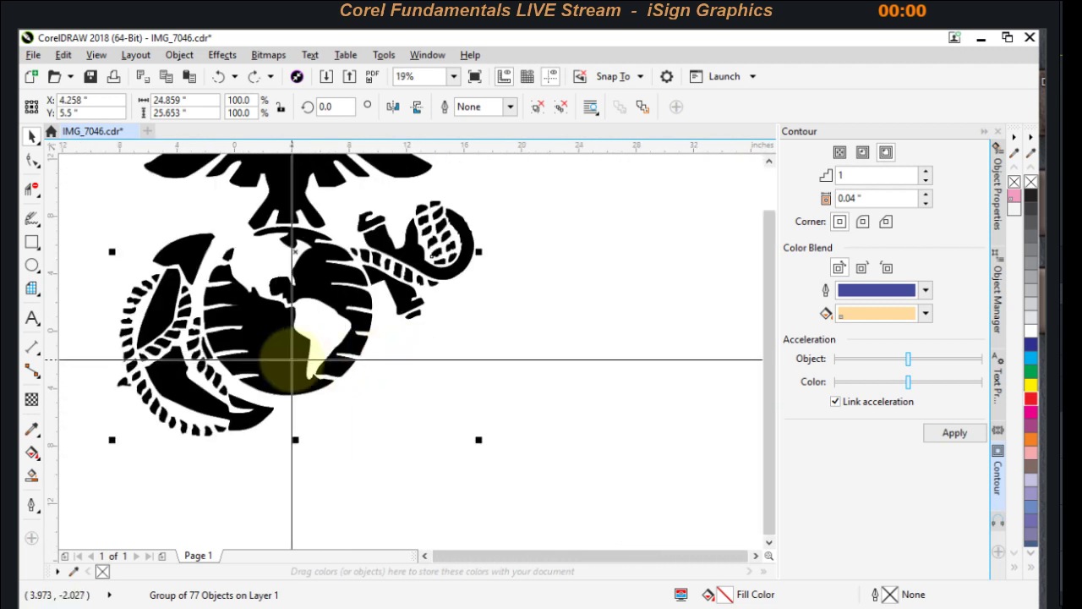
left_click(402, 340)
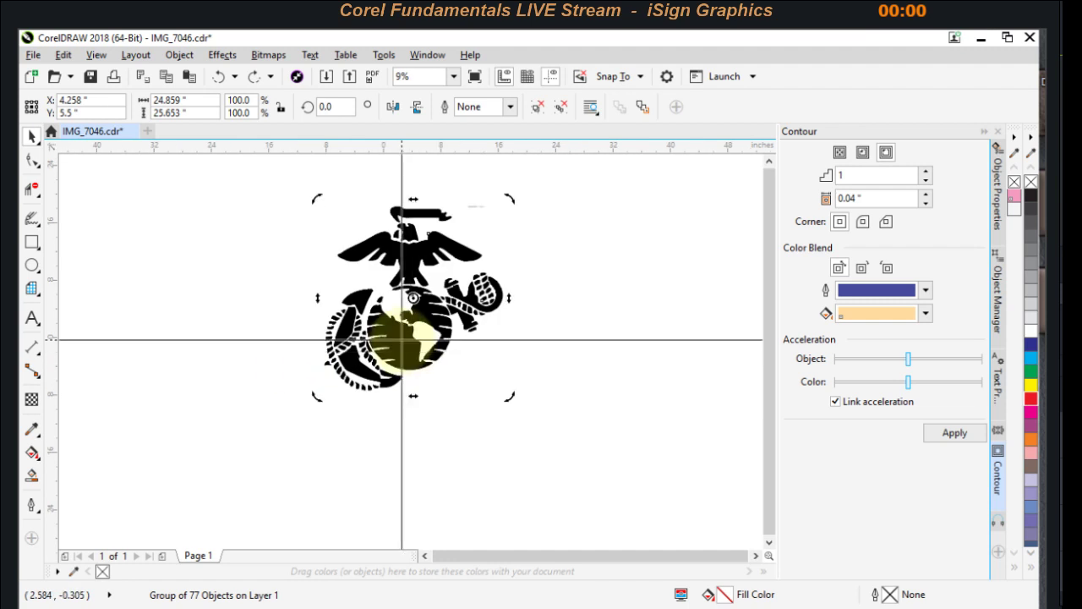
Step: Inspect the traced Group of 77 Objects by expanding it in the Objects docker
left_click(180, 55)
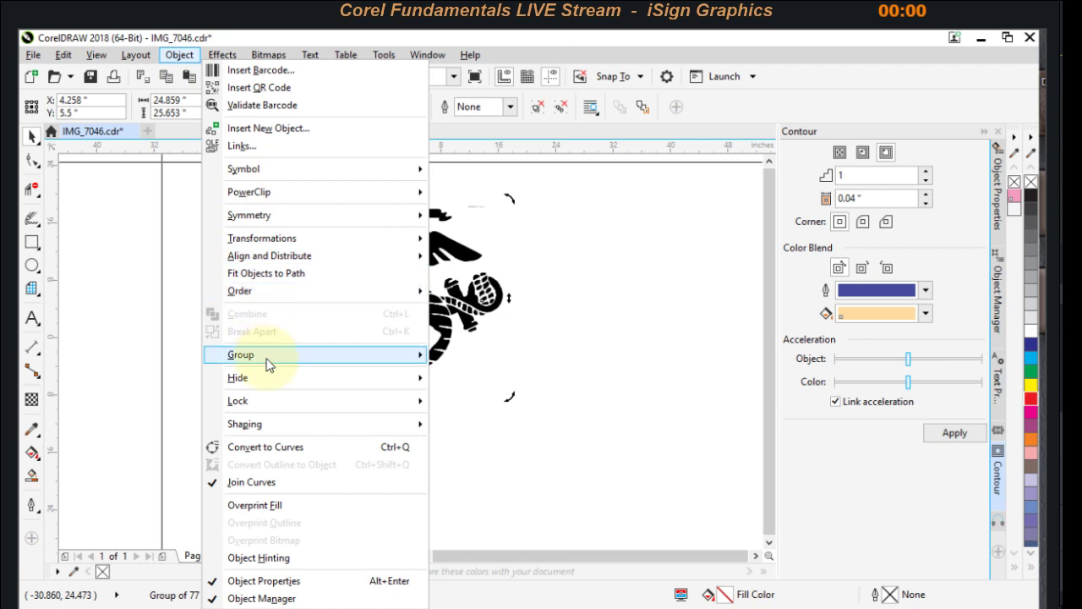
mouse_move(268, 363)
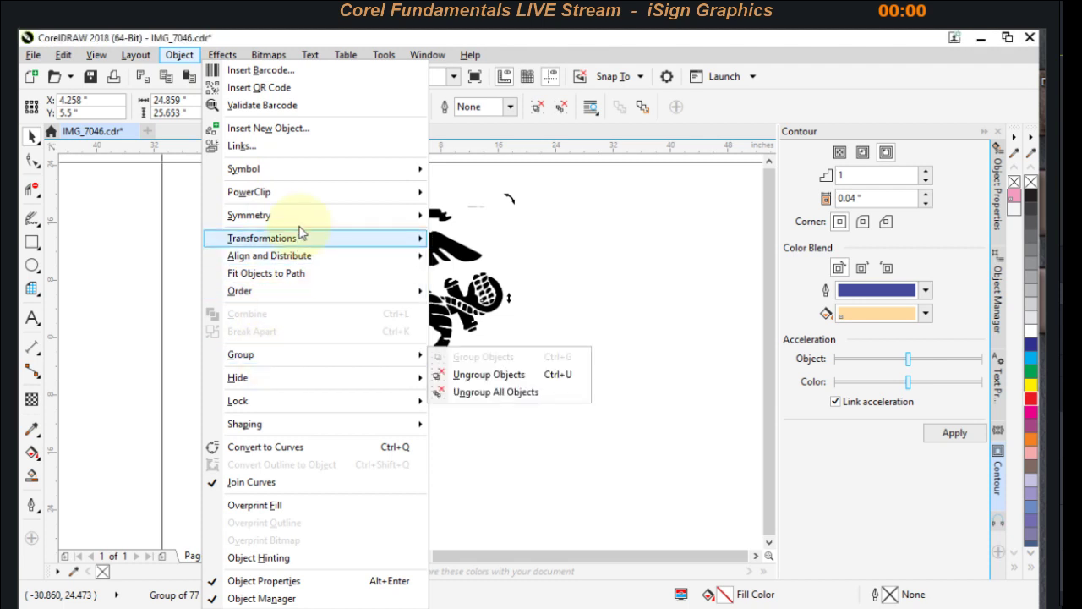
left_click(621, 244)
left_click(386, 229)
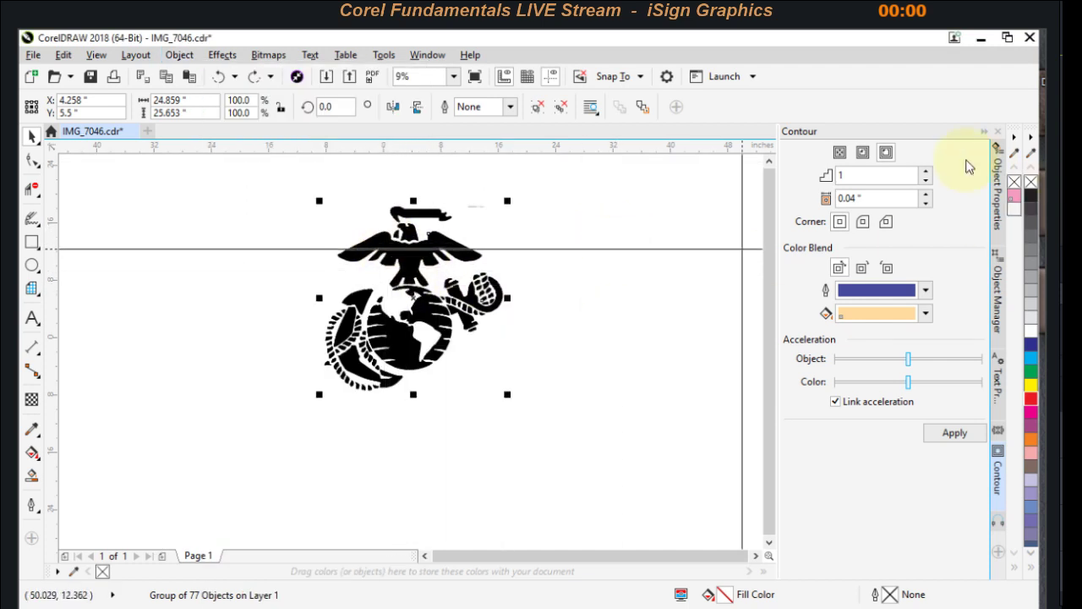
left_click(999, 193)
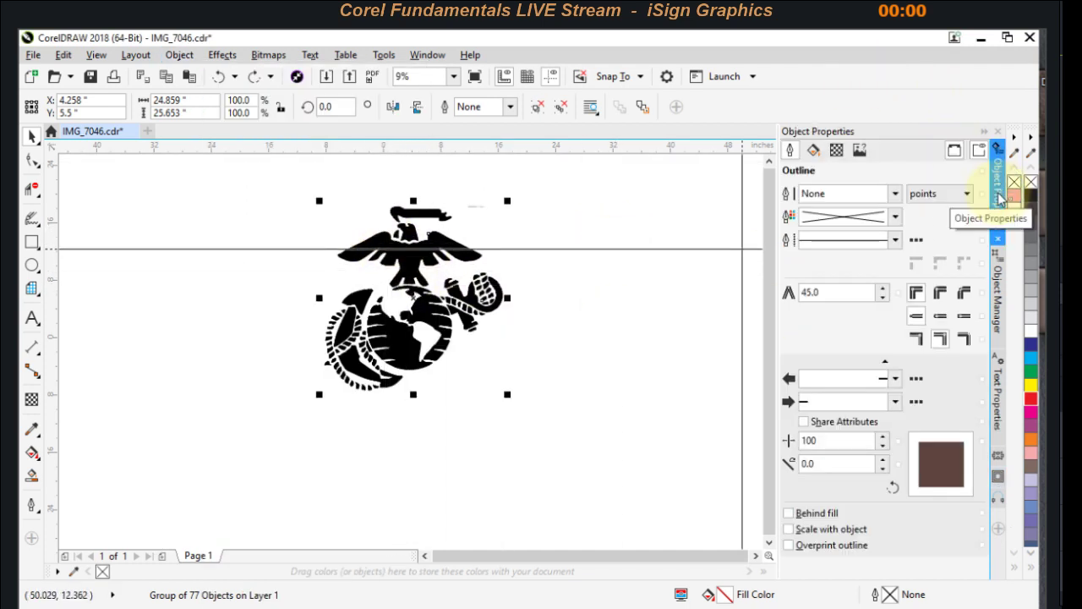
left_click(998, 292)
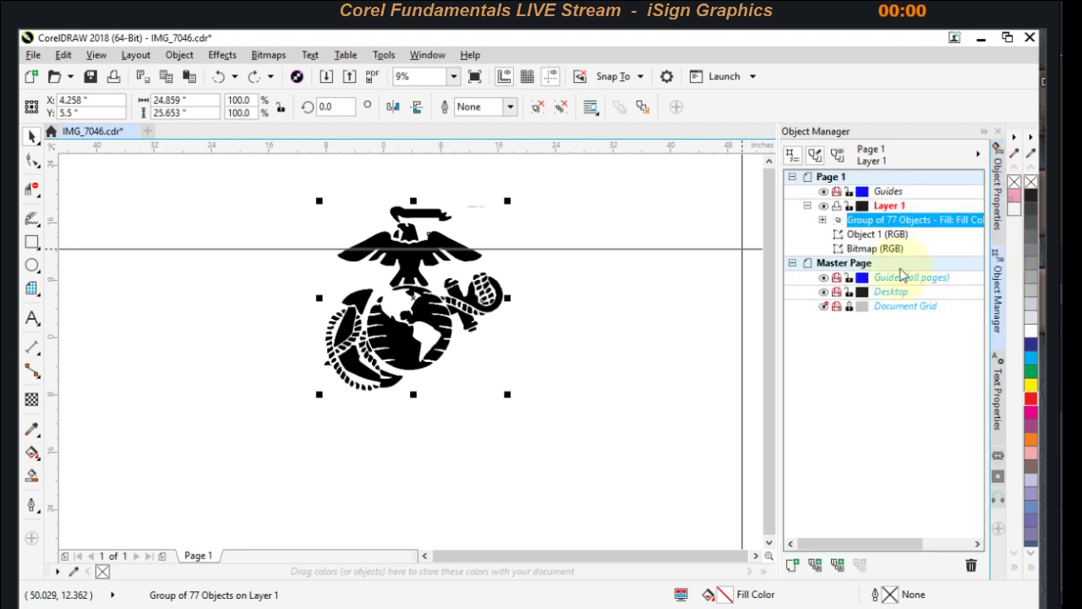
left_click(825, 220)
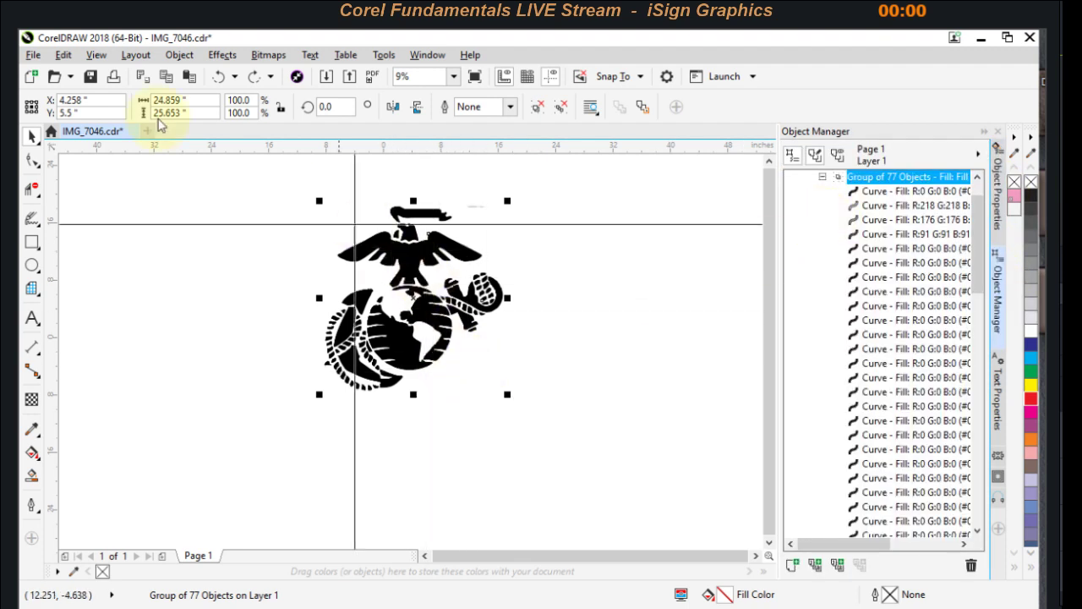
Step: Merge the 77 grouped pieces into one black curve
left_click(172, 57)
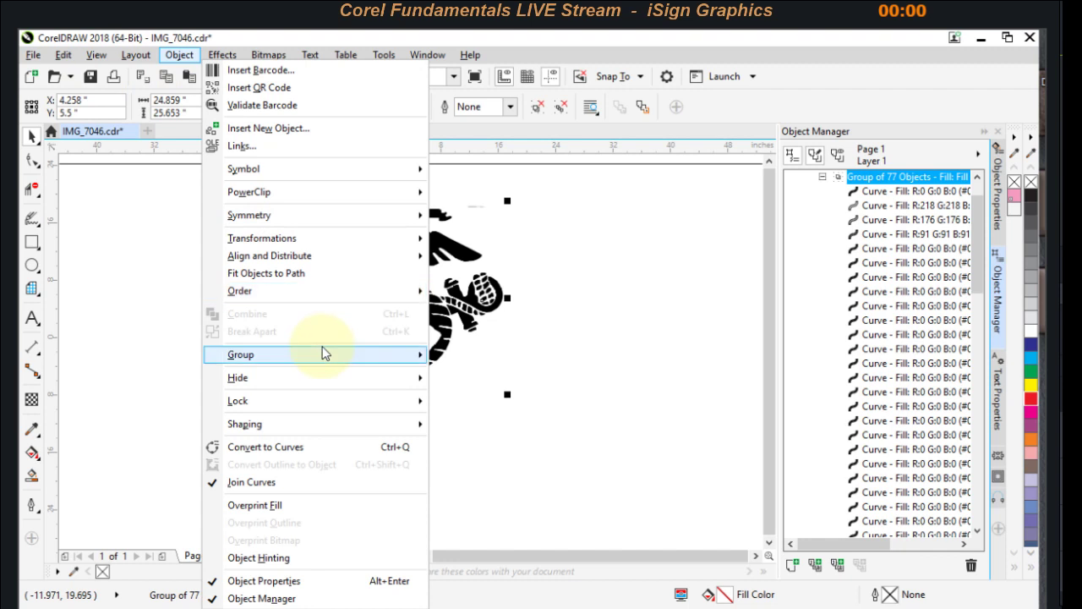
mouse_move(361, 423)
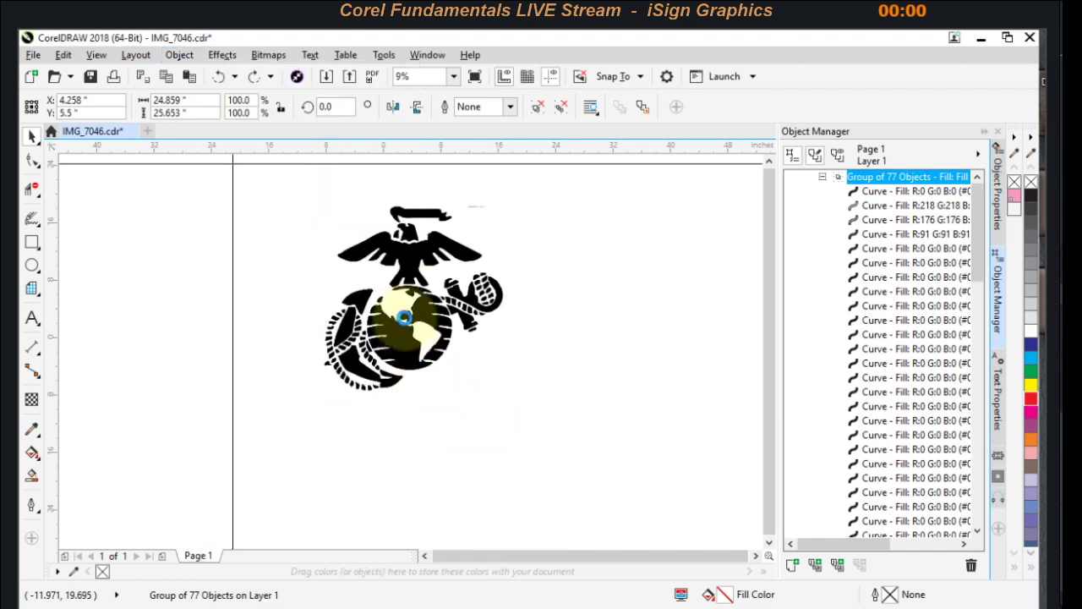
key("ctrl+l")
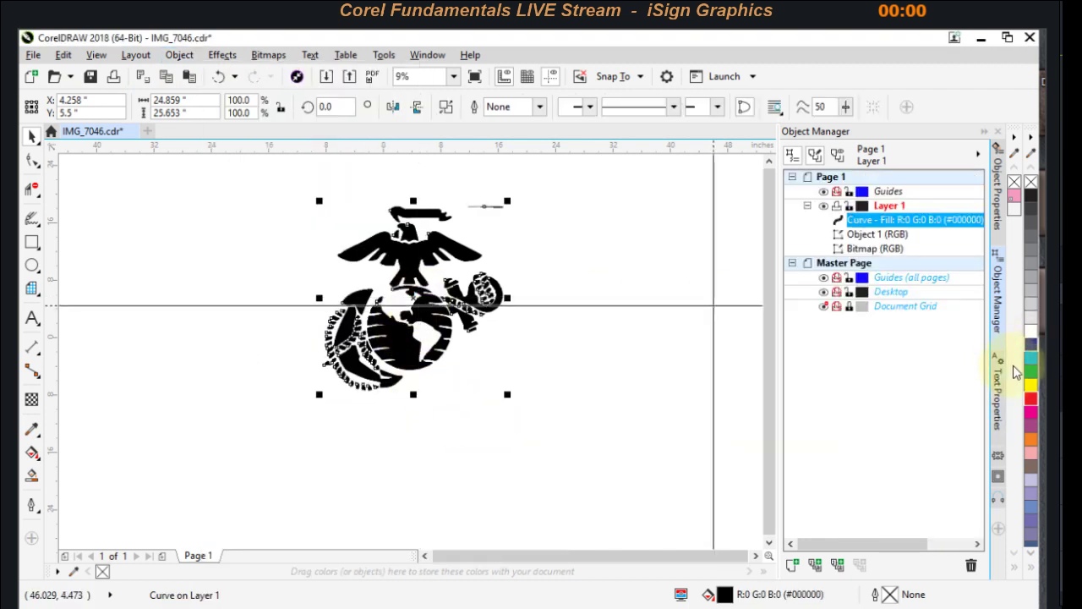
left_click(999, 478)
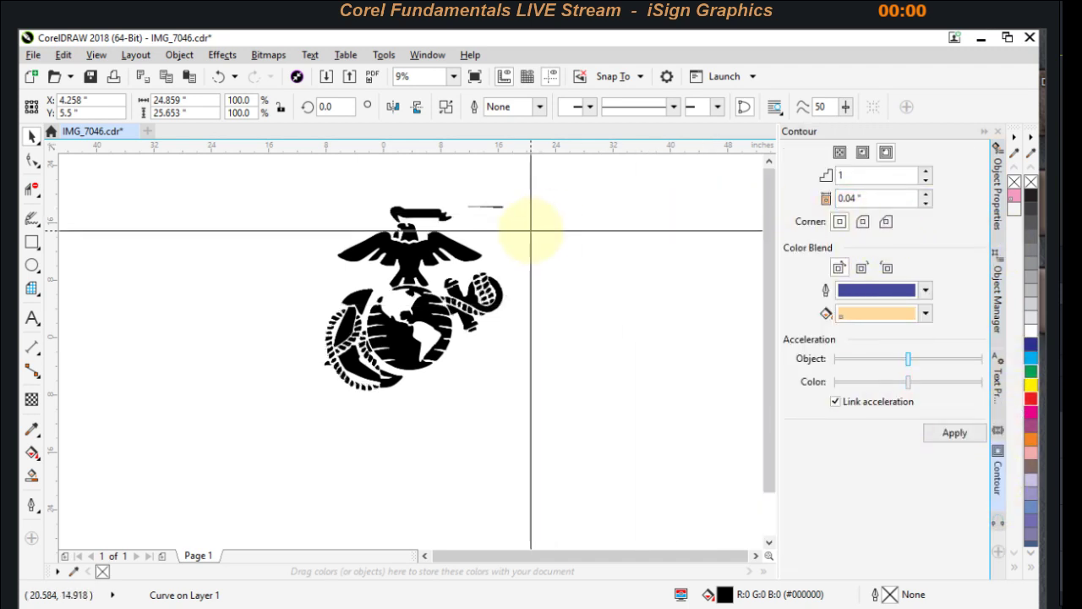
Step: Zoom to the stray short line and delete its nodes with the Shape tool, then reselect the emblem
scroll(507, 220, "up", 4)
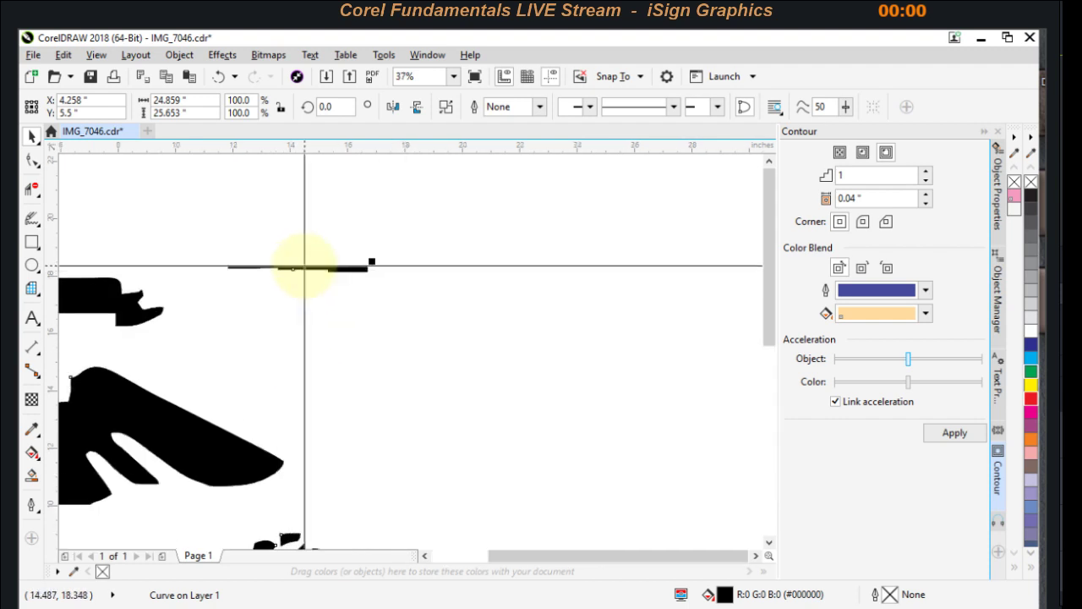
right_click(302, 264)
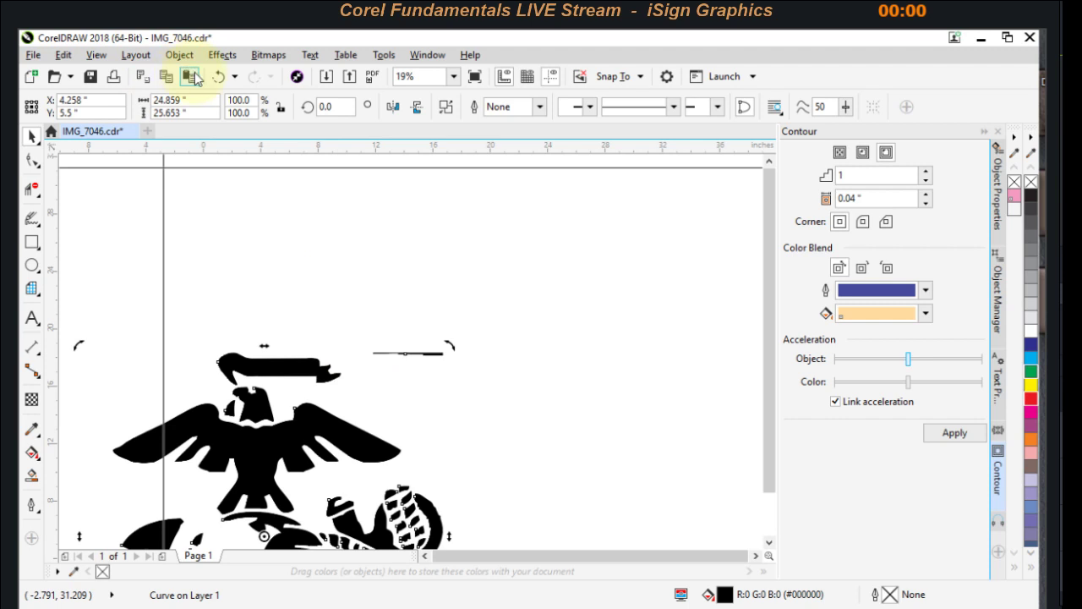
left_click(70, 112)
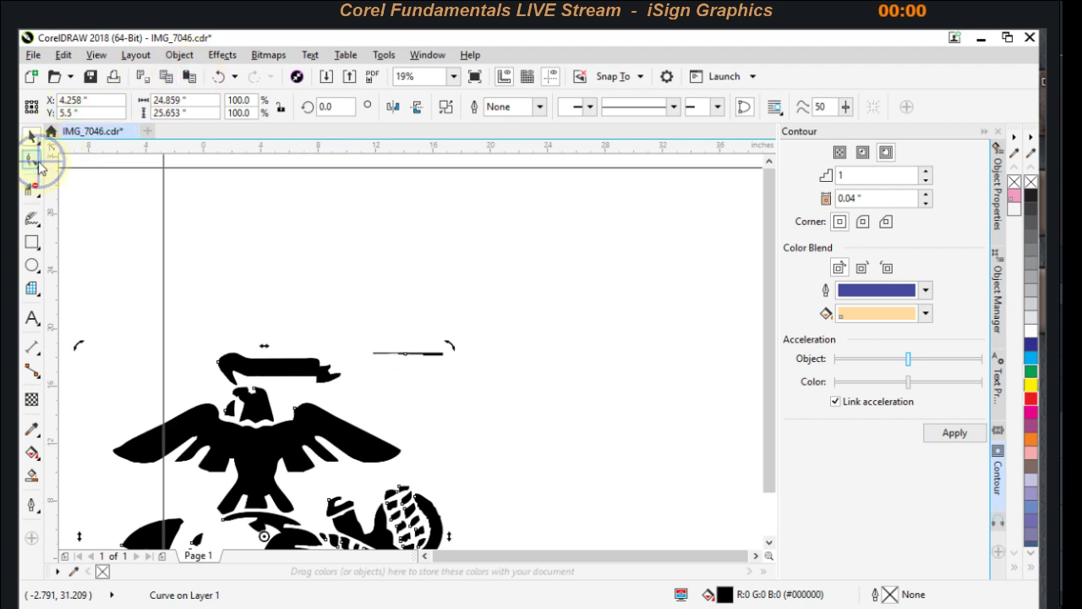
left_click(38, 166)
left_click(82, 161)
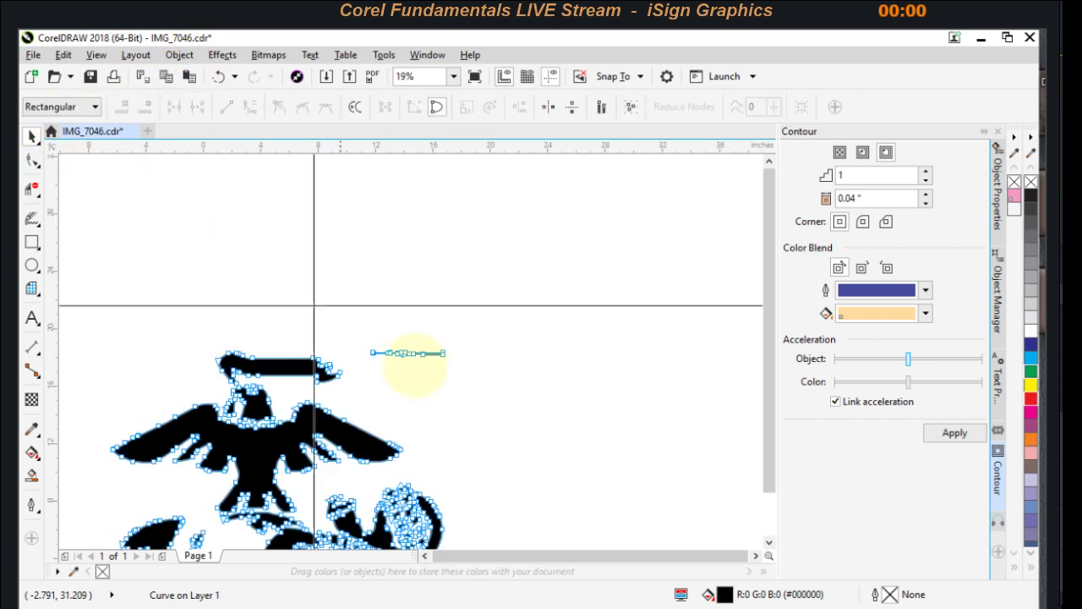
left_click_drag(366, 332, 565, 418)
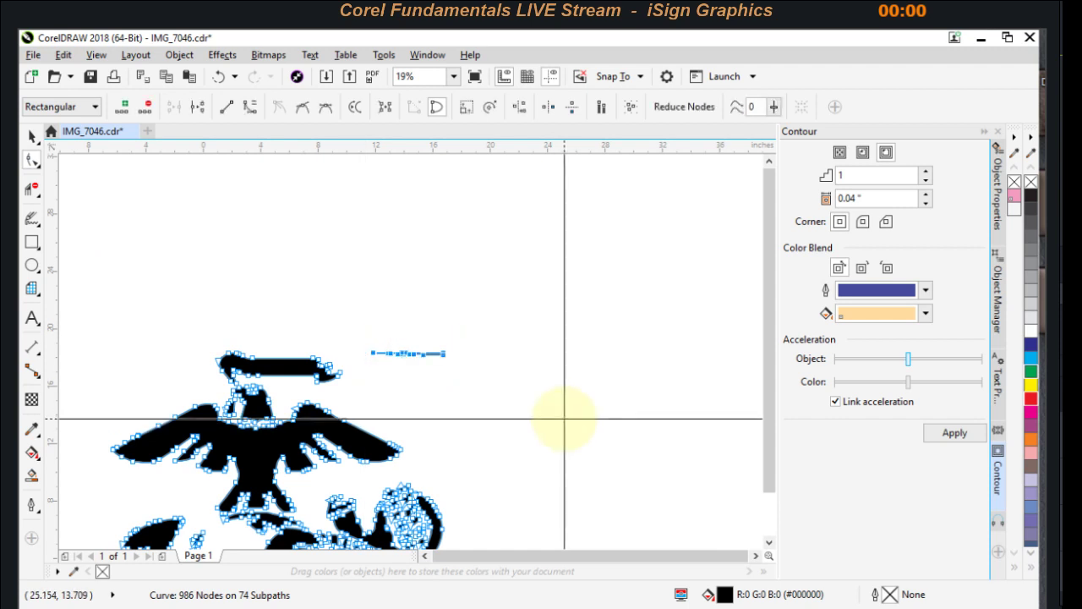
key("Delete")
scroll(398, 351, "down", 3)
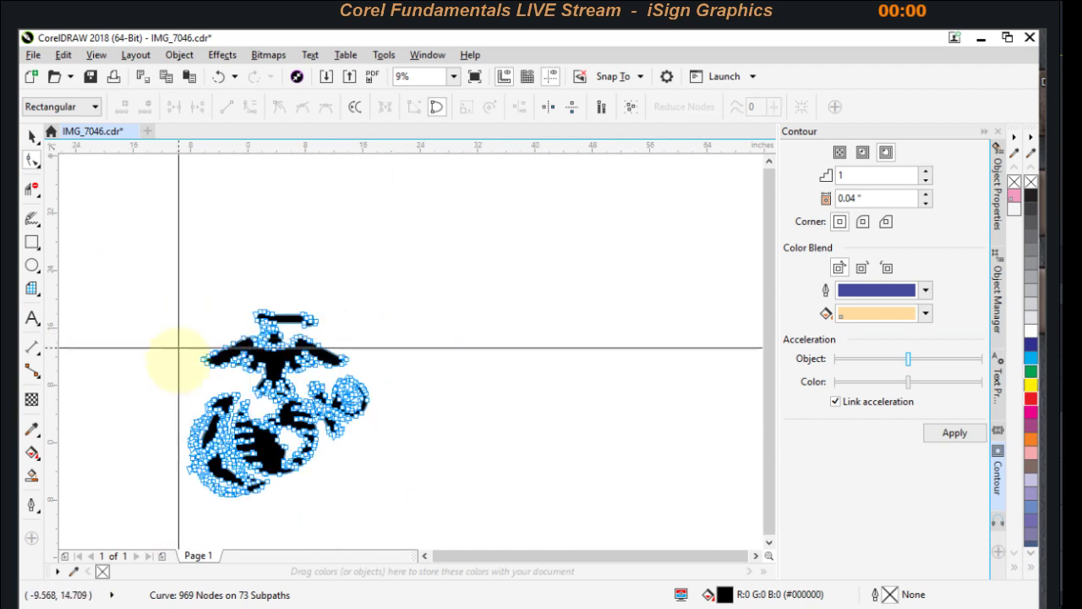
scroll(181, 362, "up", 3)
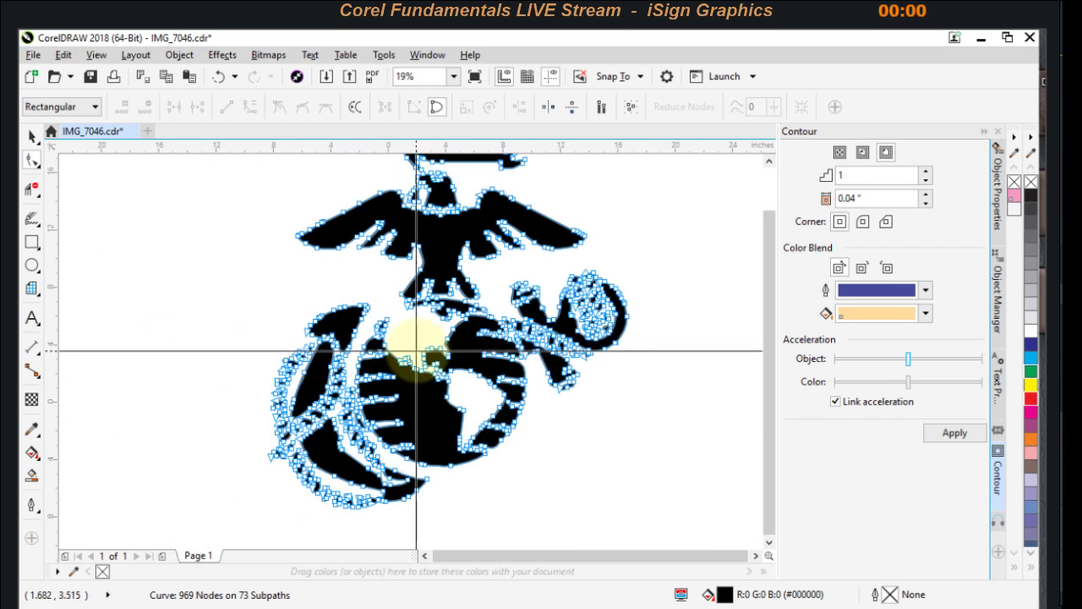
left_click(31, 136)
left_click(446, 239)
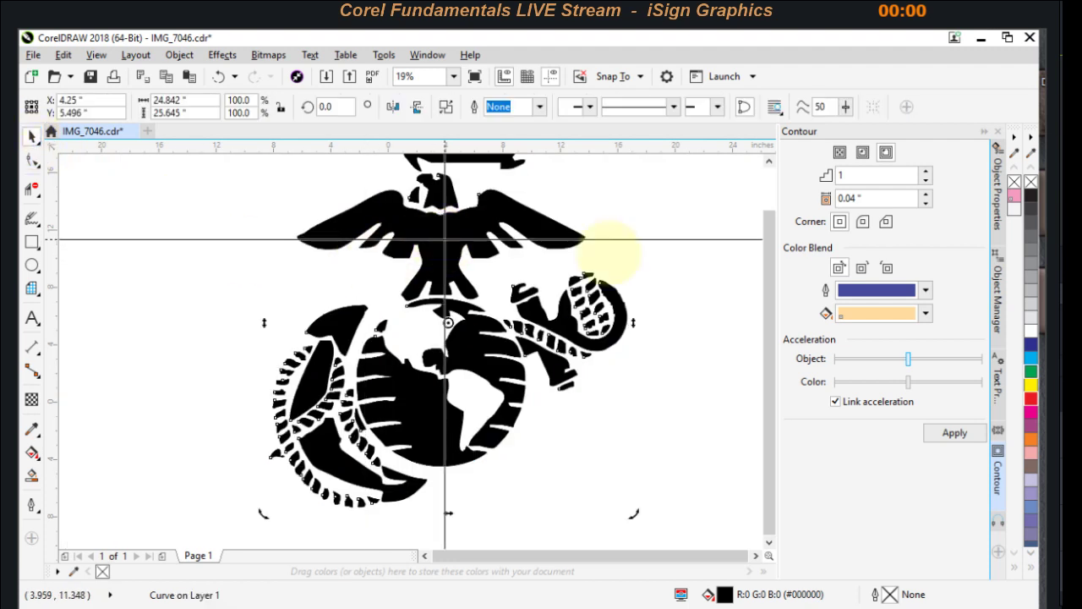
Step: Apply a 1-step outside contour at 0.25 inches, then try 0.5 inches and undo it
double_click(858, 196)
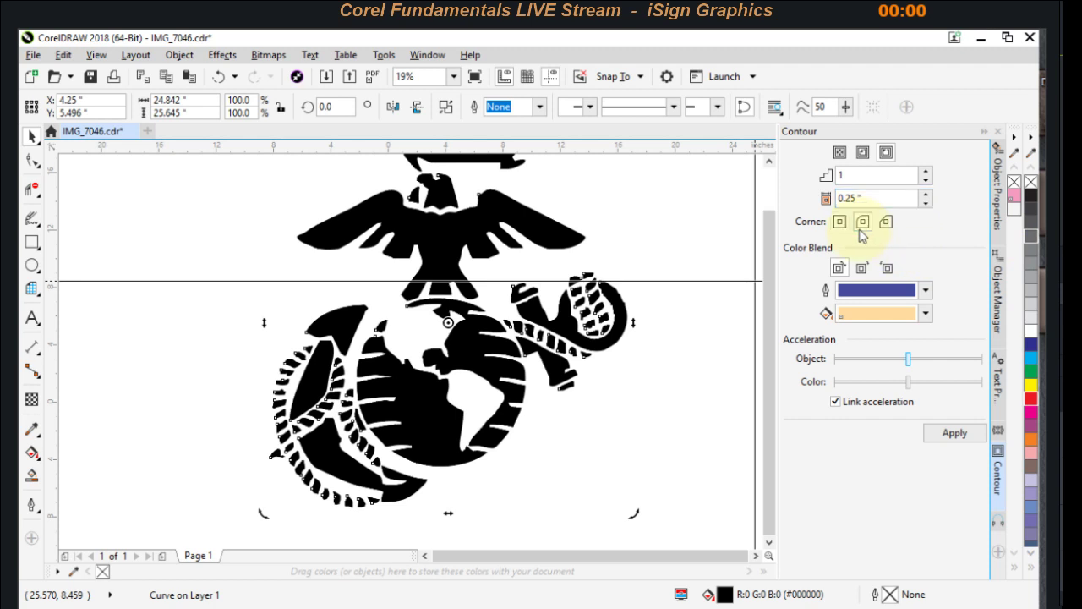
left_click(952, 433)
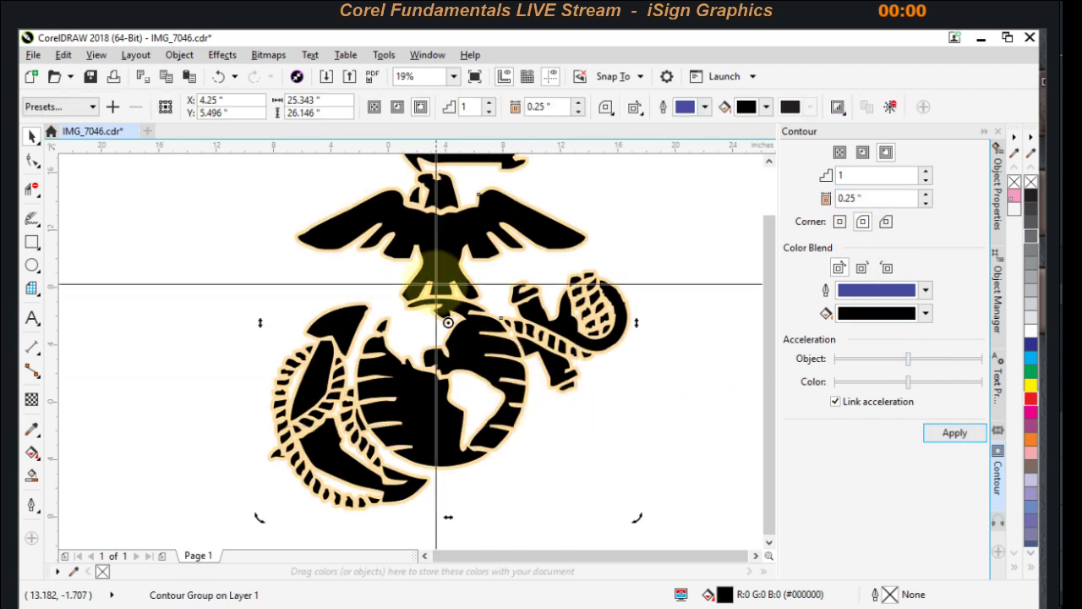
scroll(415, 271, "up", 2)
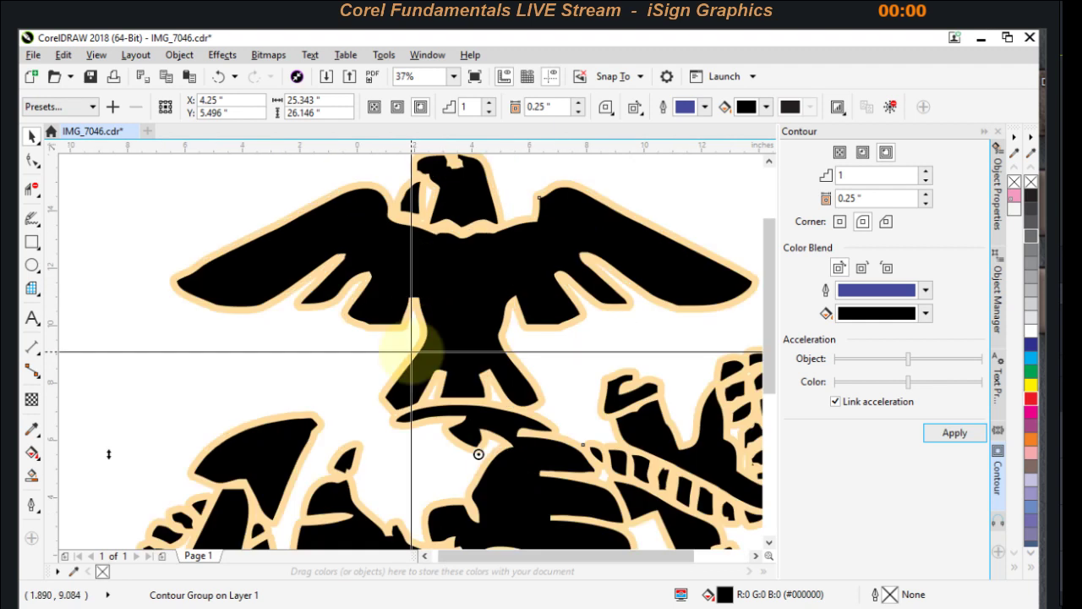
scroll(411, 351, "down", 2)
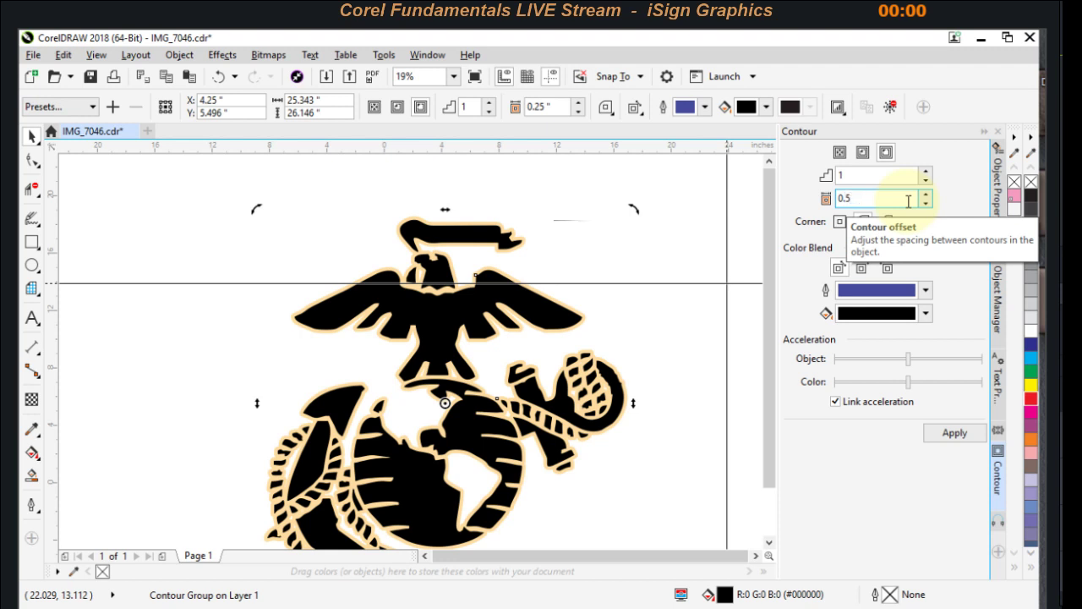
key("Return")
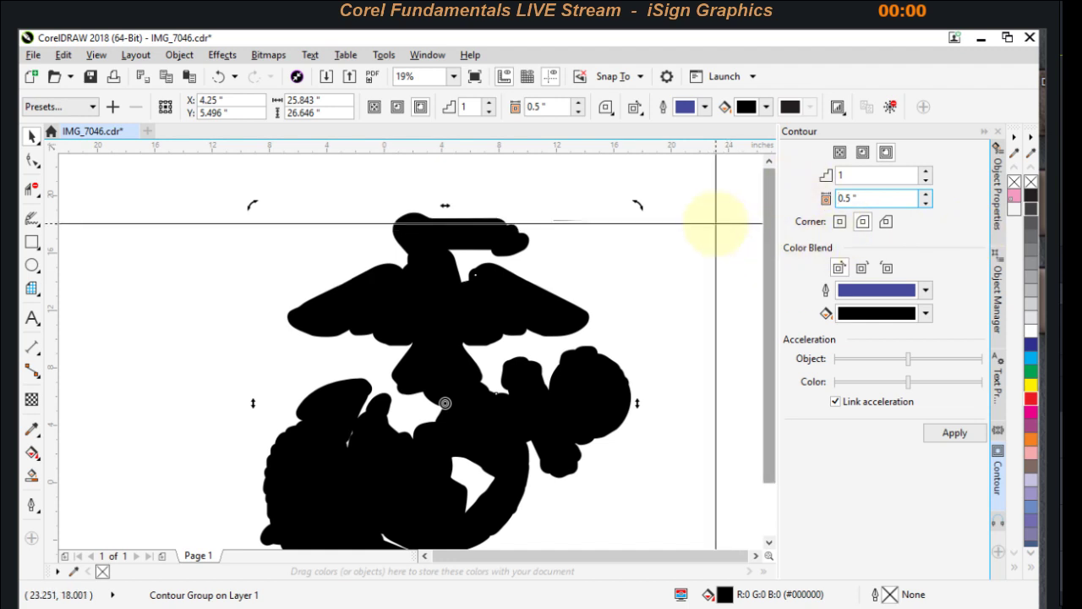
key("ctrl+z")
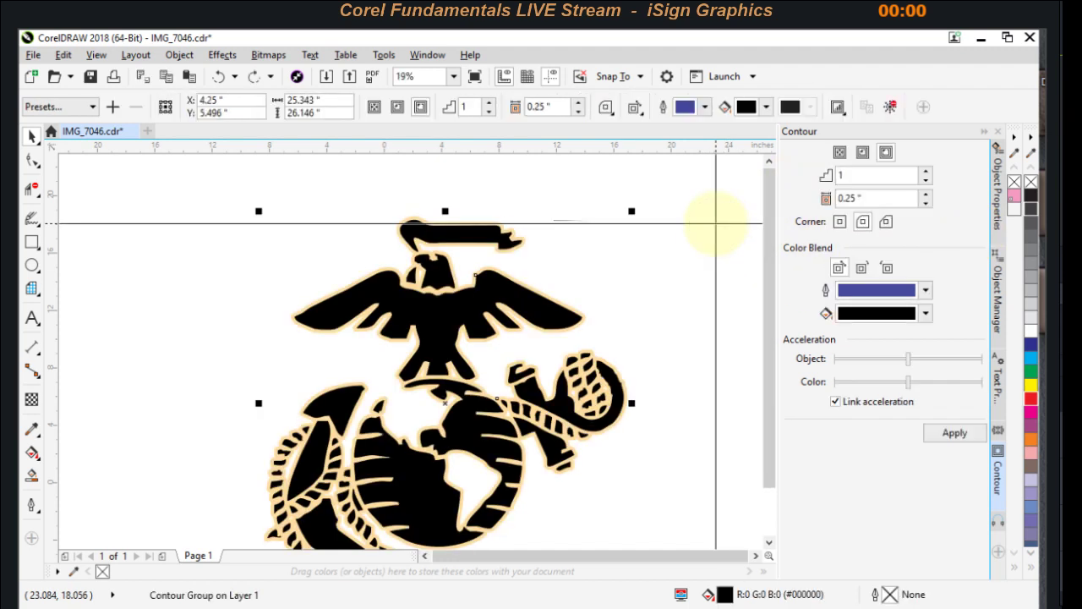
scroll(589, 330, "up", 3)
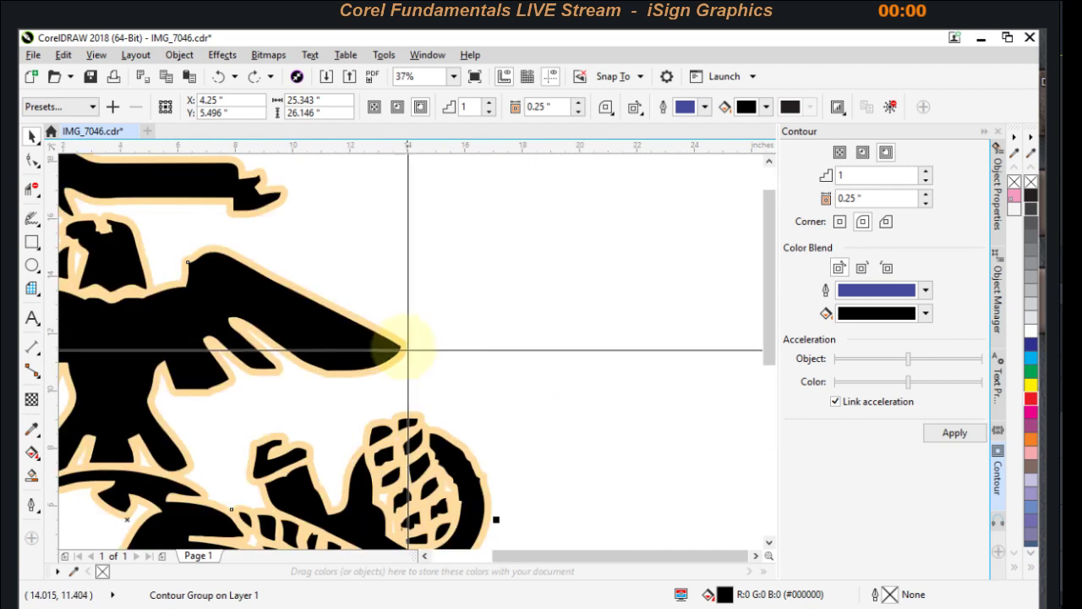
scroll(408, 346, "down", 2)
scroll(410, 349, "up", 3)
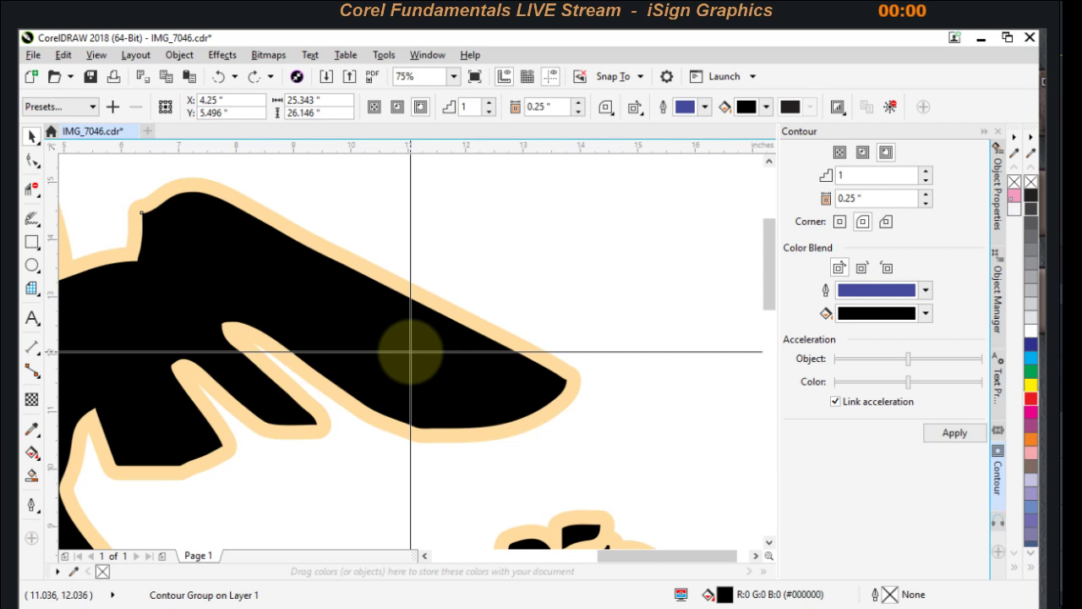
Step: Break the contour apart from the emblem and reapply a 0.5-inch contour to the emblem curve
left_click(180, 56)
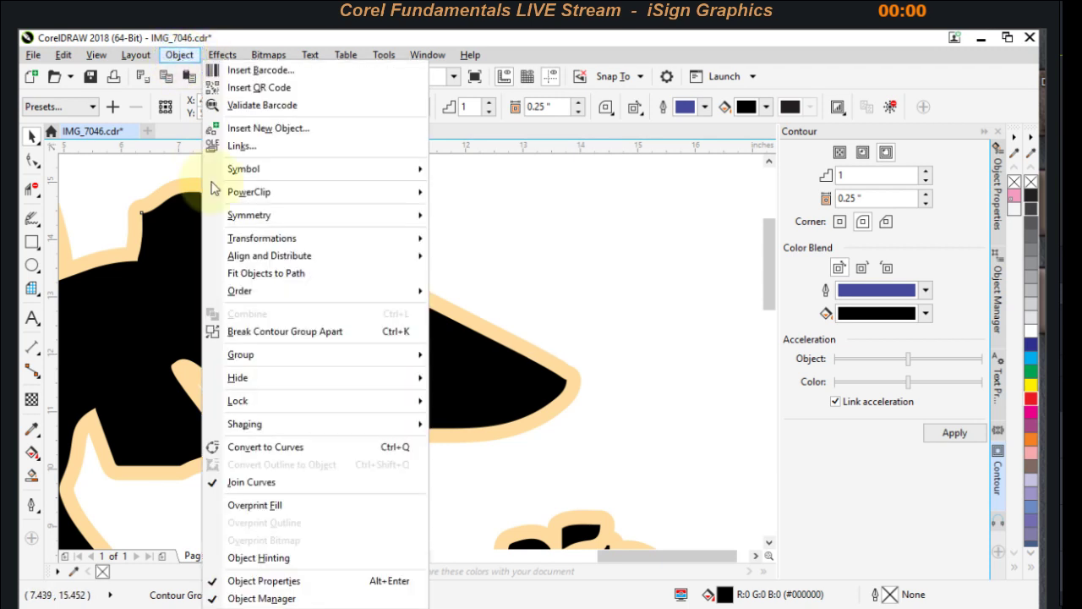
left_click(279, 335)
scroll(460, 311, "down", 3)
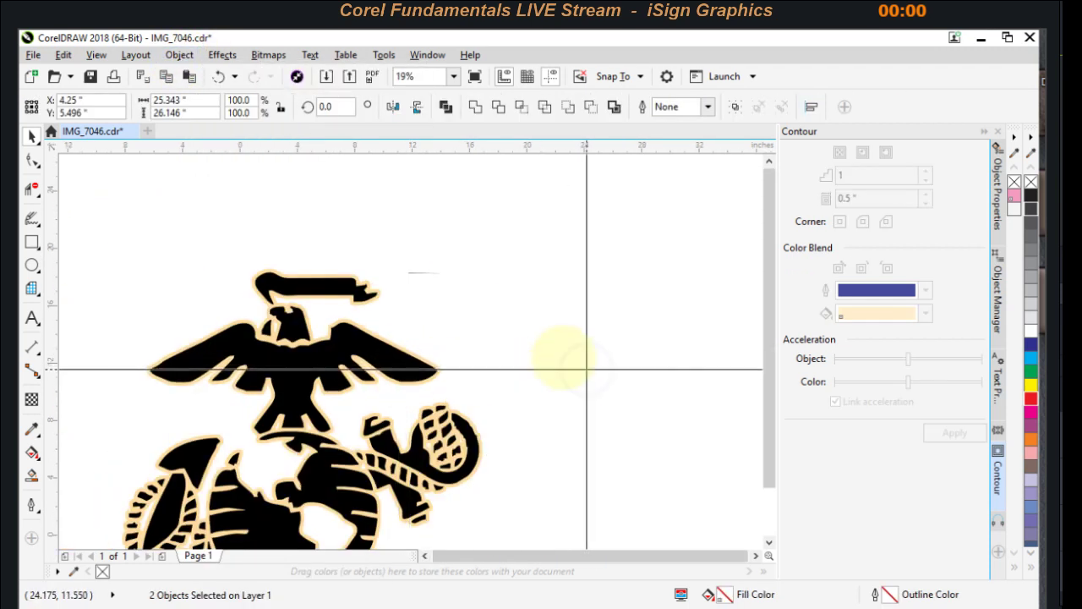
left_click(490, 345)
left_click(405, 346)
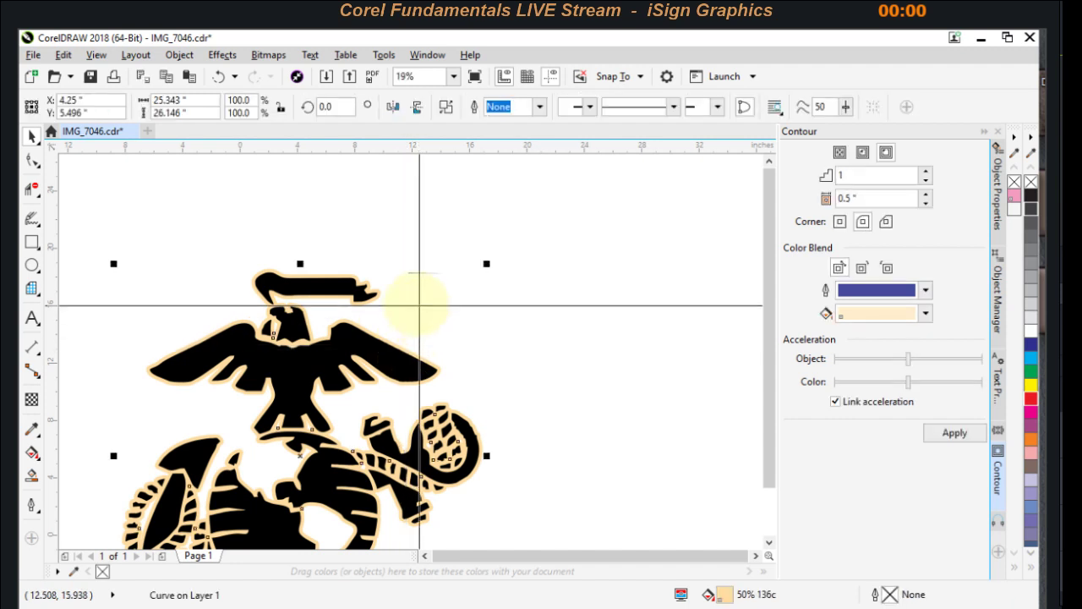
left_click(941, 438)
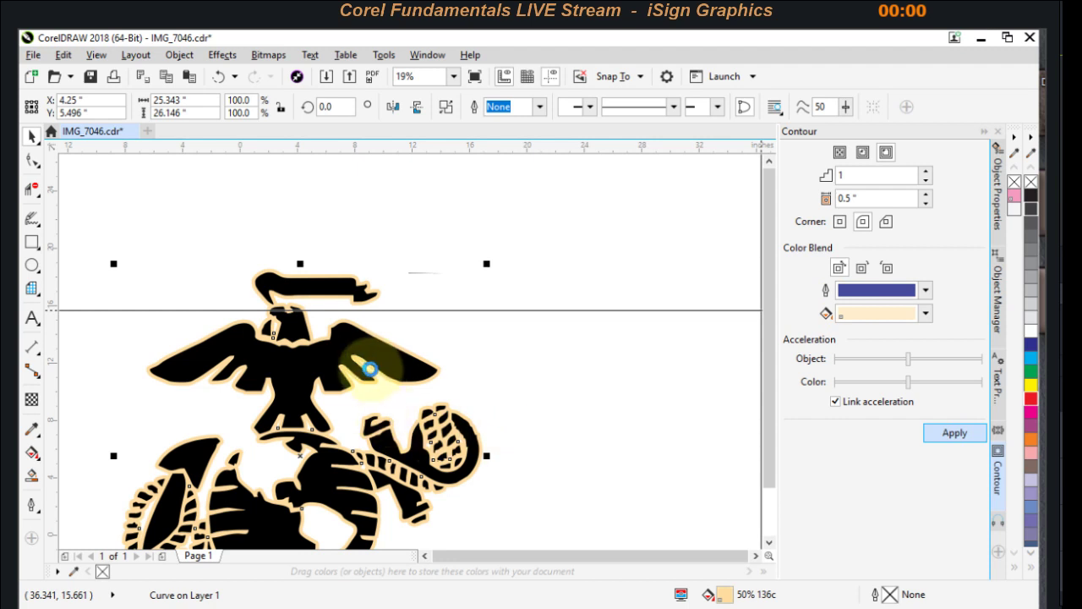
scroll(372, 364, "up", 2)
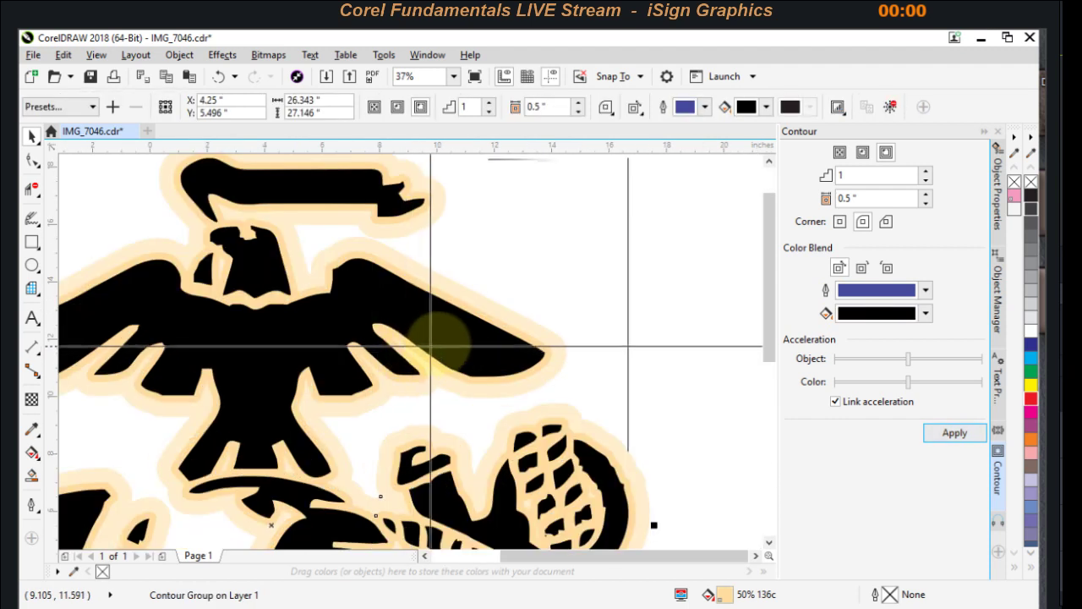
Step: Break the new contour apart and try deleting the separated pieces, then undo that deletion
left_click(179, 55)
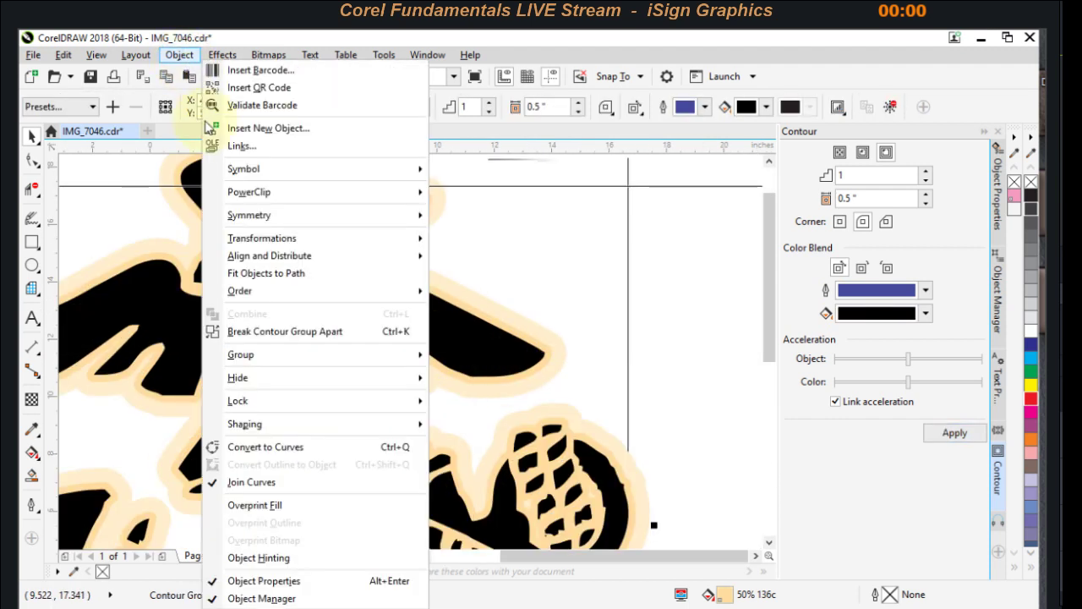
left_click(351, 329)
scroll(548, 319, "down", 2)
scroll(411, 350, "up", 3)
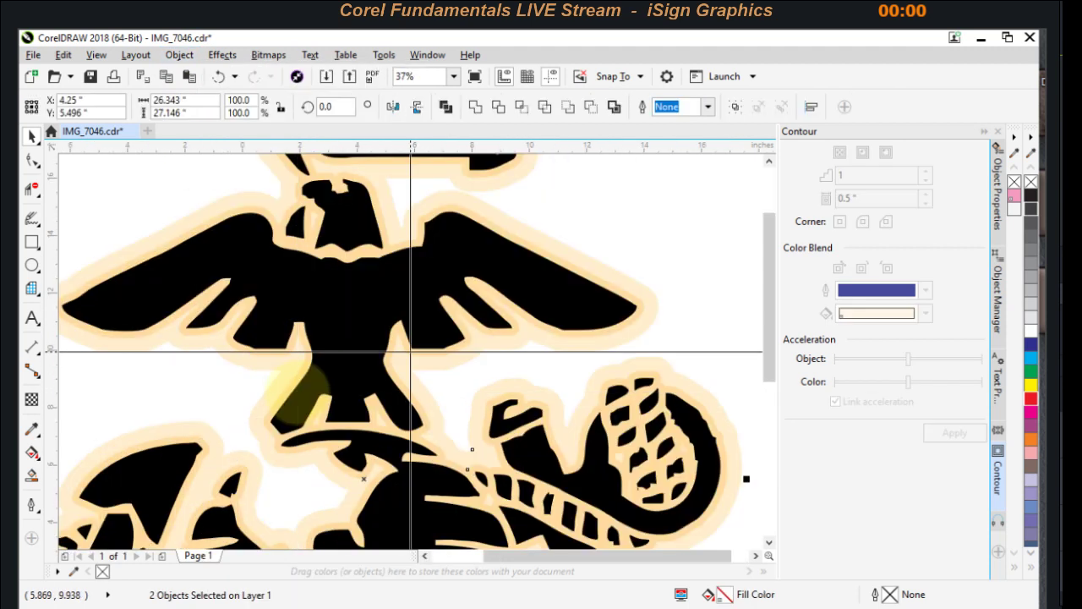
left_click(498, 331)
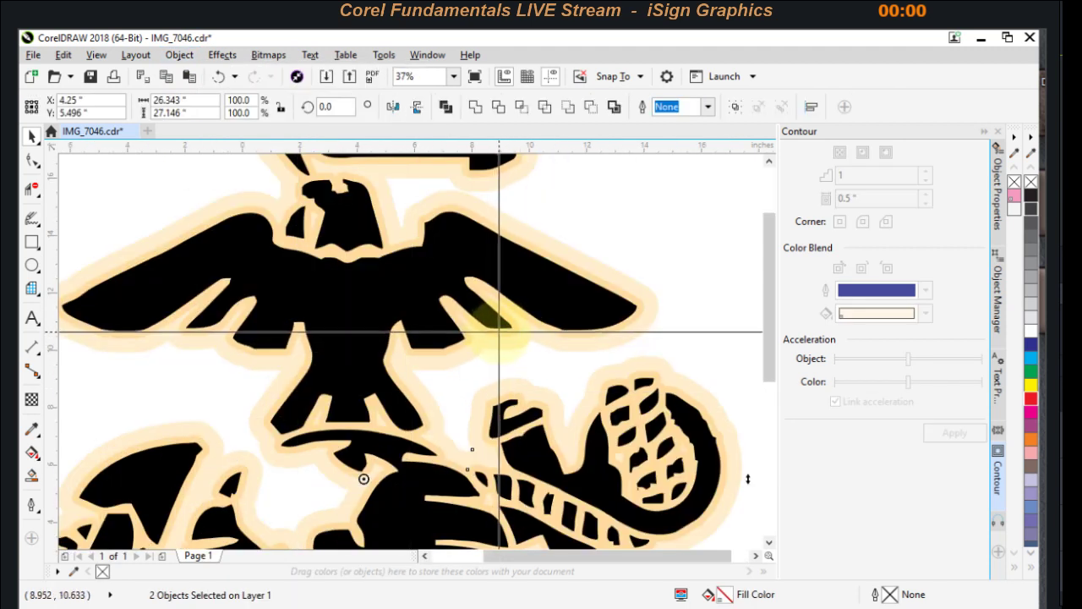
key("Delete")
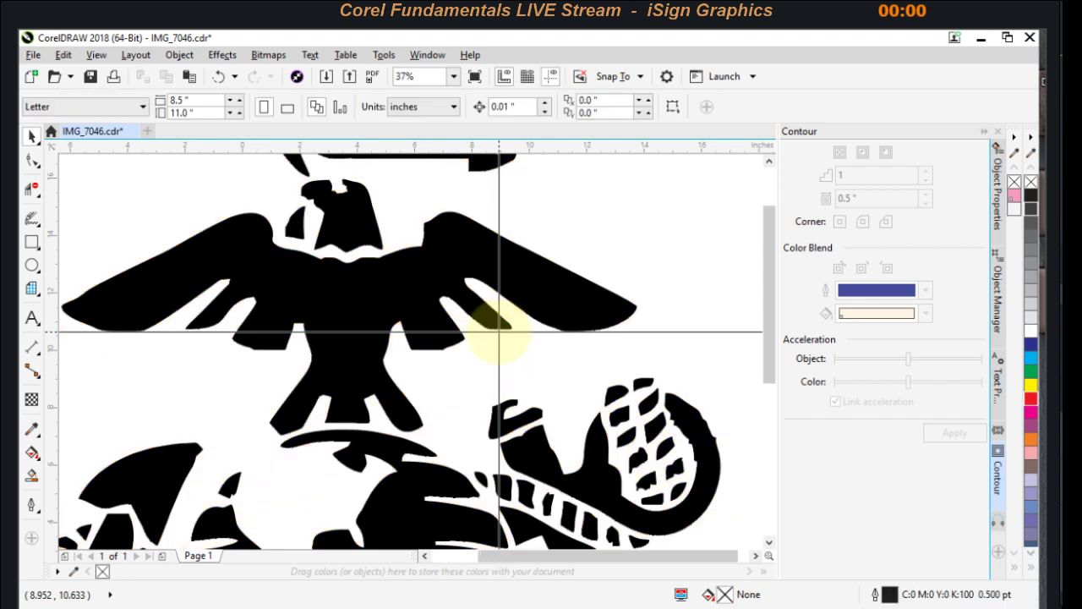
key("ctrl+z")
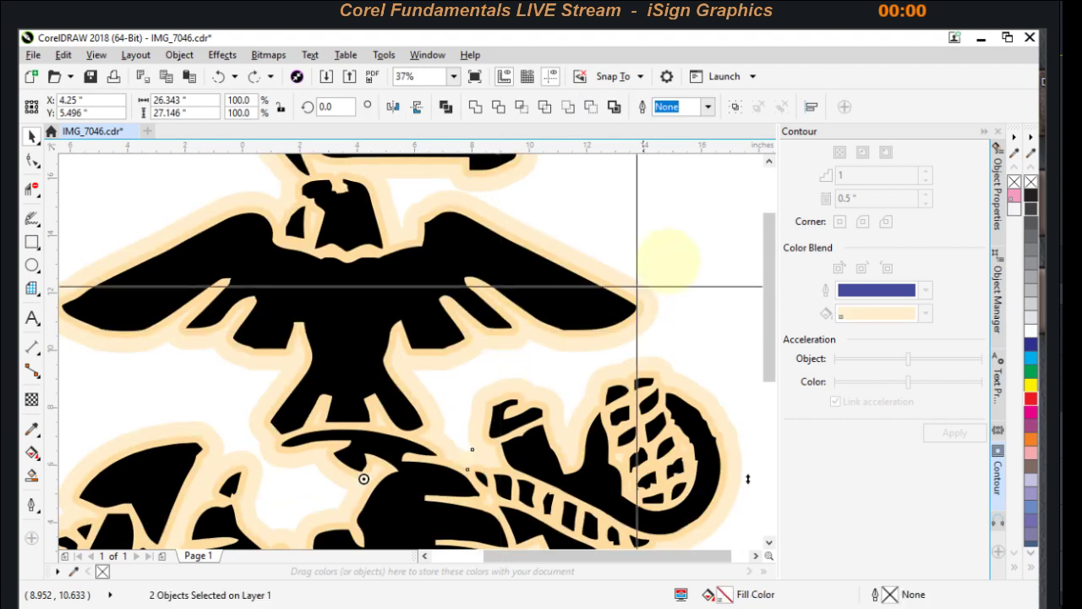
Step: Delete the unwanted outer contour band and select the peach outline shape
left_click(641, 290)
left_click(333, 187)
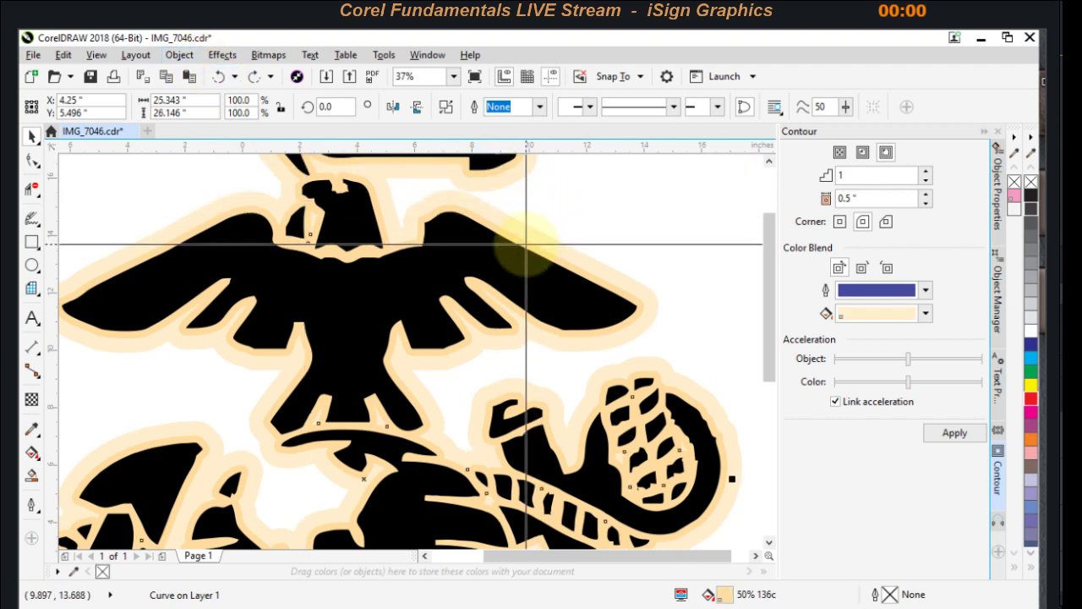
key("Delete")
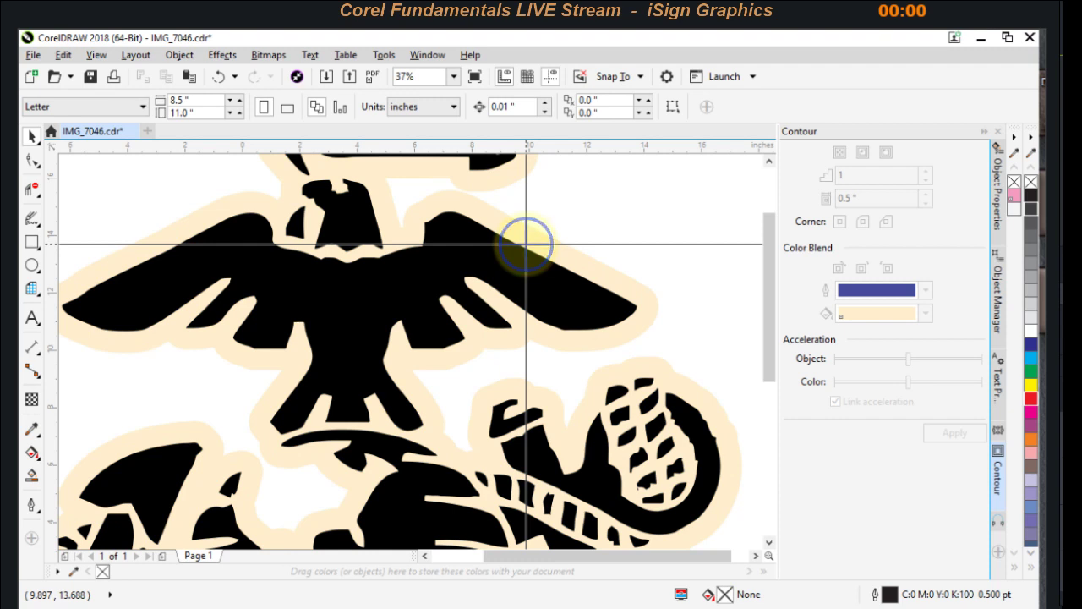
left_click(527, 246)
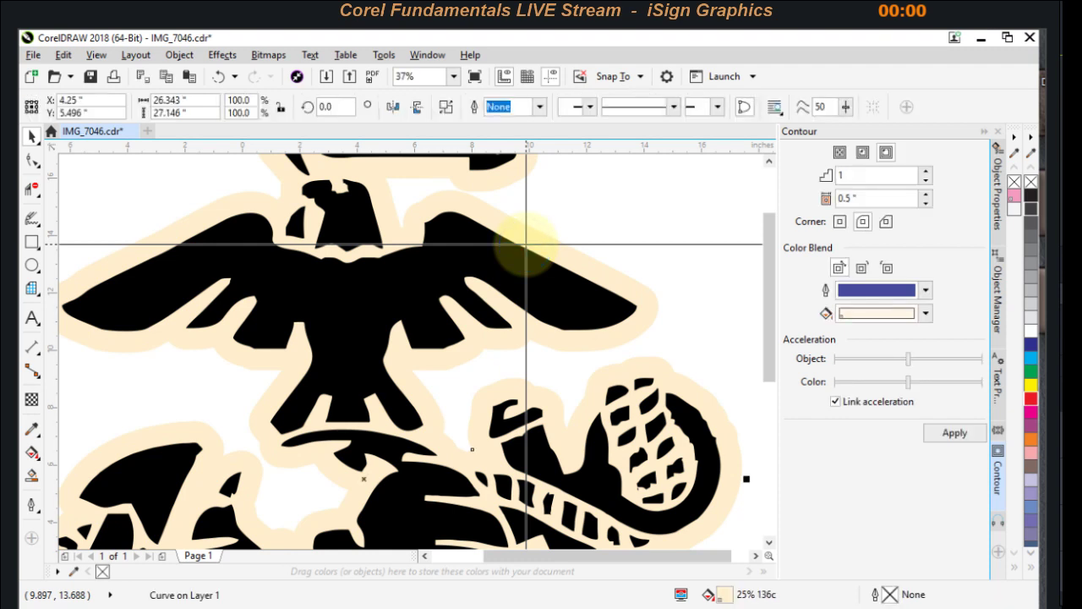
scroll(381, 270, "down", 3)
scroll(411, 351, "up", 5)
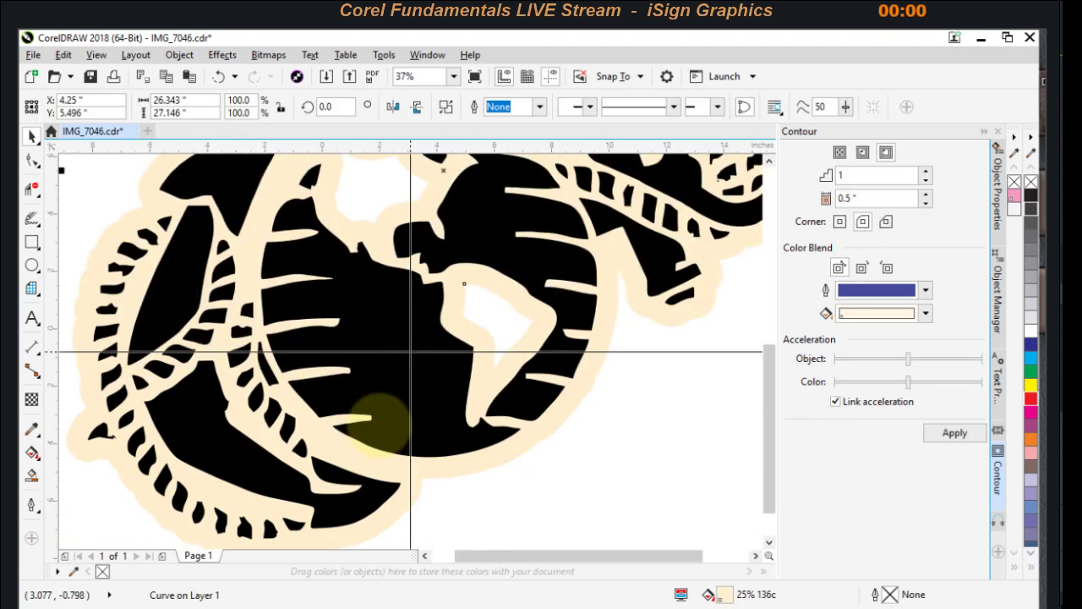
scroll(411, 351, "down", 2)
scroll(411, 351, "up", 2)
scroll(411, 351, "down", 2)
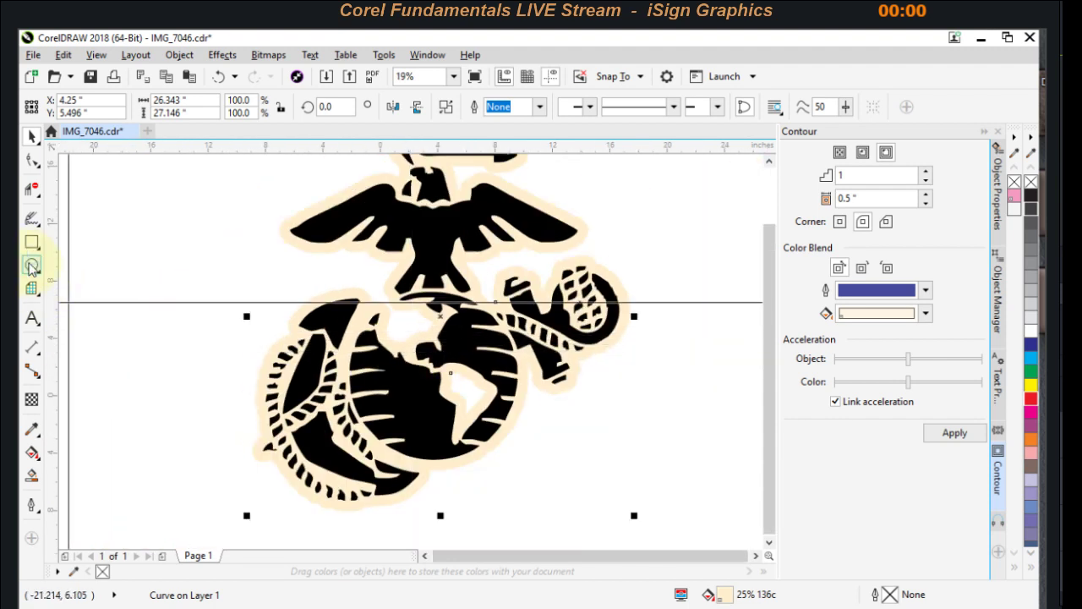
left_click(31, 266)
Step: Draw a roughly 13-inch circle over the emblem's globe with the Ellipse tool
left_click(76, 265)
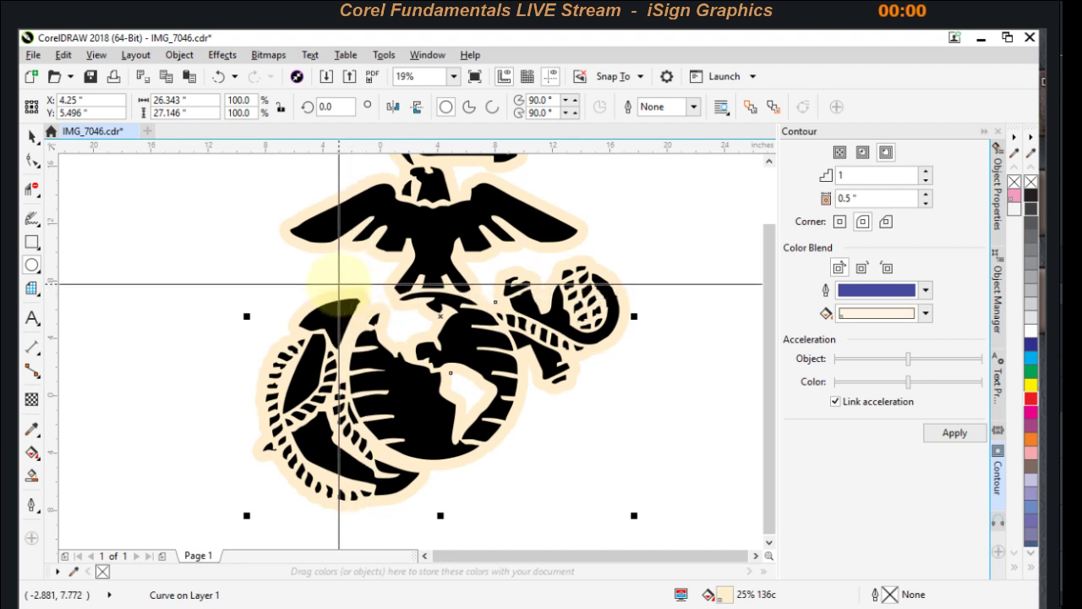
left_click_drag(339, 285, 527, 473)
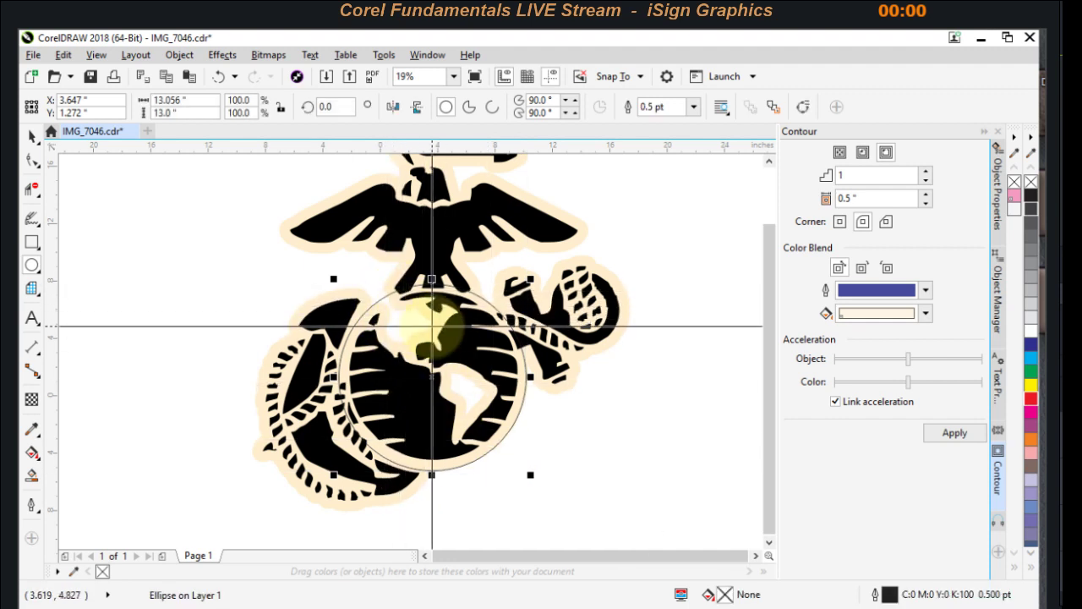
scroll(430, 319, "up", 2)
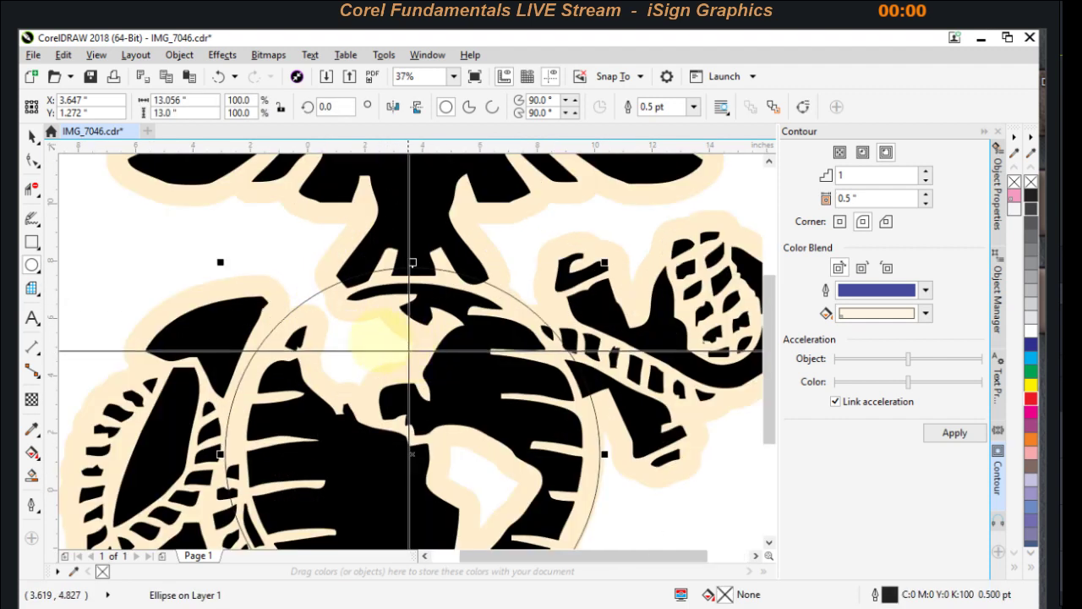
left_click(30, 137)
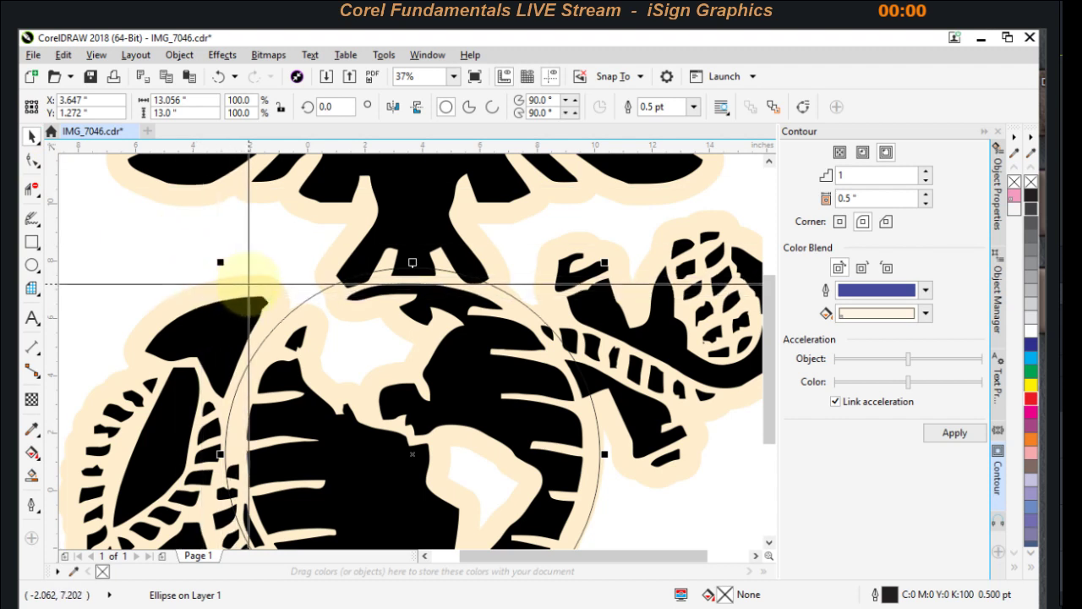
Step: Weld the new circle and the peach contour into one curve with Object > Shaping > Weld
left_click(253, 302, "shift")
left_click(180, 56)
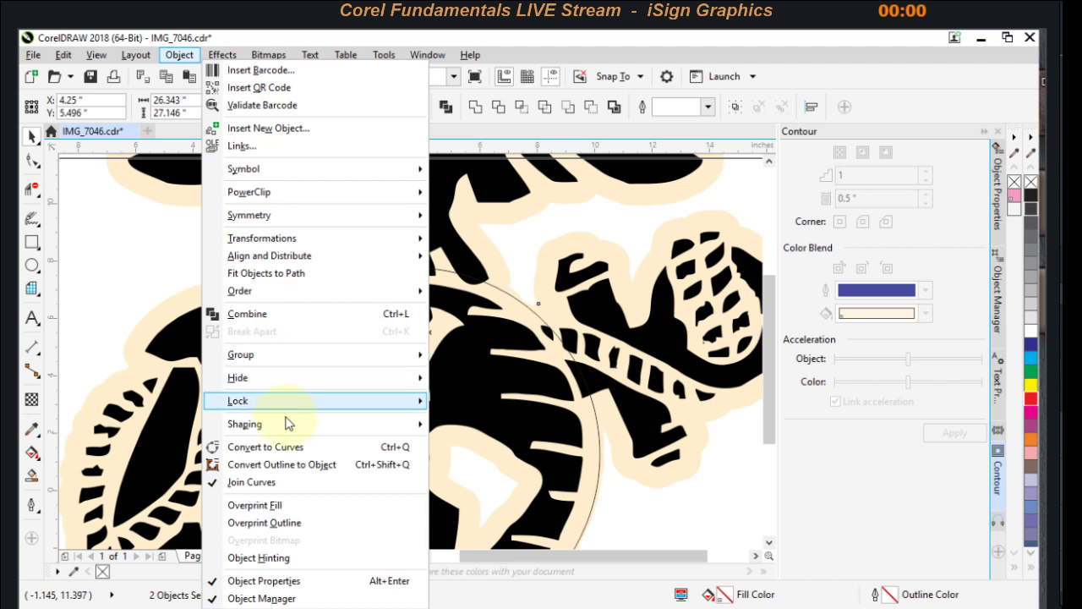
mouse_move(285, 424)
left_click(503, 435)
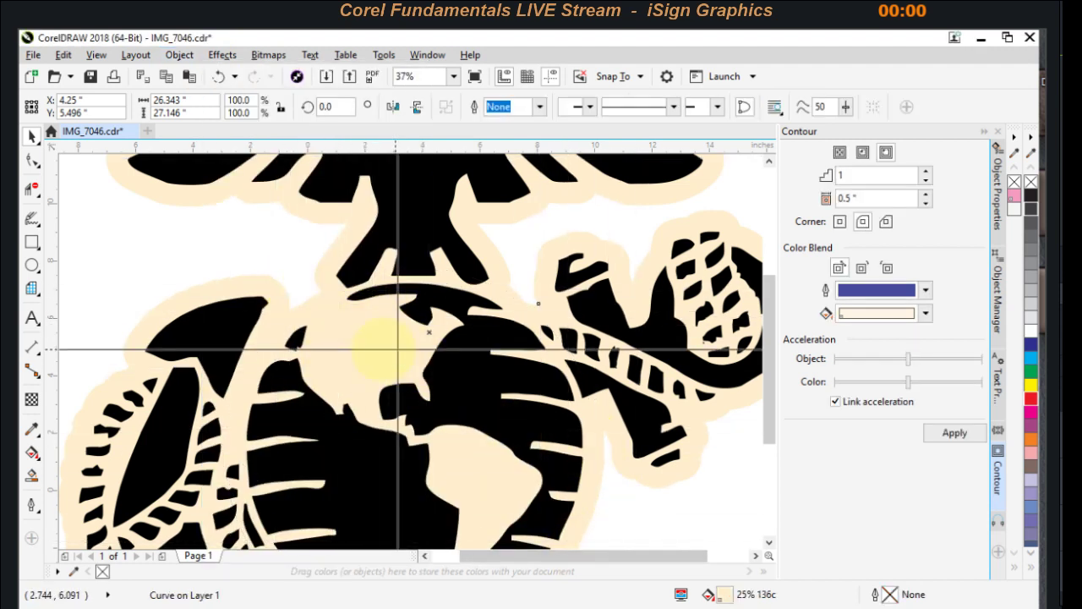
scroll(411, 350, "down", 2)
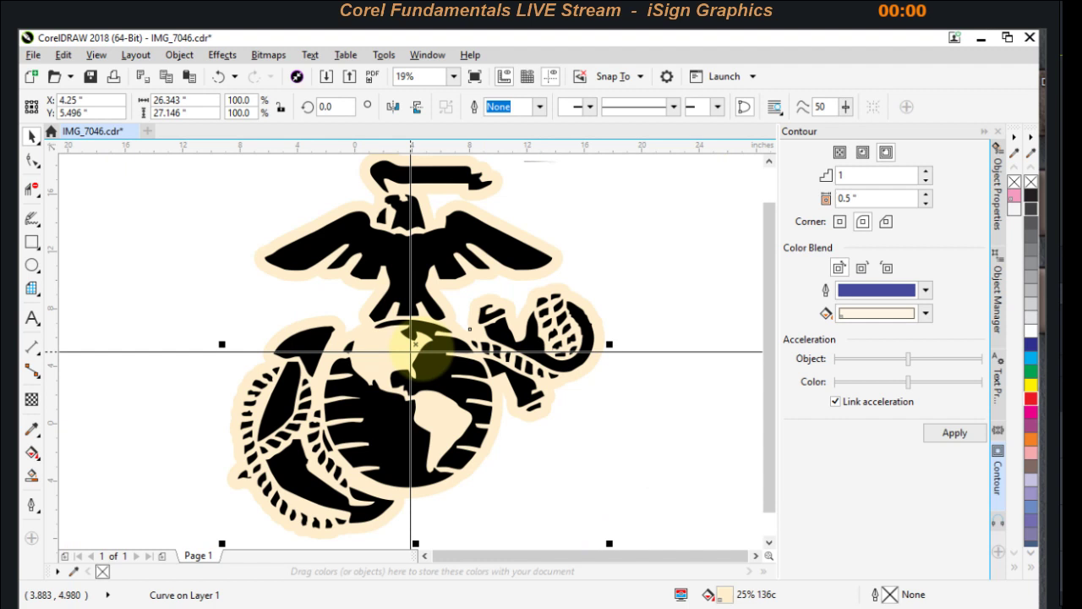
Step: Select the black emblem curve on its own and give it a white fill
left_click(400, 246)
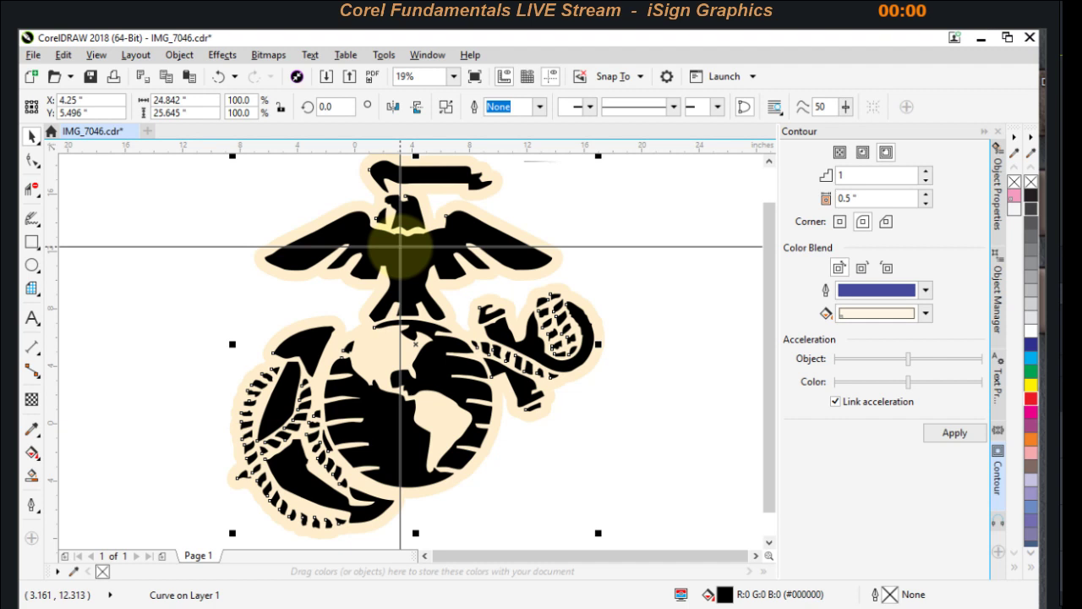
left_click(378, 350, "shift")
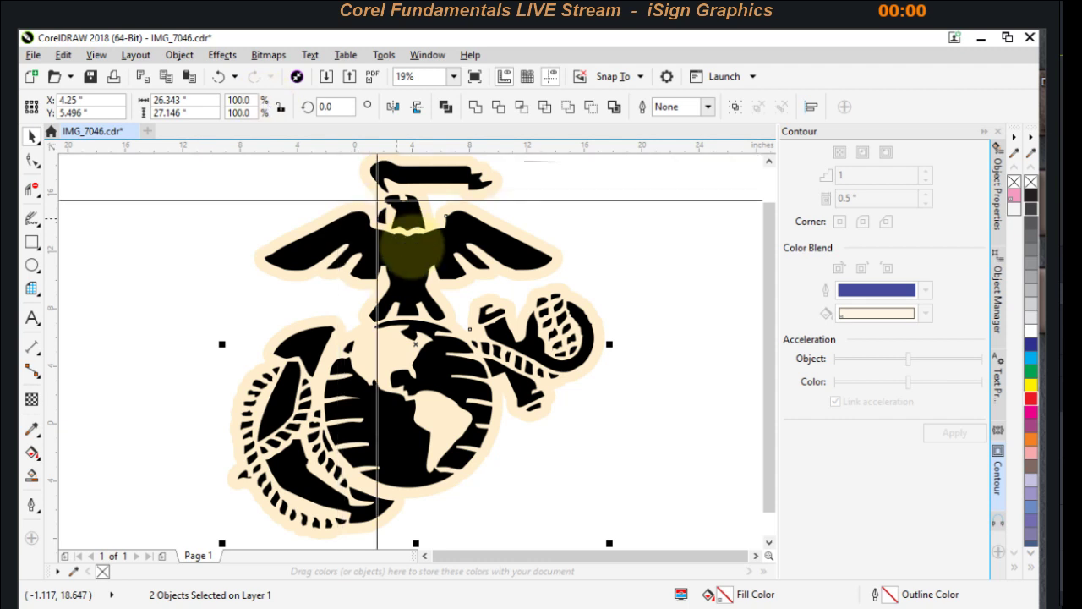
left_click(590, 270)
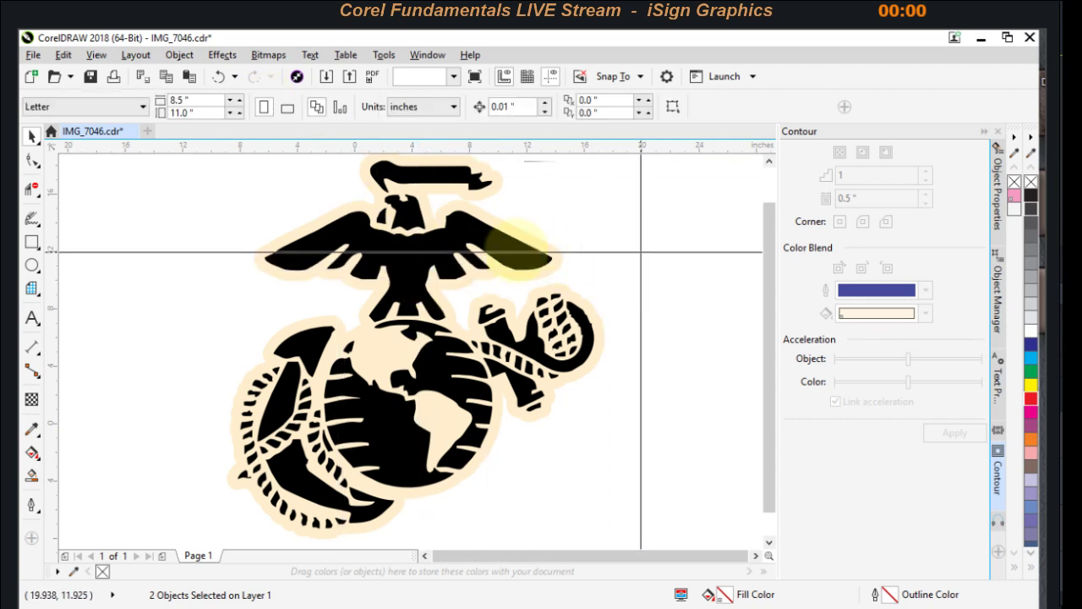
left_click(523, 236)
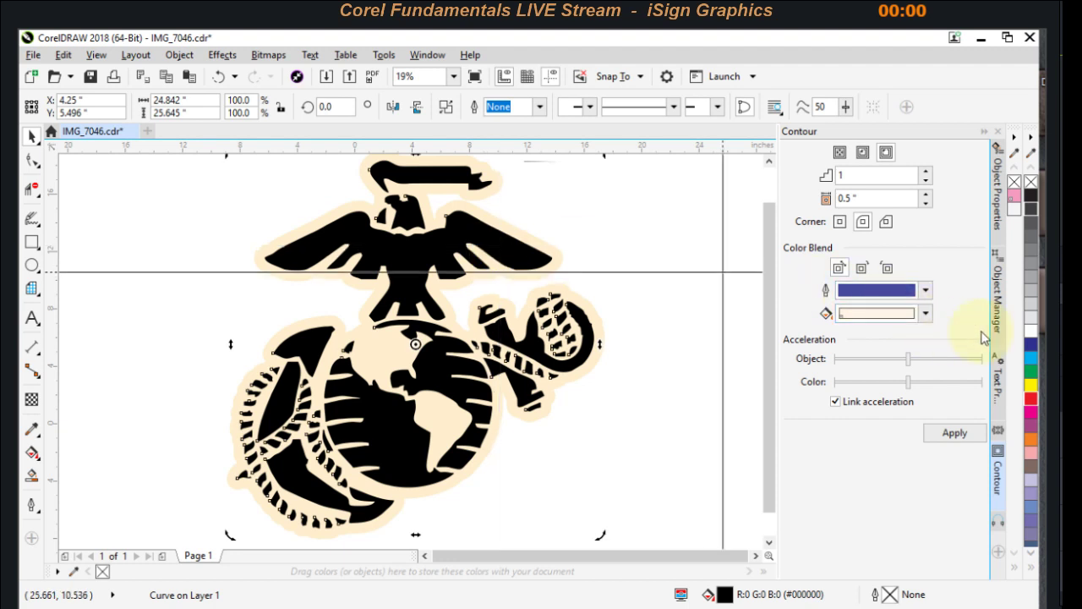
left_click(1032, 334)
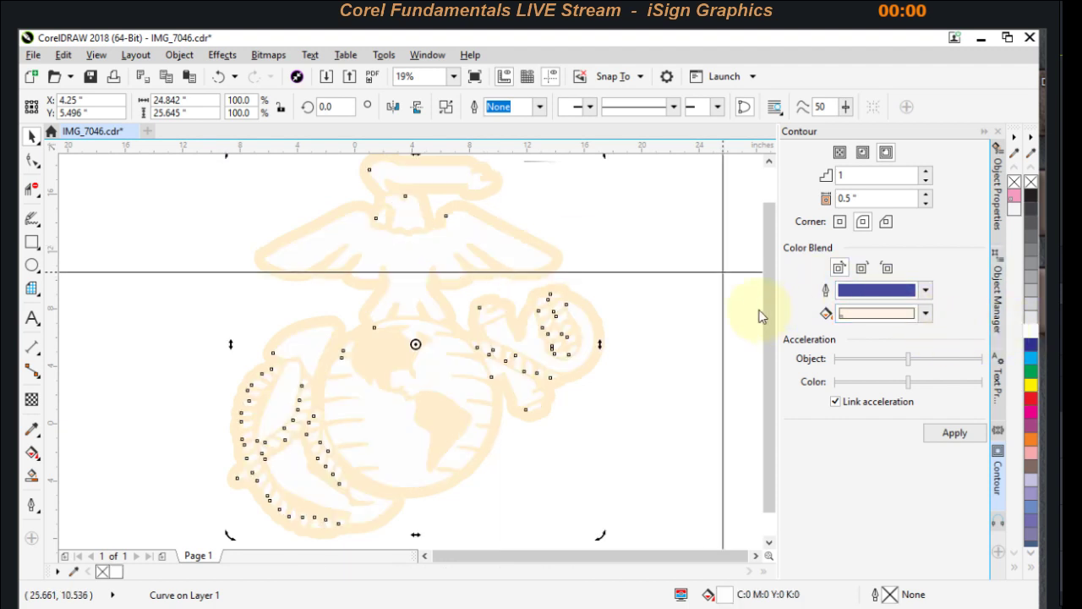
Step: Fill the peach outline shape behind the emblem solid black
left_click(528, 238)
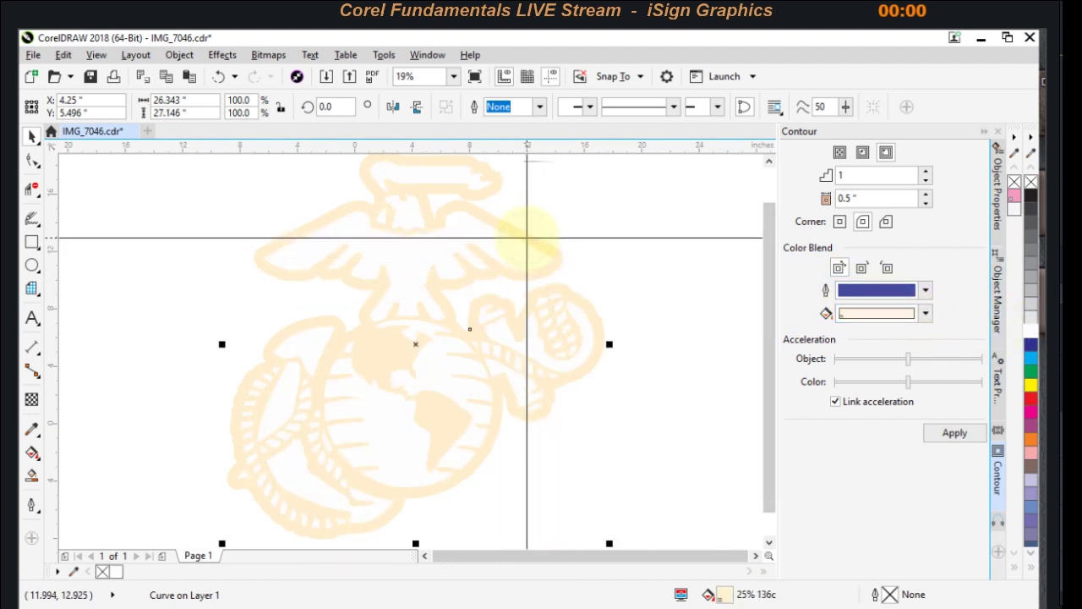
left_click(1031, 196)
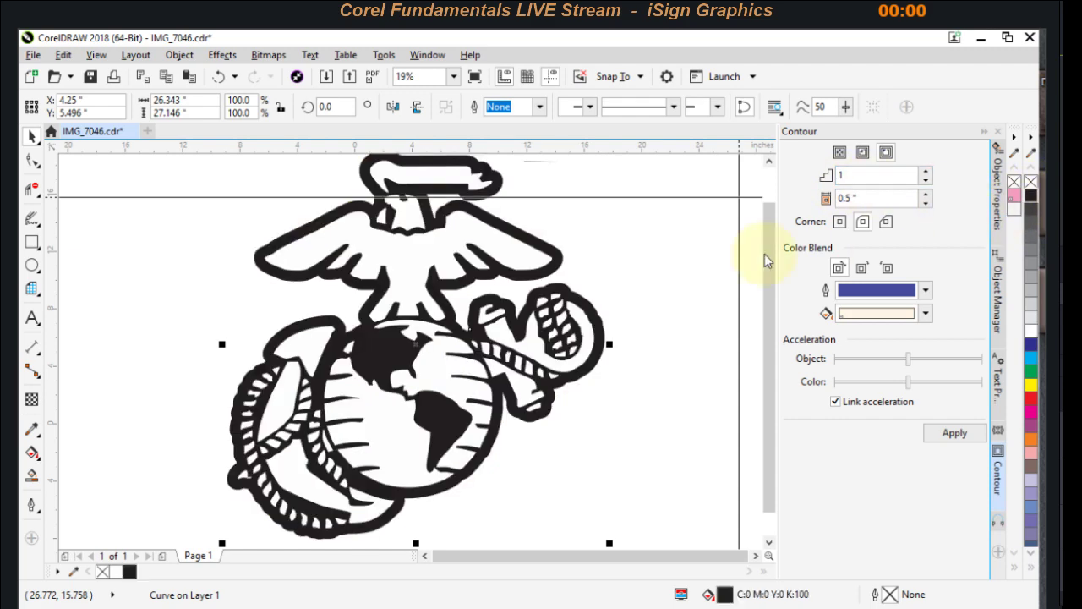
scroll(460, 238, "up", 2)
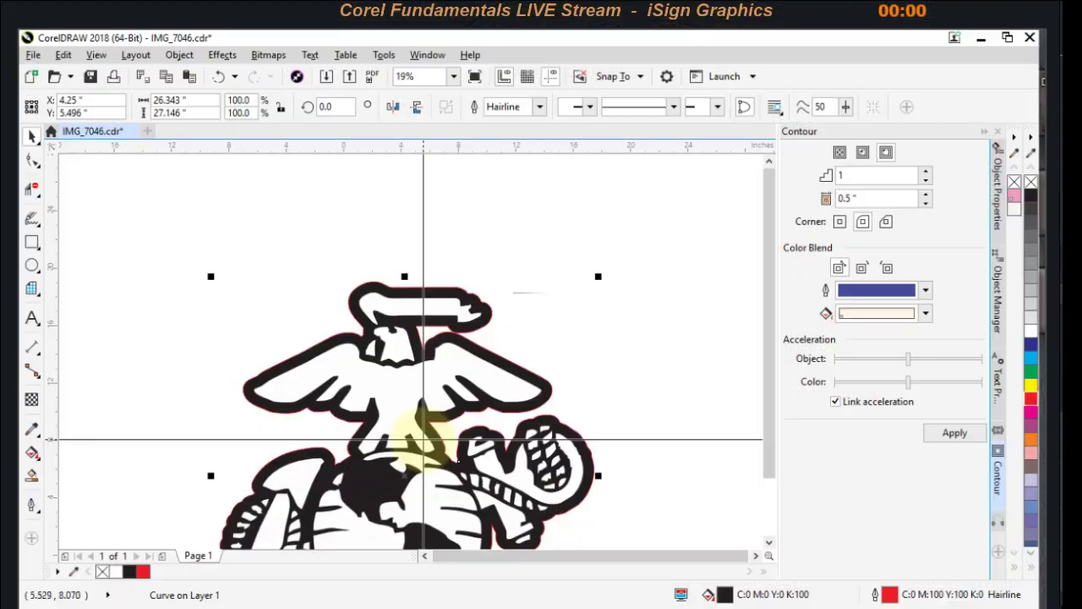
Step: Return to the CorelDRAW window showing the black backing with its red hairline outline
scroll(416, 435, "up", 3)
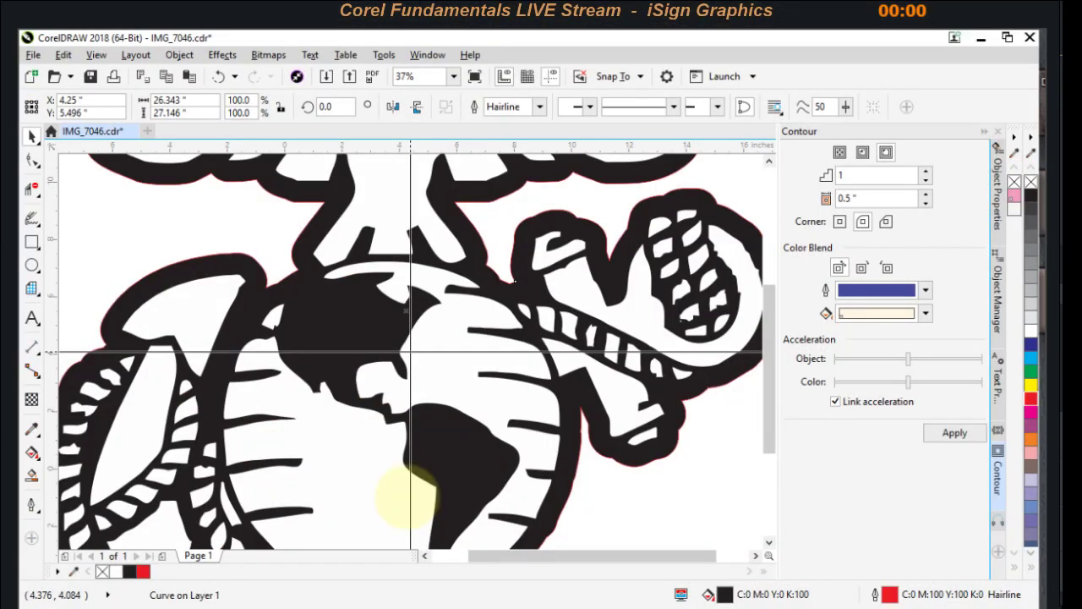
Step: Zoom in to inspect the red hairline around the black bleed, then zoom back out
scroll(410, 501, "down", 2)
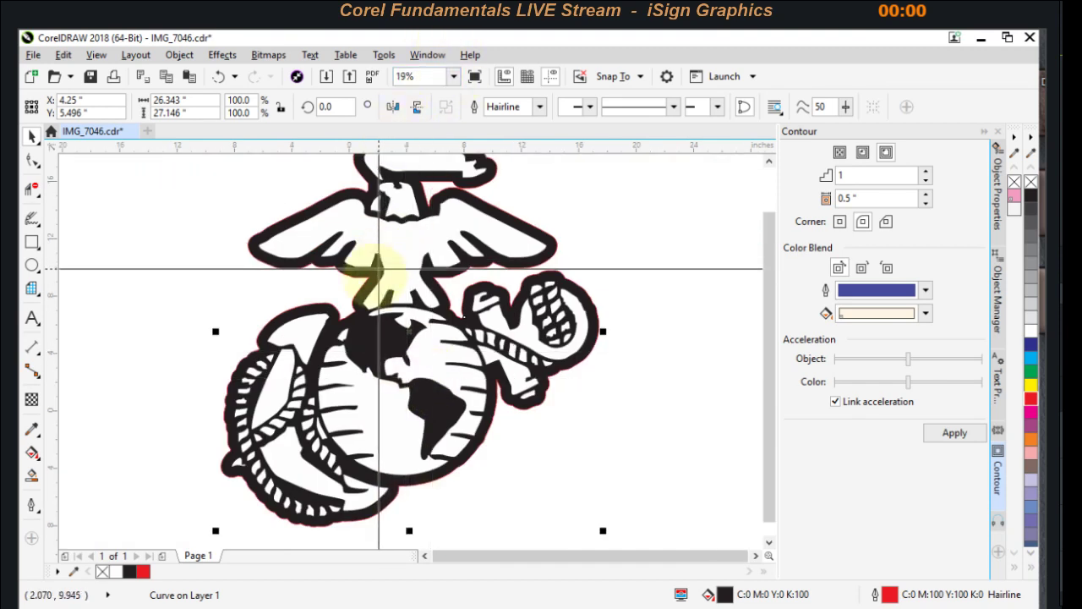
scroll(412, 354, "up", 2)
scroll(411, 353, "up", 1)
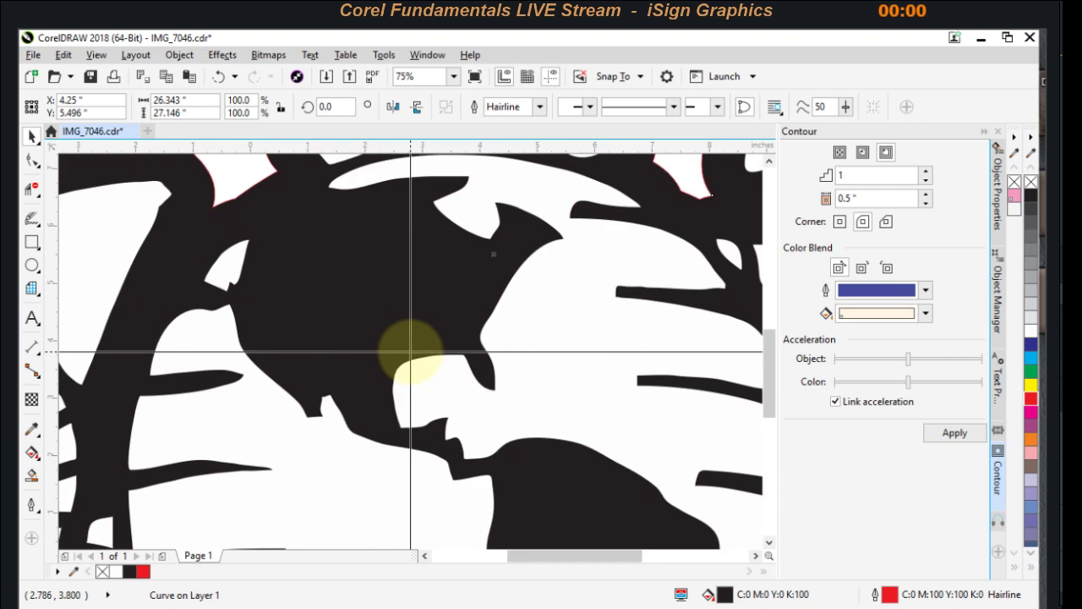
scroll(407, 334, "down", 1)
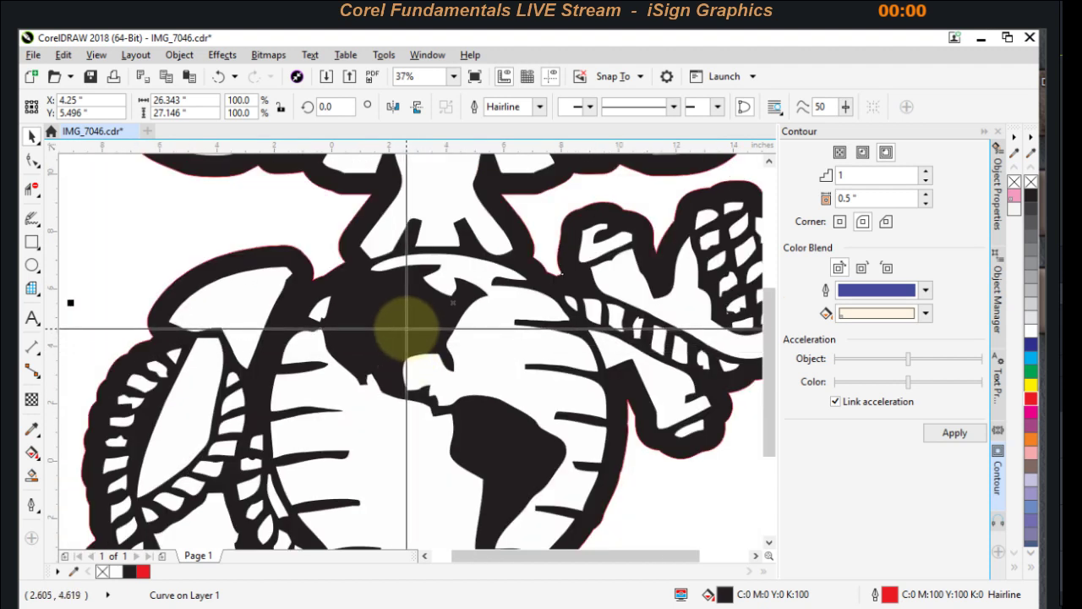
scroll(407, 328, "down", 1)
Step: Select the white emblem with its bleed and move them to the right of the black copy
left_click_drag(403, 326, 401, 425)
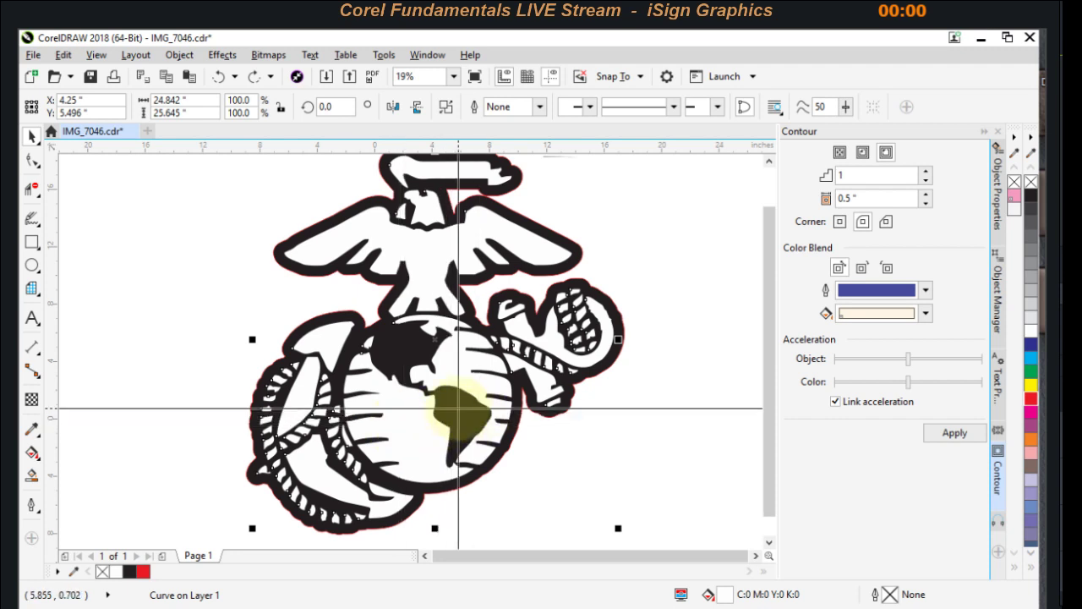
left_click_drag(459, 410, 661, 348)
scroll(459, 410, "down", 1)
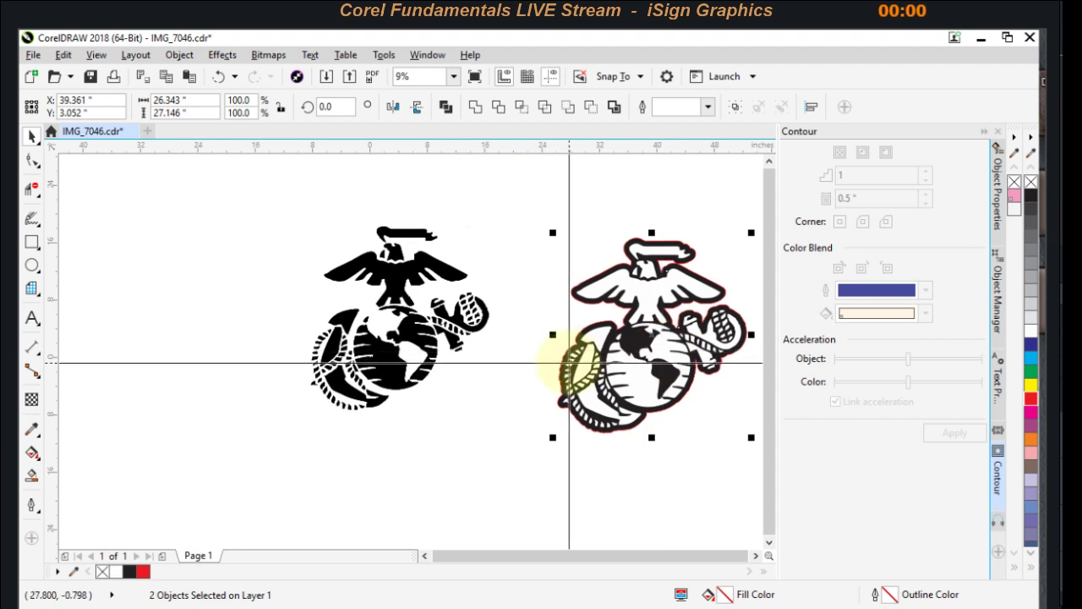
key("ctrl+z")
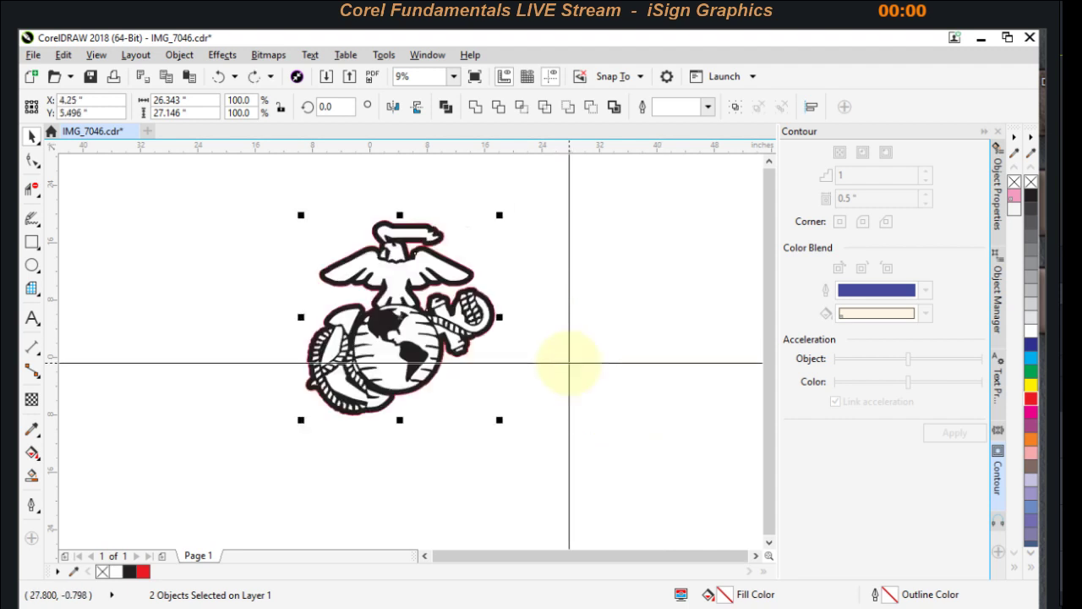
left_click(482, 385)
left_click(415, 380)
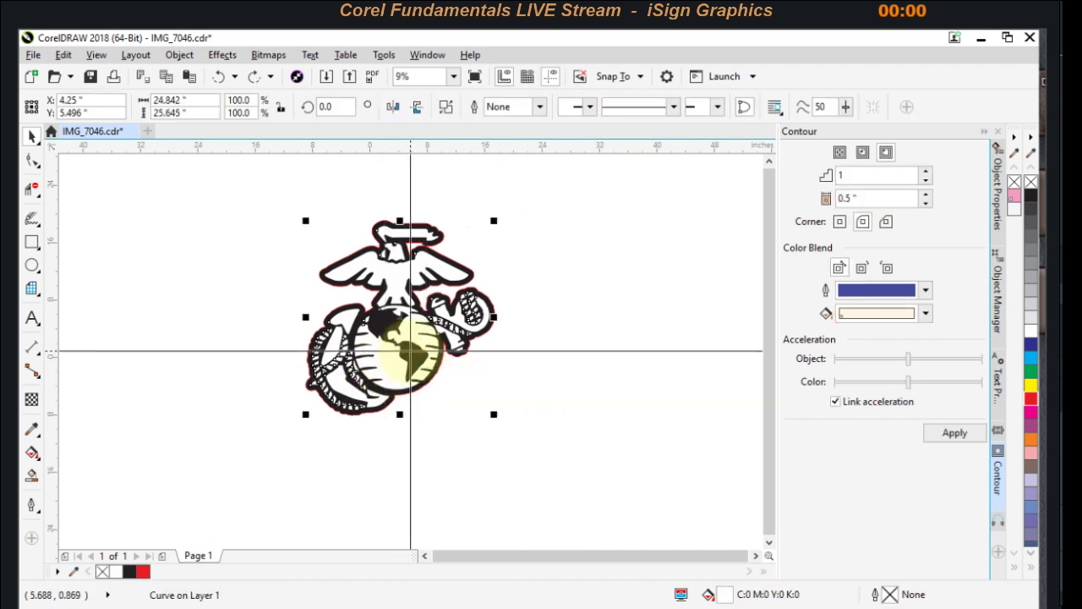
key("ctrl+a")
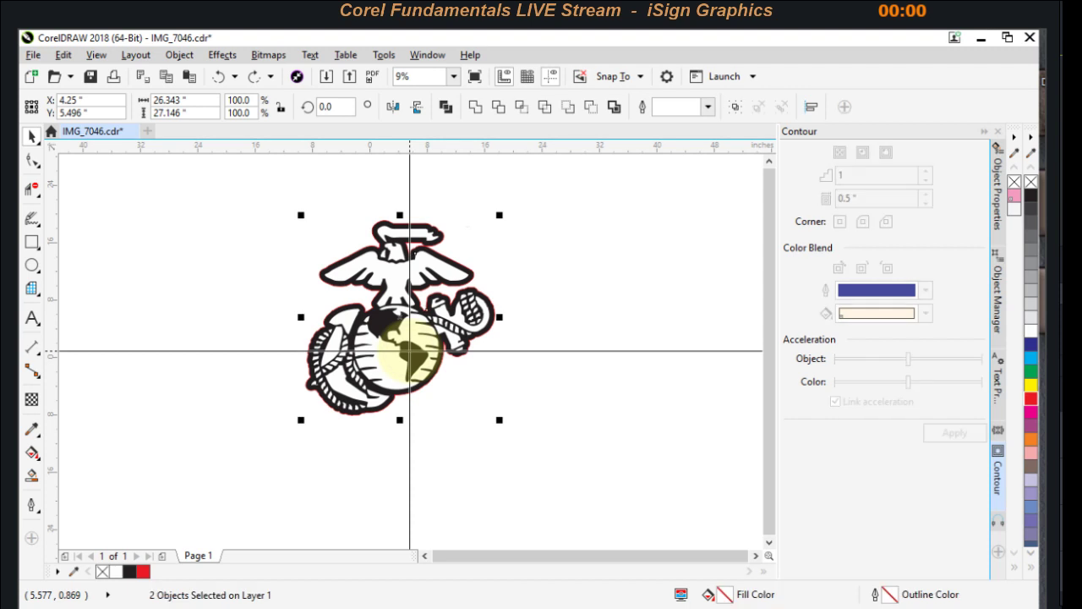
left_click_drag(410, 351, 638, 366)
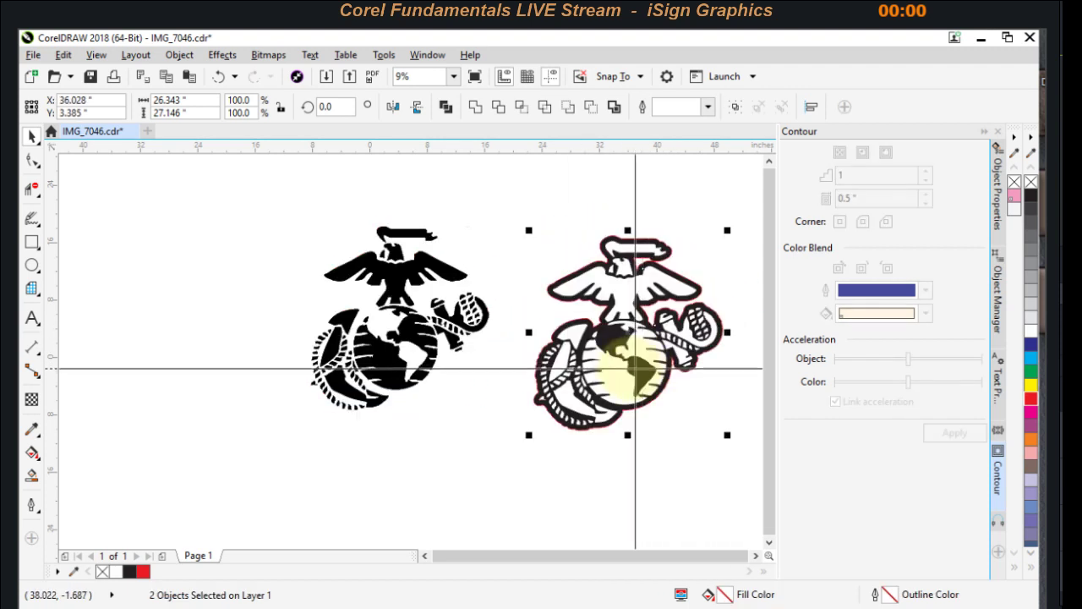
scroll(636, 368, "up", 2)
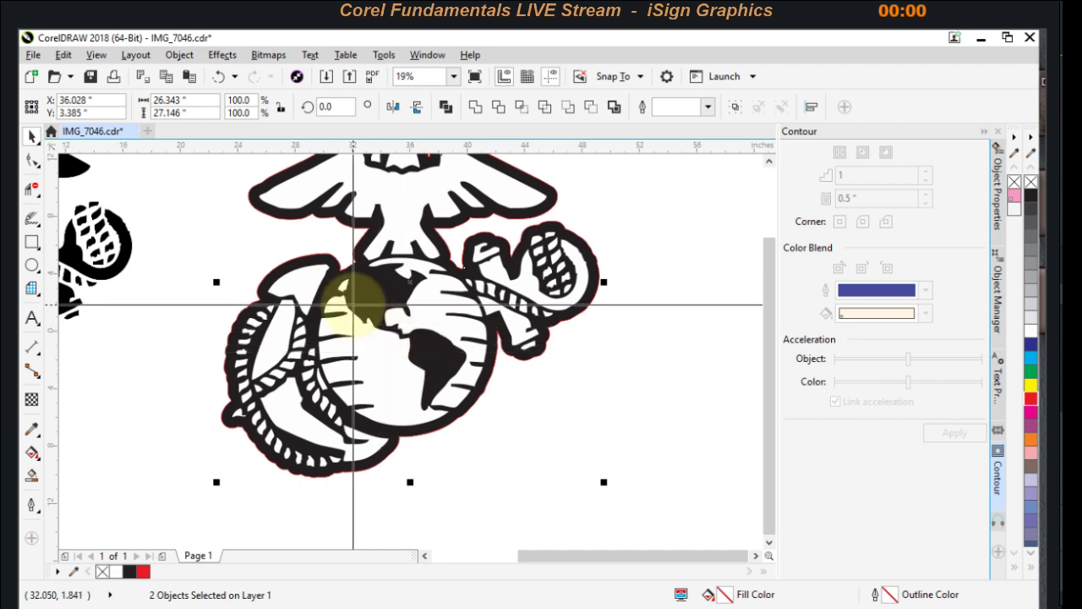
scroll(352, 301, "up", 2)
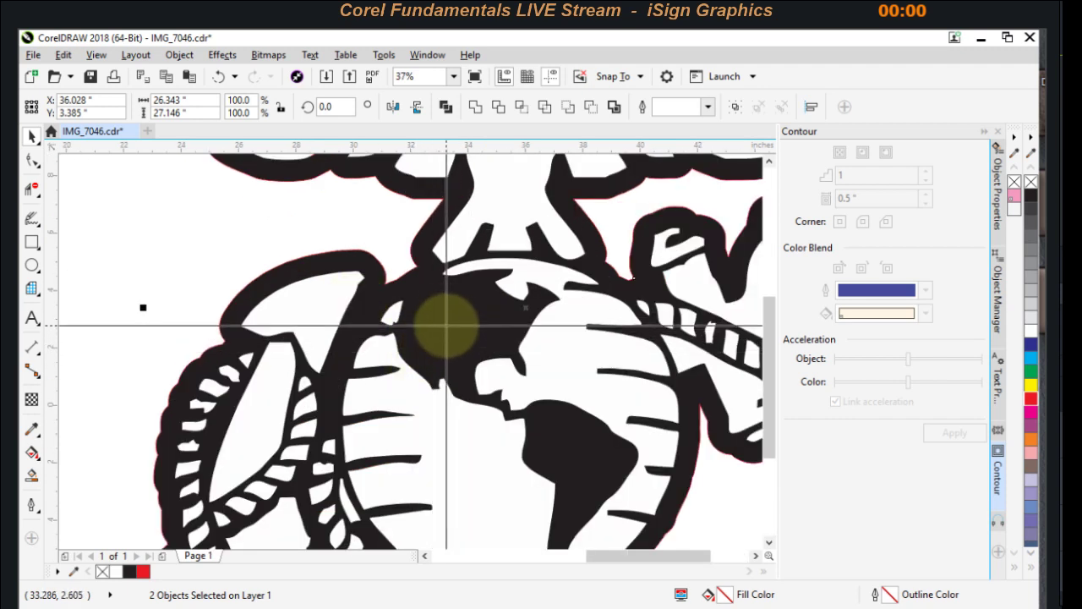
scroll(463, 309, "up", 2)
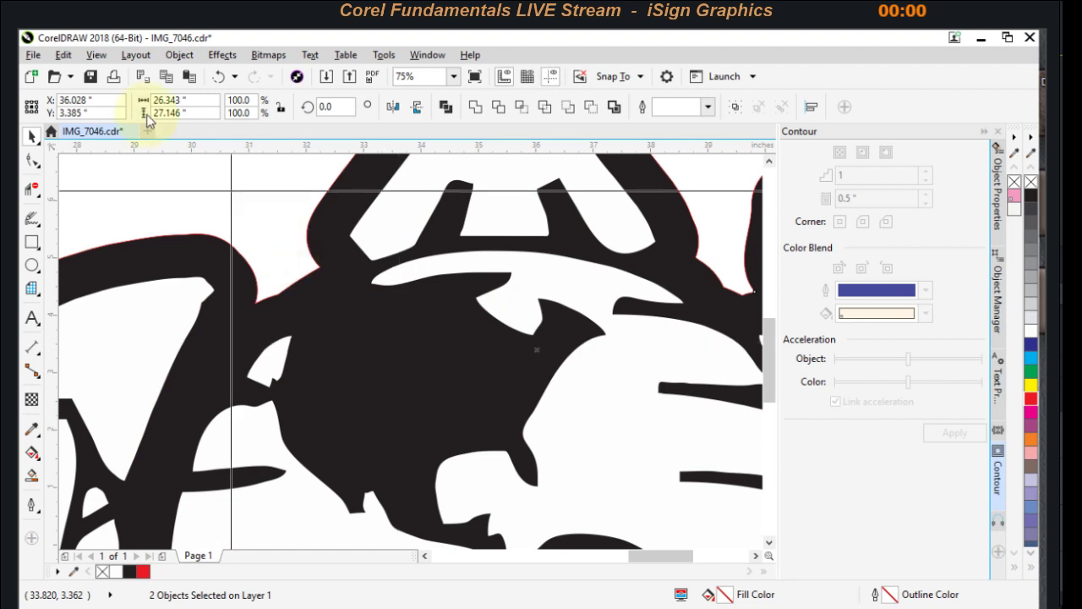
left_click(97, 55)
left_click(119, 74)
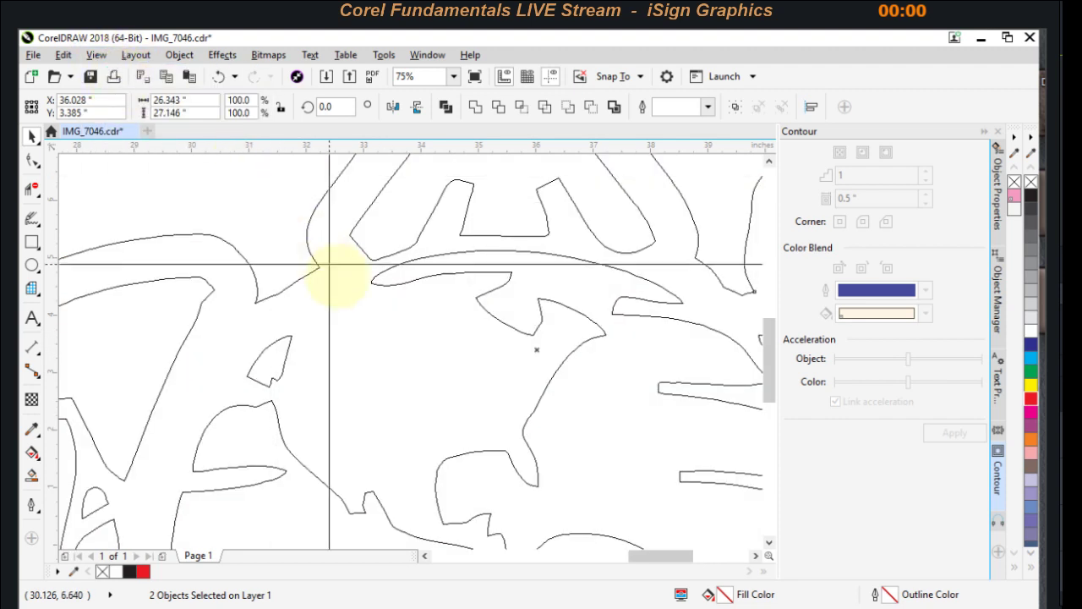
scroll(423, 372, "down", 4)
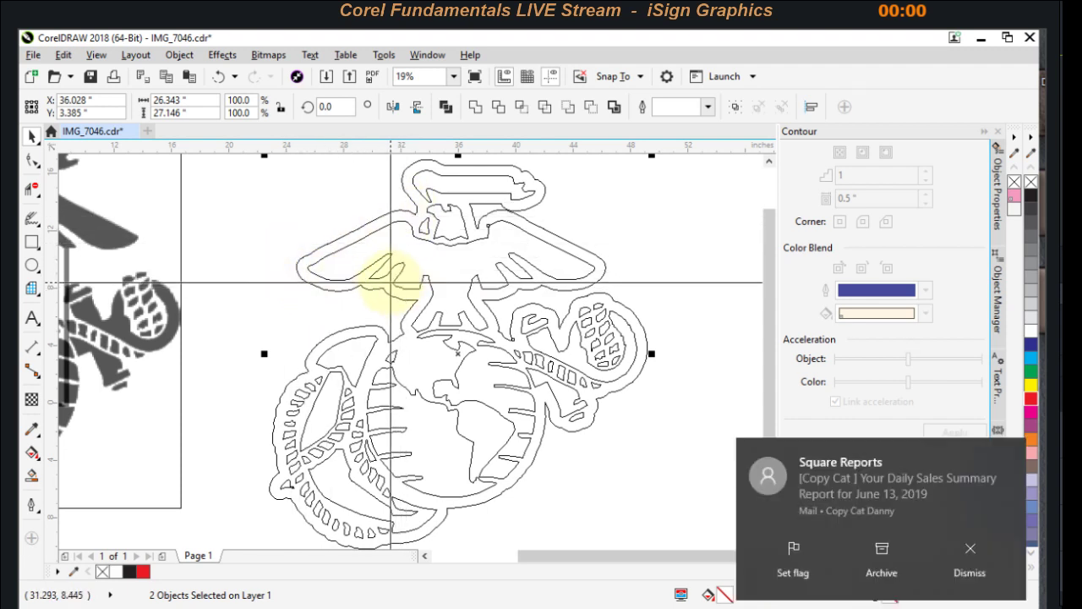
left_click(291, 208)
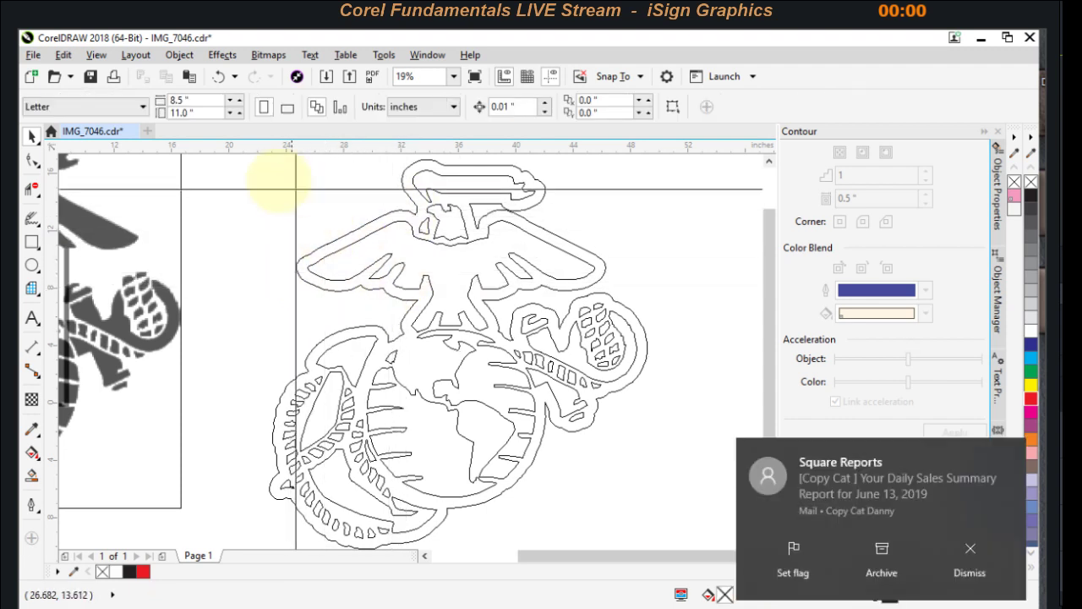
left_click(96, 55)
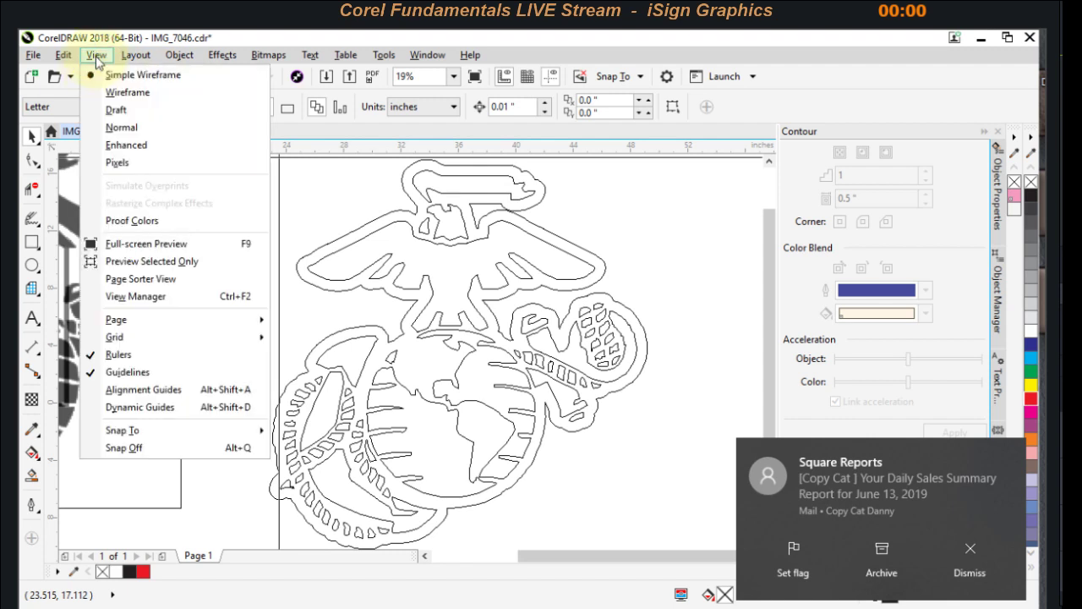
left_click(136, 144)
Step: Center-align the contoured emblem over the black emblem bitmap with the C and E shortcuts
scroll(263, 193, "down", 3)
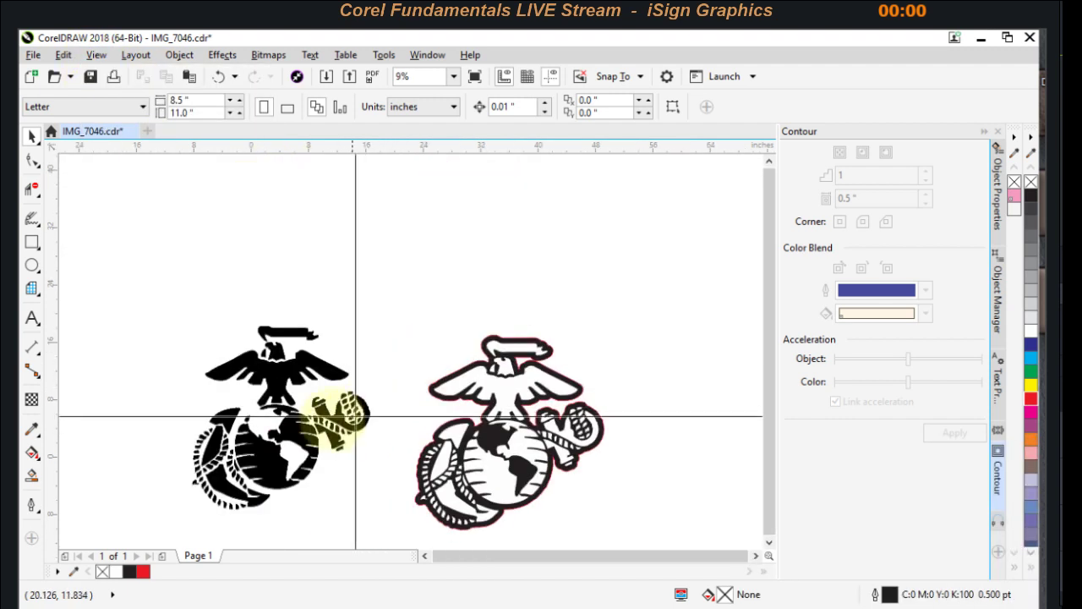
scroll(285, 358, "up", 3)
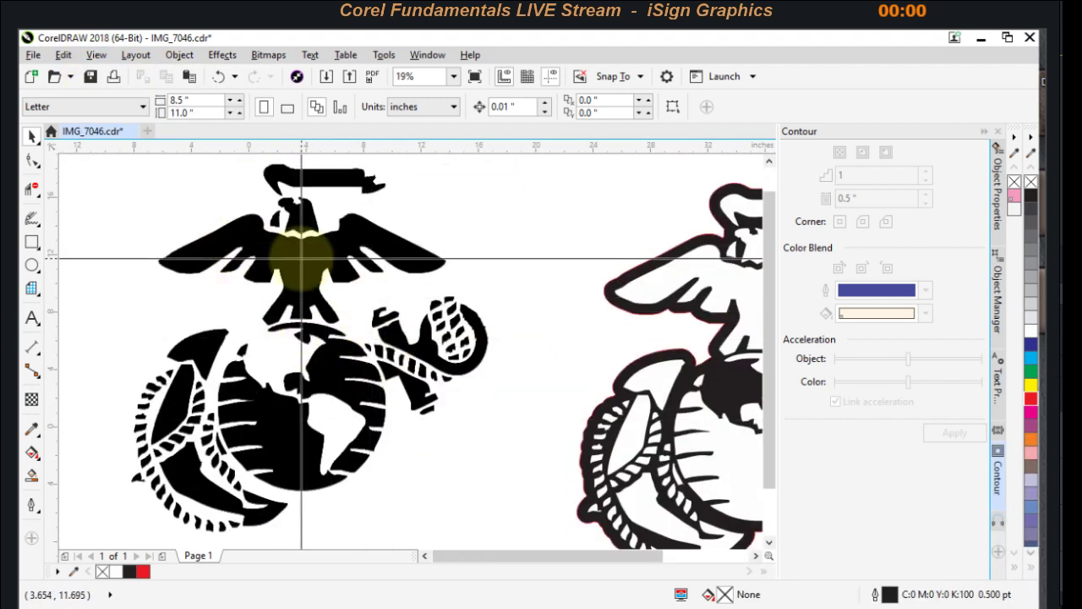
left_click(302, 257)
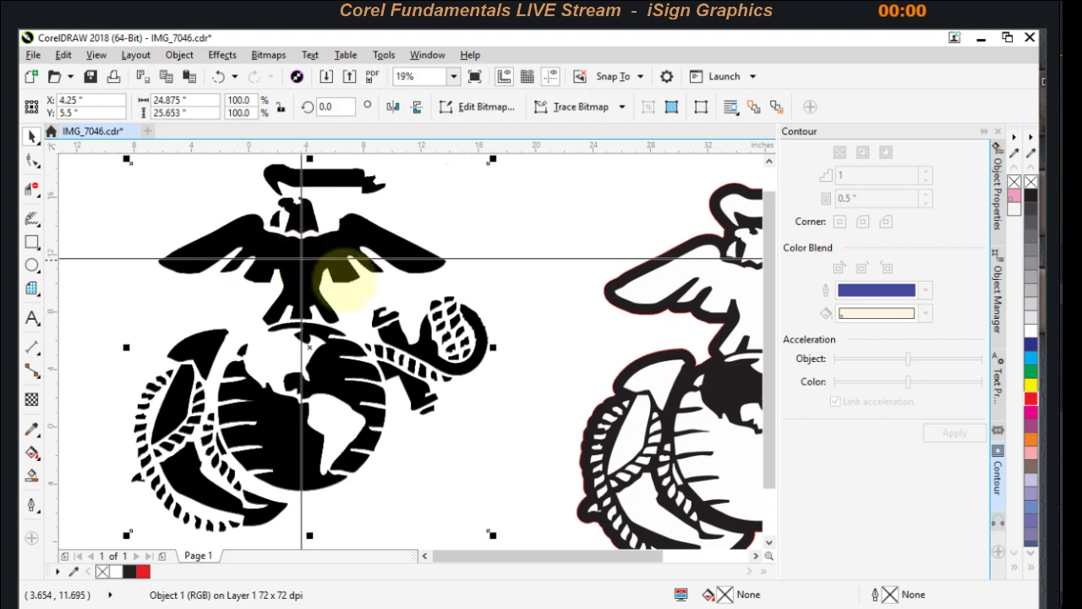
scroll(430, 307, "down", 2)
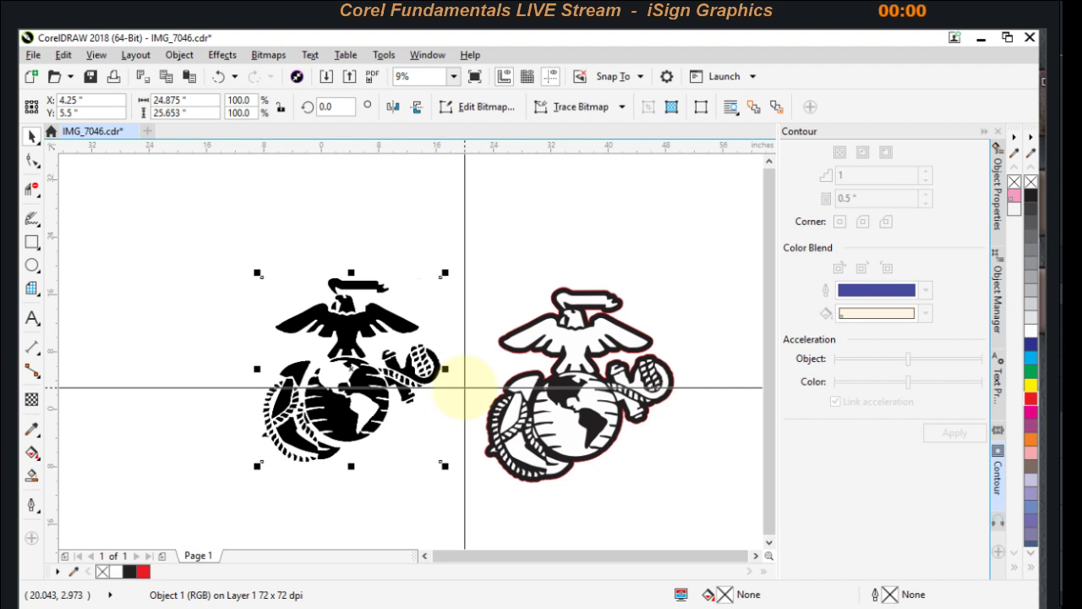
key("ctrl+a")
key("c")
key("e")
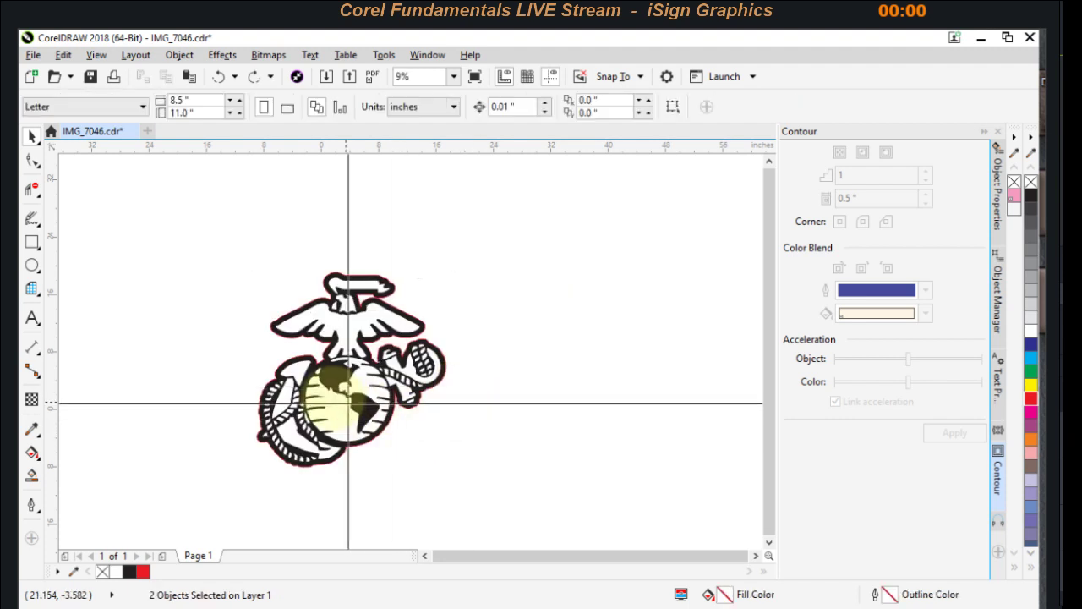
key("F5")
Step: Drag a copy of the emblem curve and its contour to the right
left_click(335, 373)
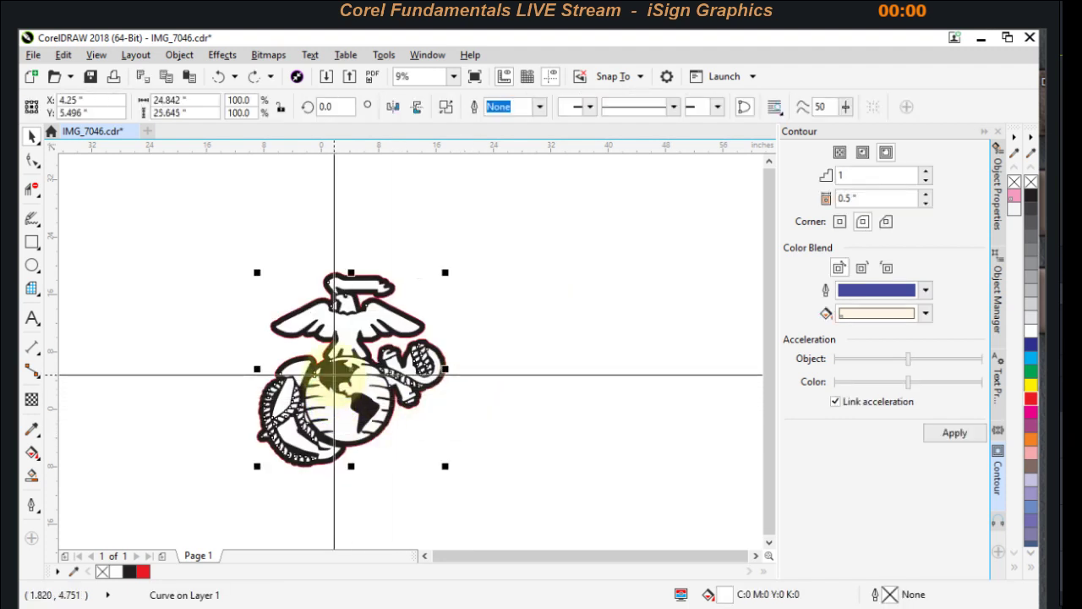
key("ctrl+a")
left_click_drag(334, 374, 576, 374)
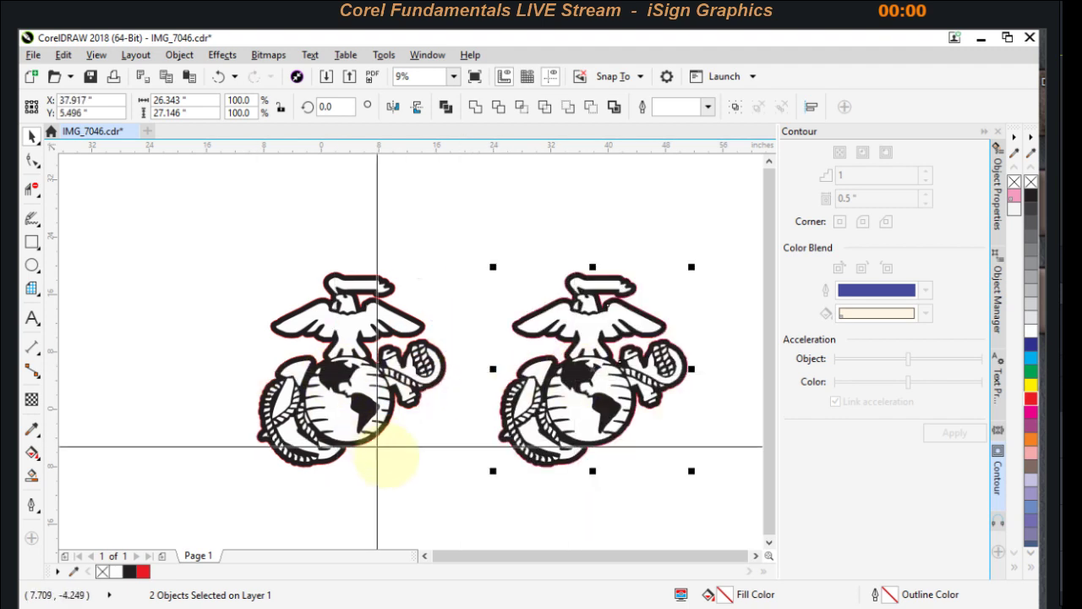
key("Escape")
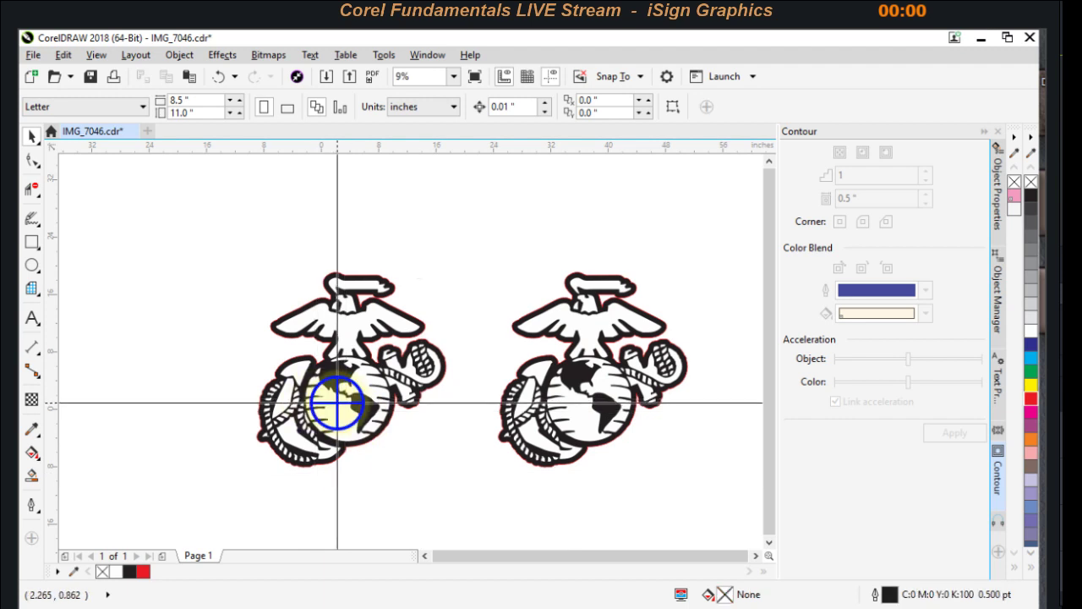
Step: Move the left emblem off its contour and remove the contour's fill, leaving a red hairline
left_click(337, 403)
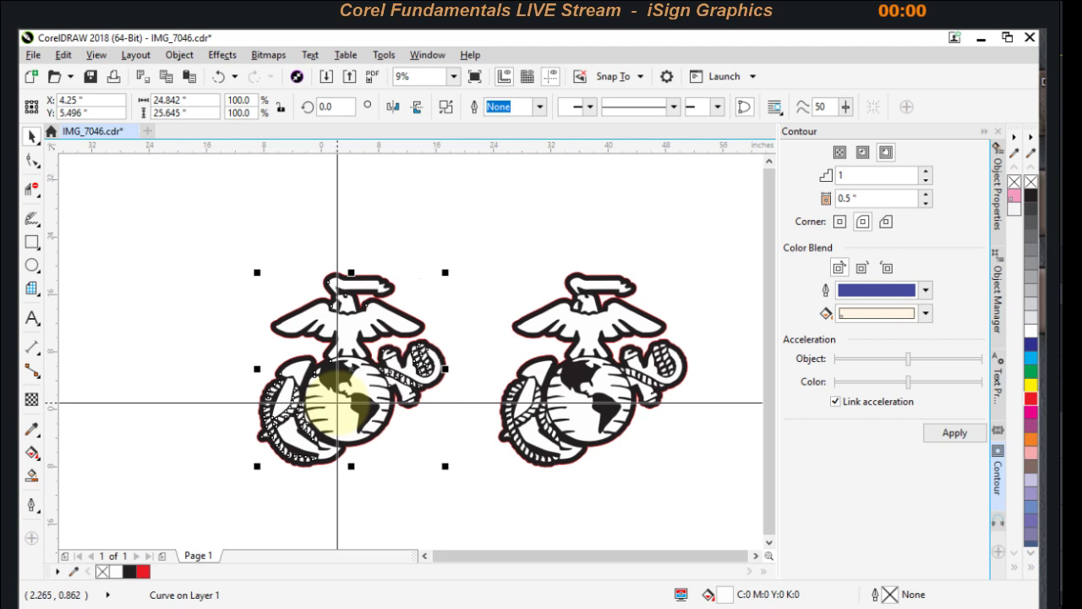
scroll(337, 403, "up", 2)
left_click_drag(411, 351, 338, 383)
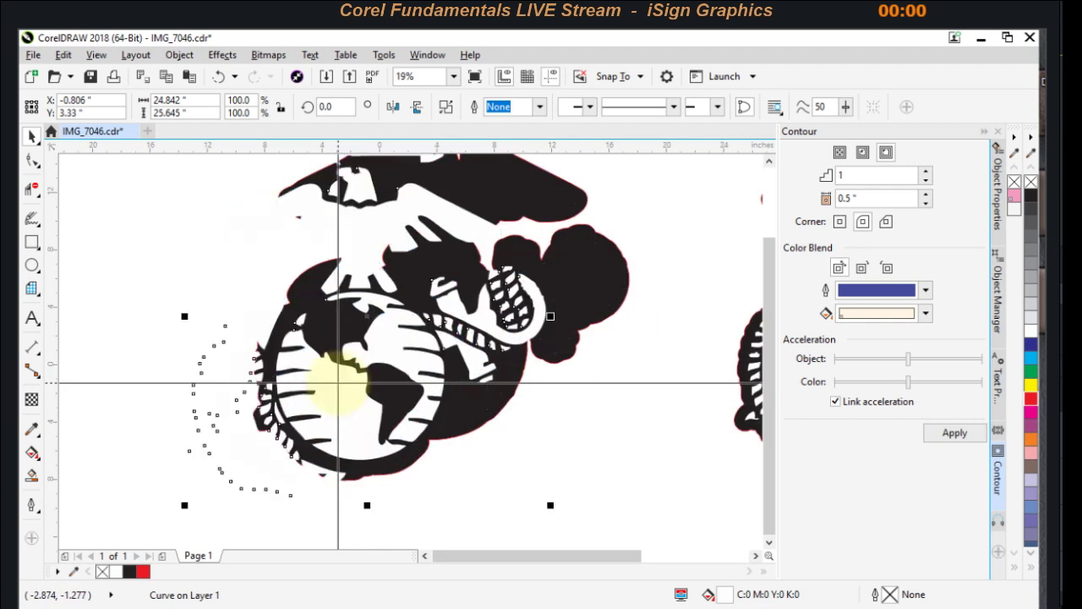
left_click(338, 383)
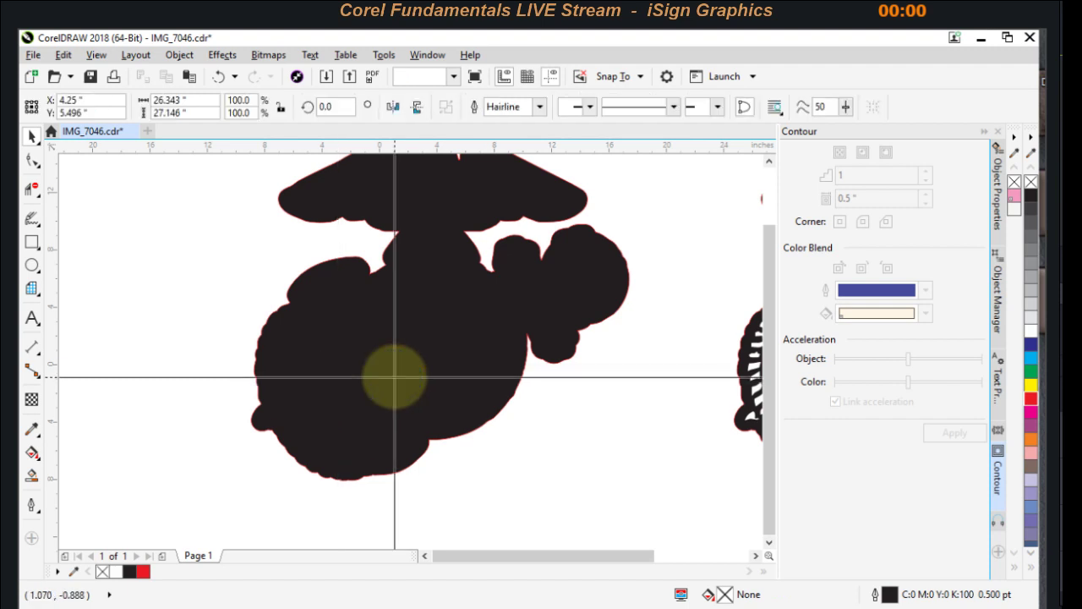
left_click(1013, 183)
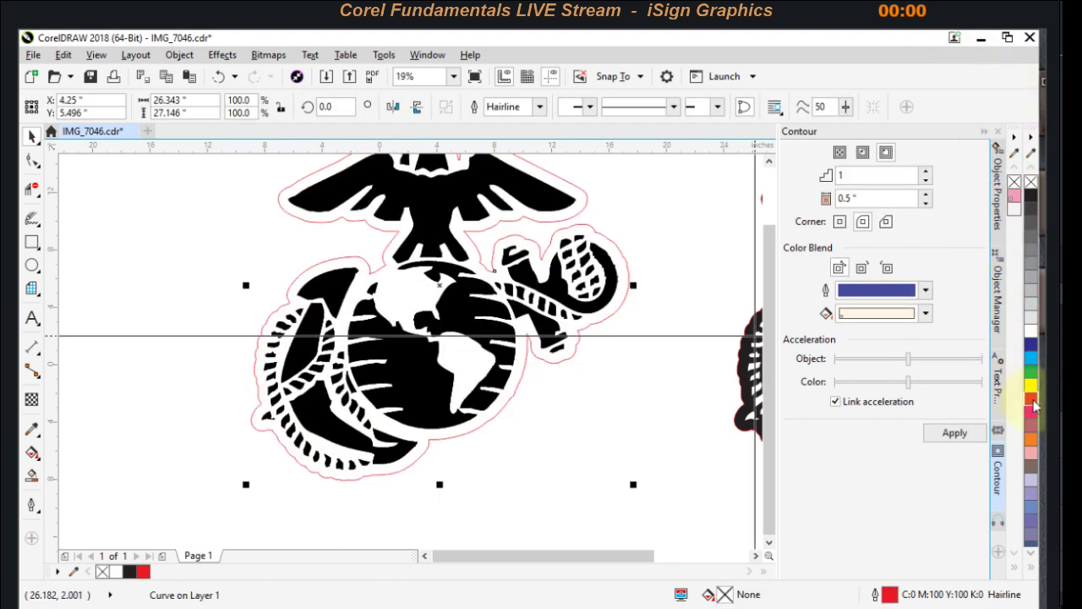
Step: Open the black emblem bitmap for editing in Corel PHOTO-PAINT
scroll(469, 311, "up", 1)
scroll(461, 305, "down", 1)
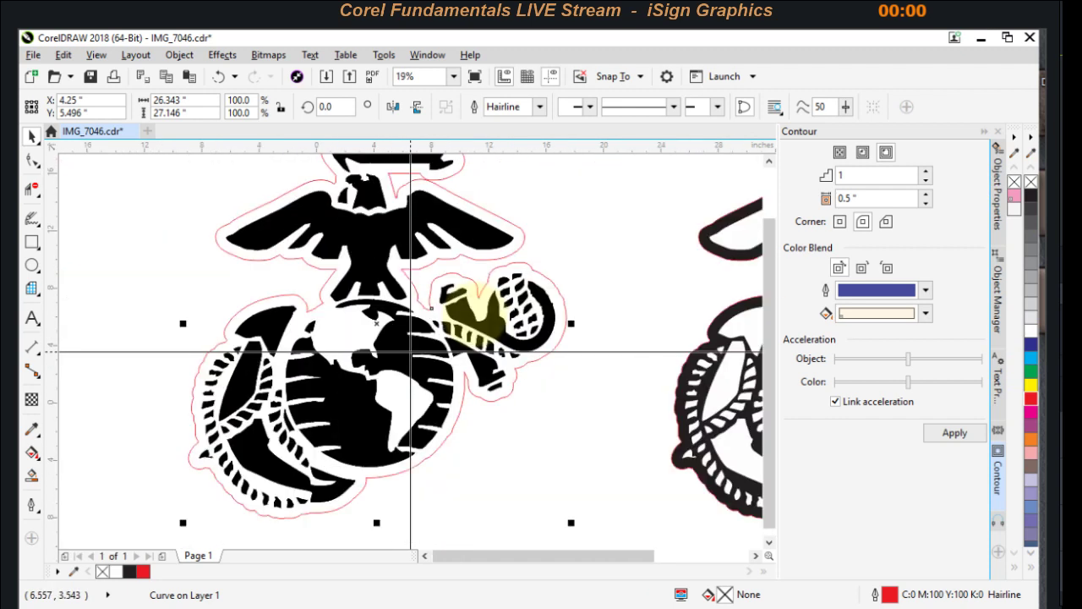
left_click(403, 344)
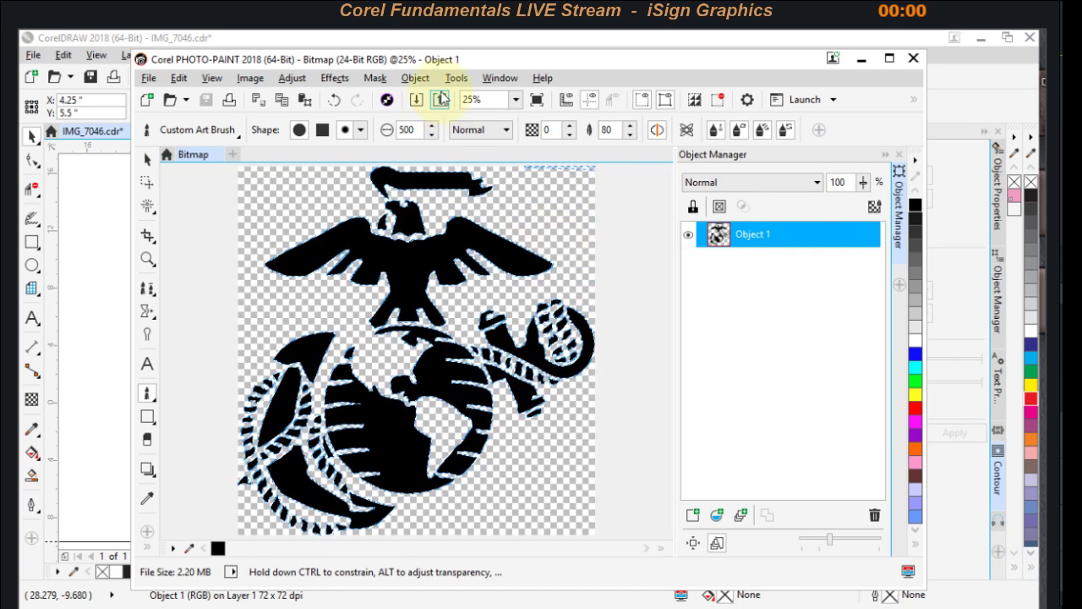
Step: Use Adjust > Replace Colors to swap the bitmap's black for a pale colour, then return to CorelDRAW
left_click(292, 78)
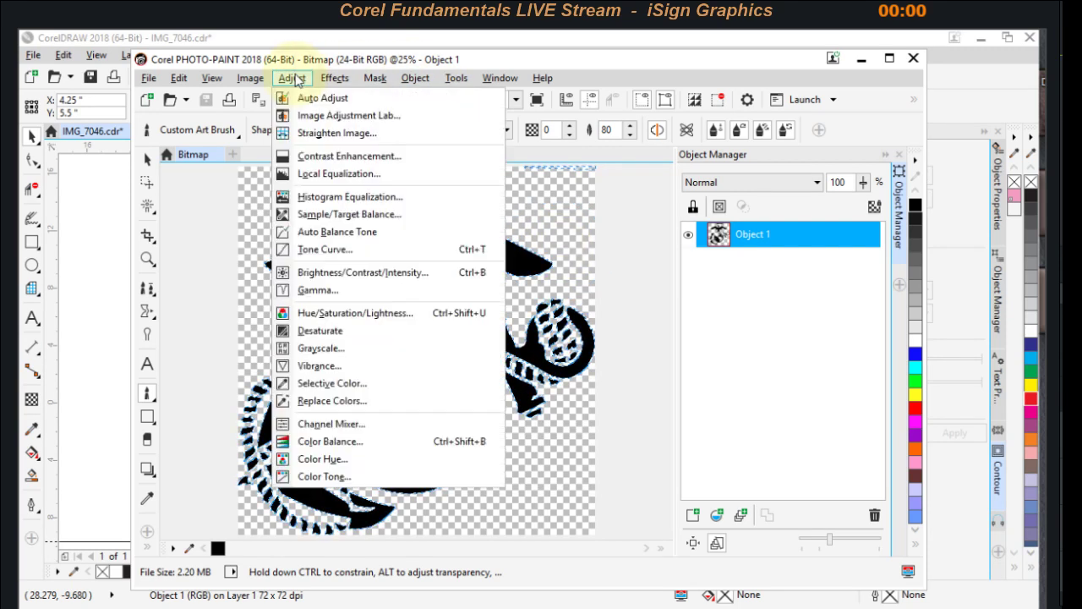
left_click(334, 401)
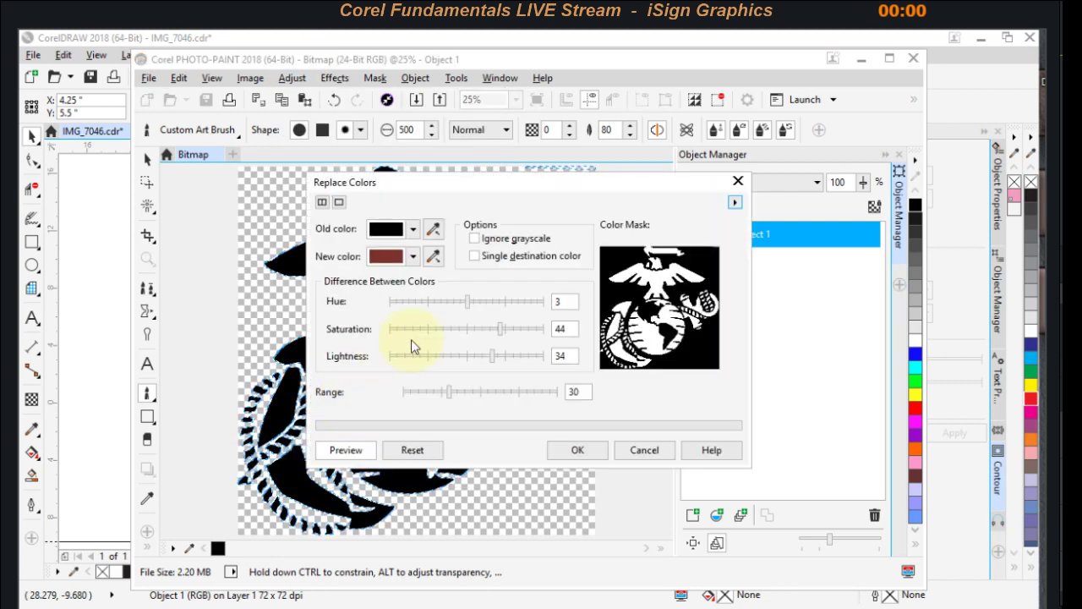
key("Return")
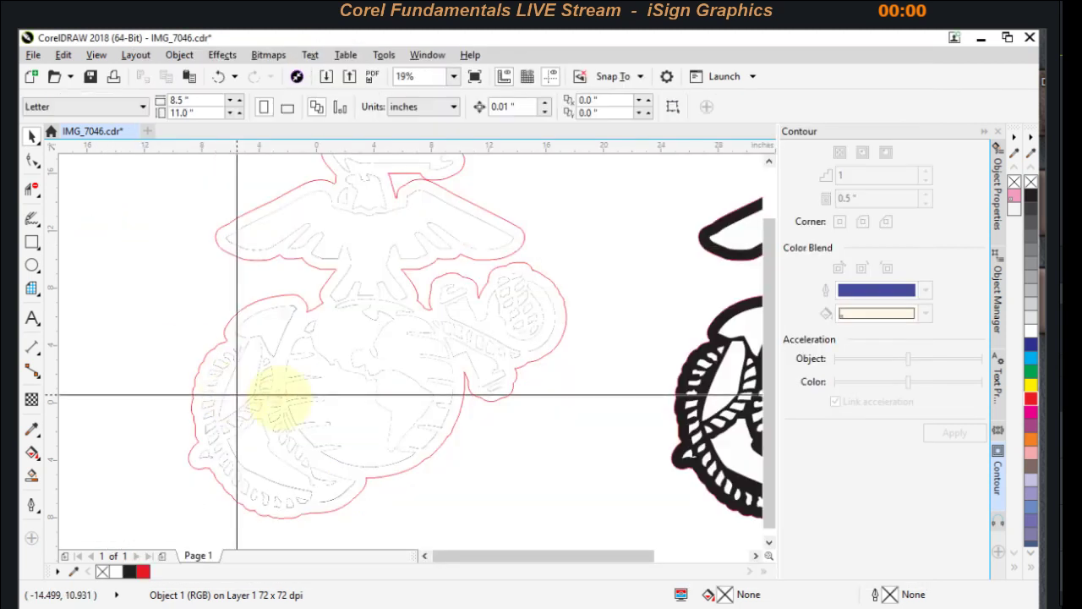
Step: Try shifting the emblem bitmap down-right, undo the move, and clear the selection
scroll(437, 387, "up", 5)
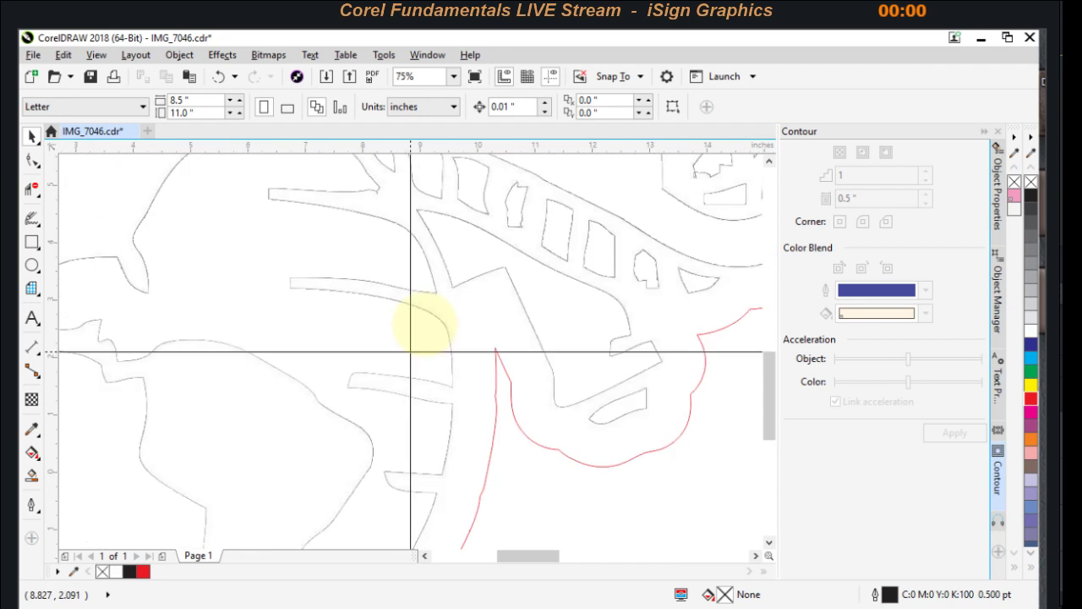
scroll(411, 351, "down", 3)
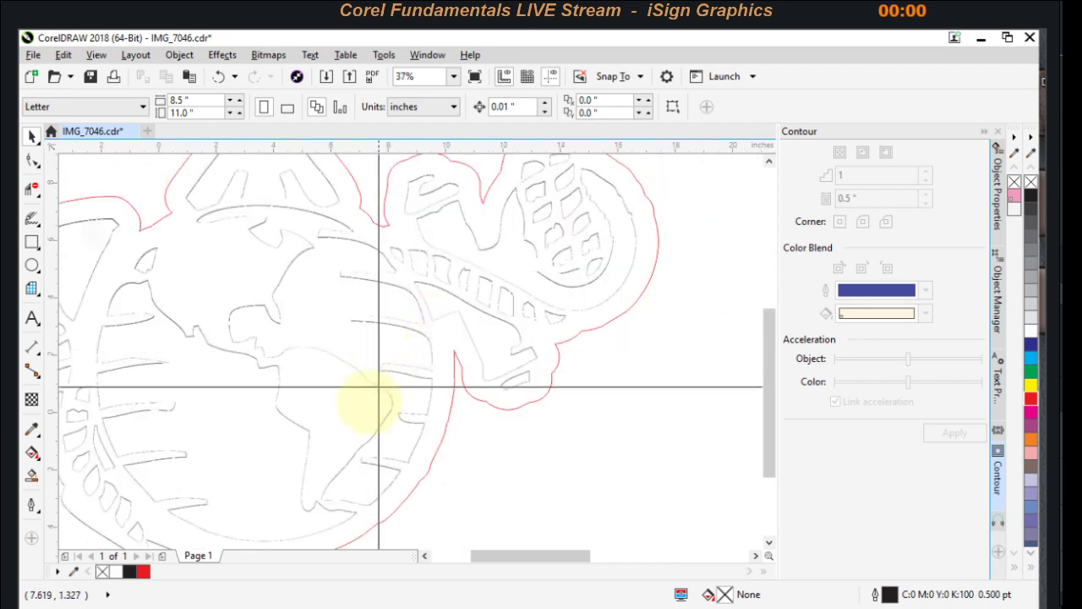
left_click(427, 391)
left_click_drag(427, 391, 465, 453)
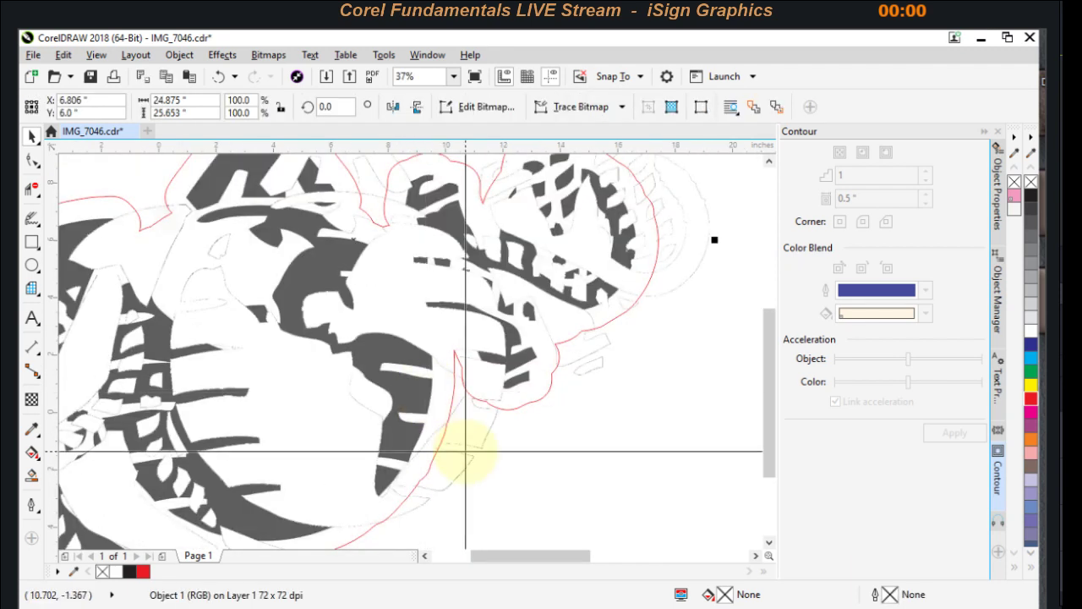
key("ctrl+z")
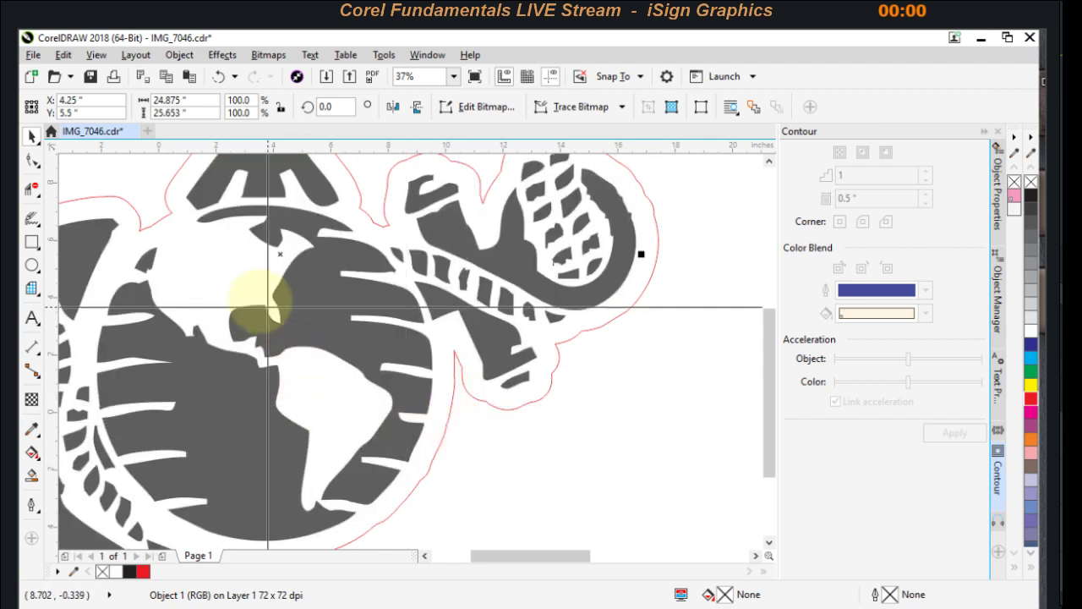
left_click(300, 302)
scroll(299, 303, "down", 2)
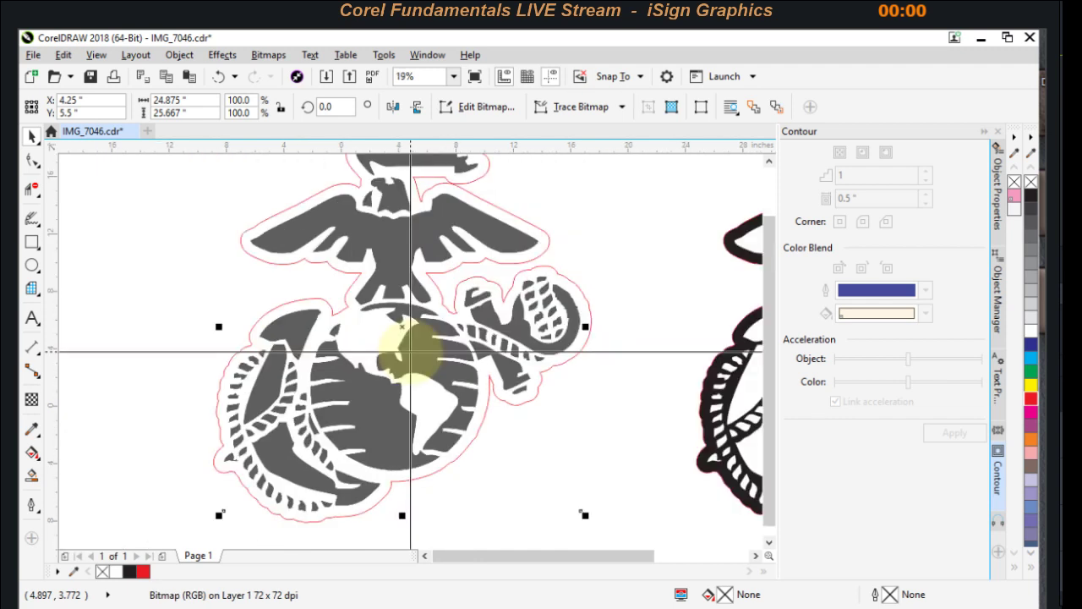
key("Delete")
Step: Drag the red contour outline far to the left, away from the emblem bitmap
left_click(410, 353)
scroll(410, 354, "down", 1)
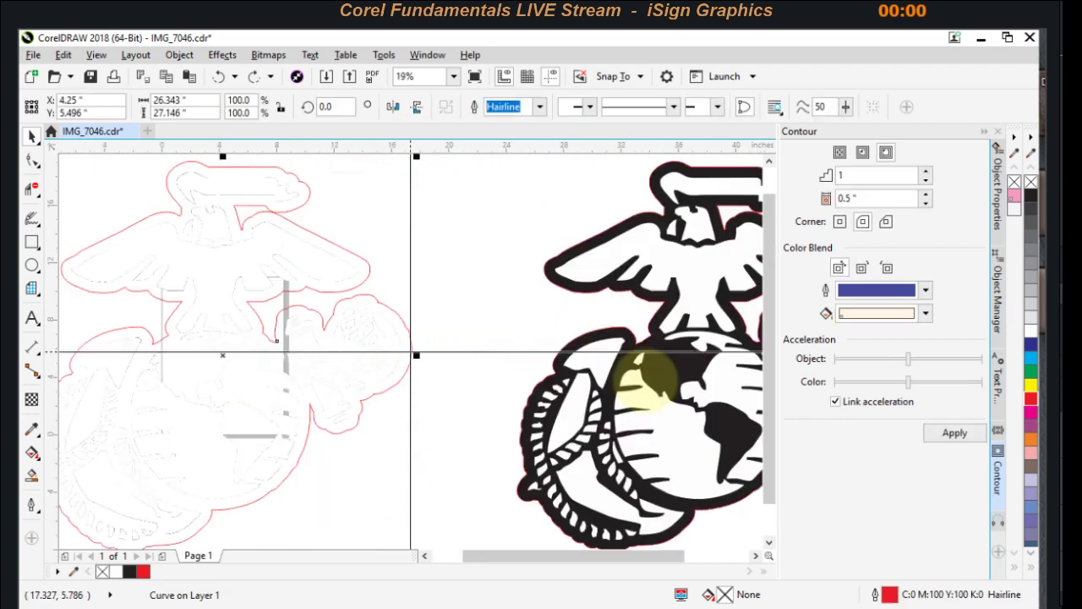
scroll(302, 364, "up", 1)
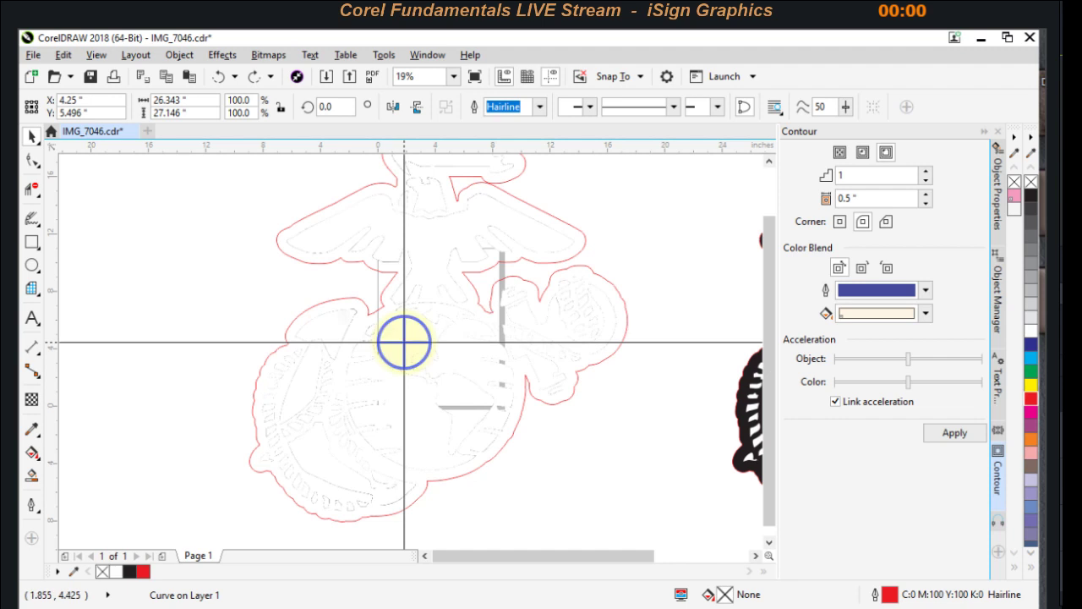
left_click(405, 342)
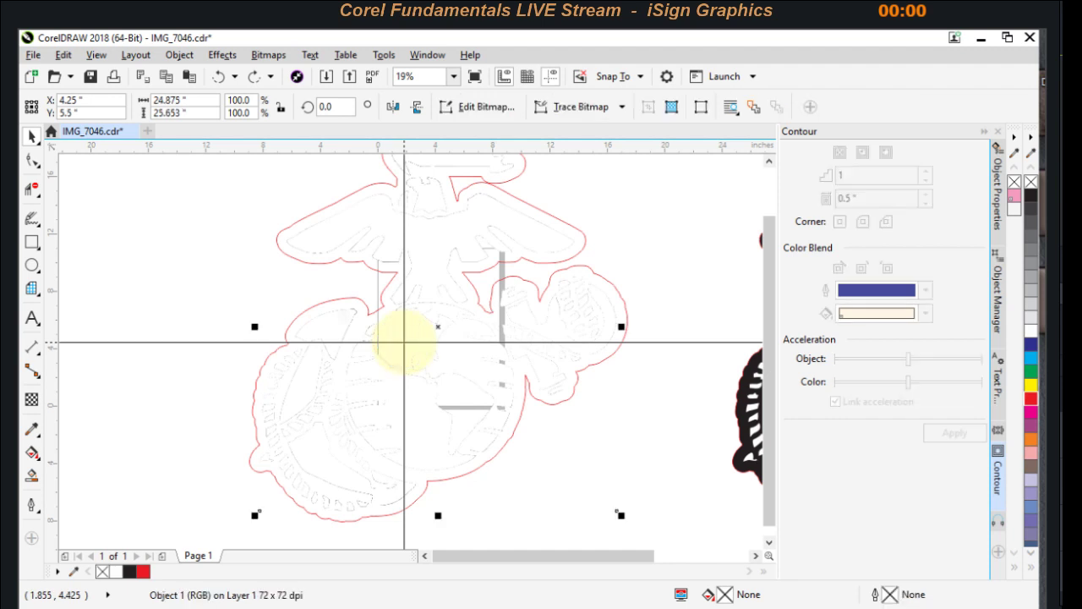
left_click(321, 302)
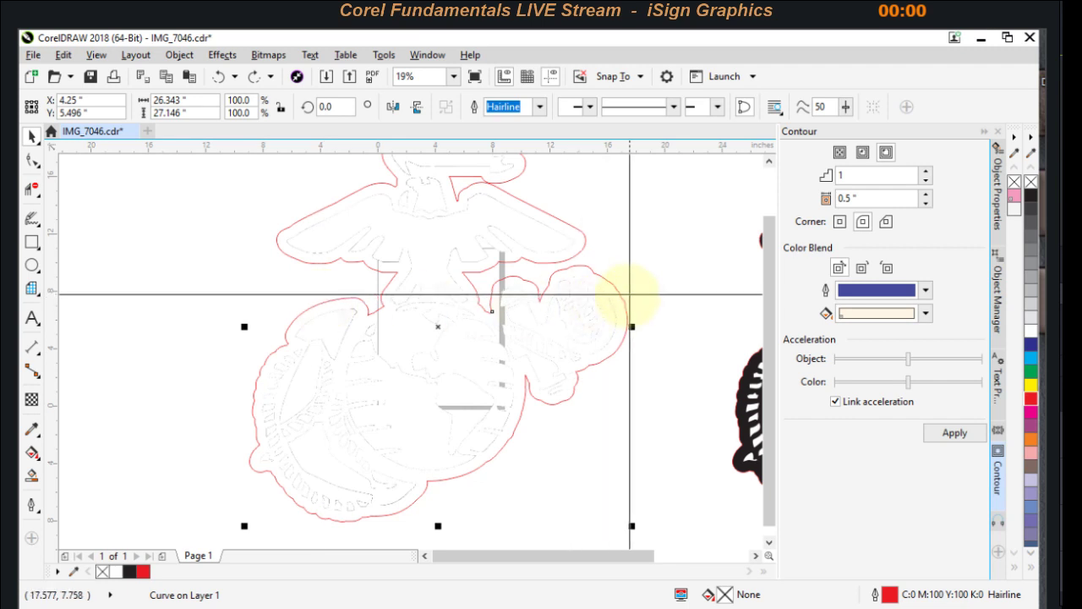
left_click_drag(626, 302, 207, 318)
Step: Fill the contour shape solid black and send it behind the emblem artwork
scroll(389, 318, "down", 2)
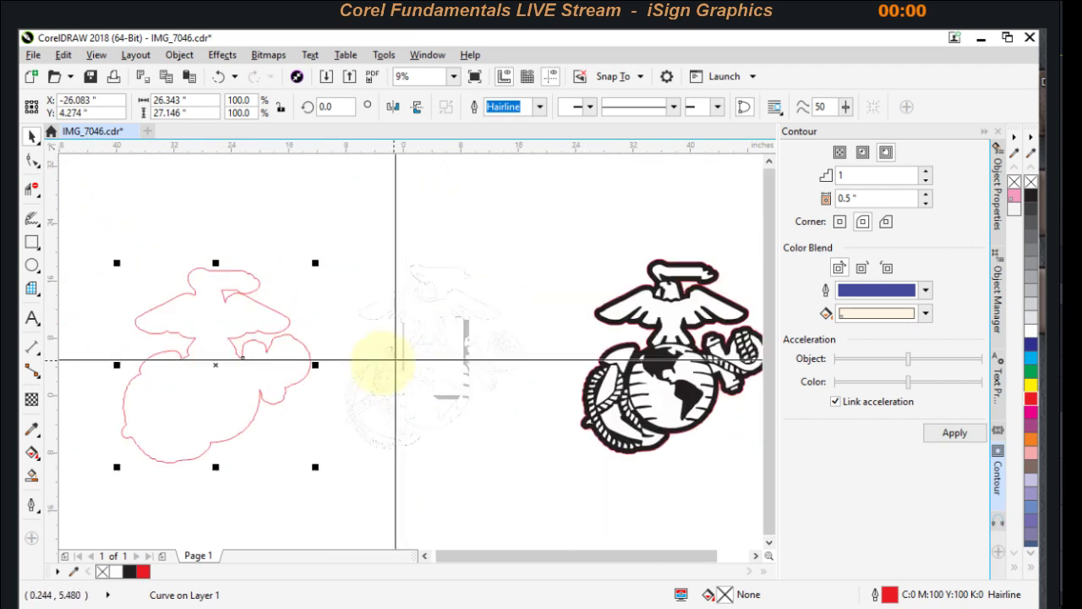
left_click(234, 362)
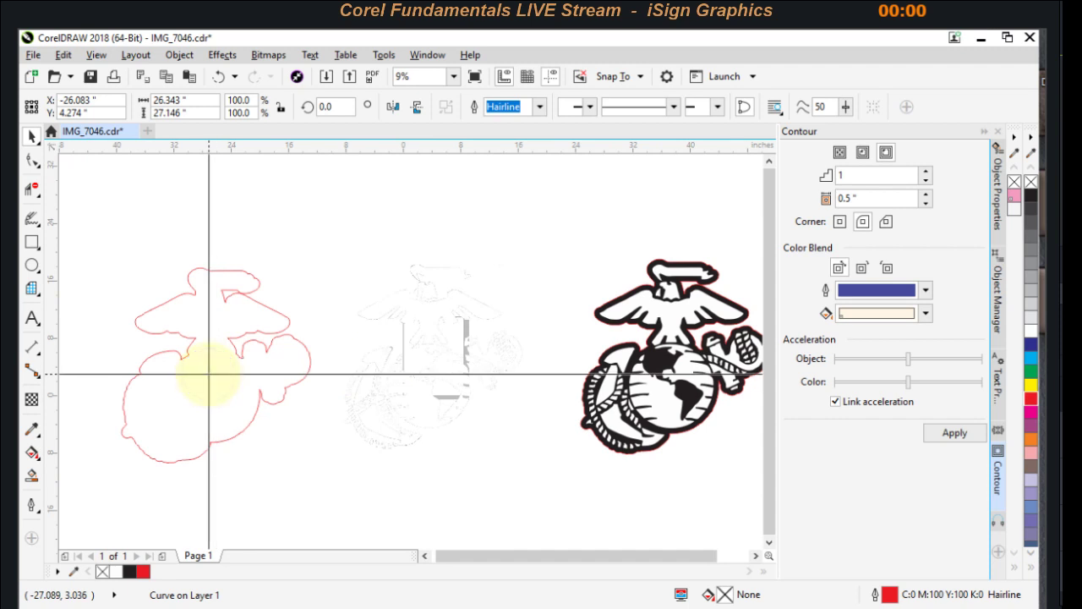
left_click(311, 350)
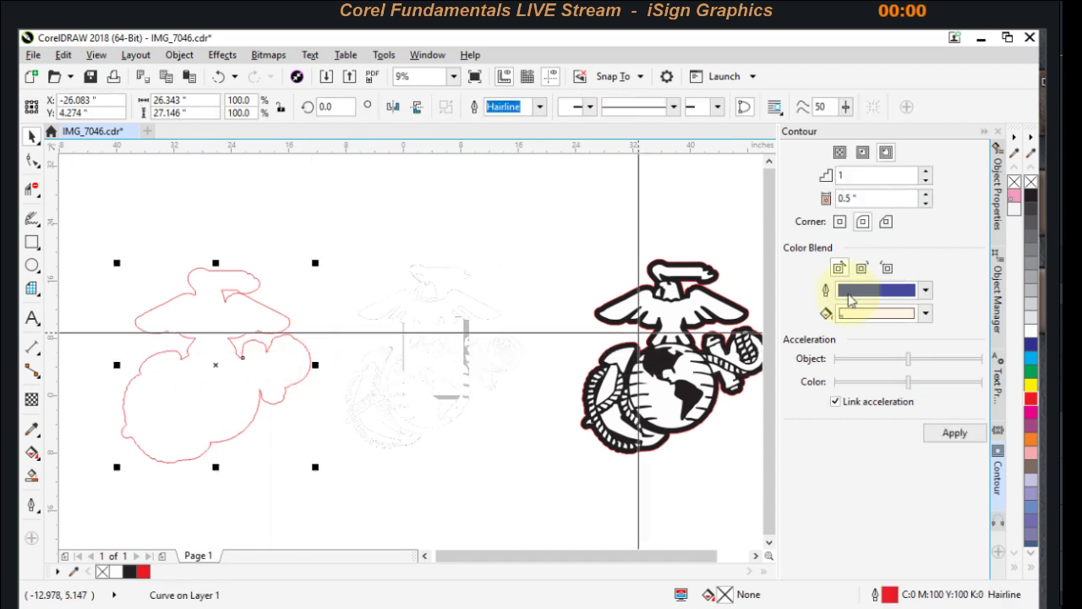
left_click(1030, 196)
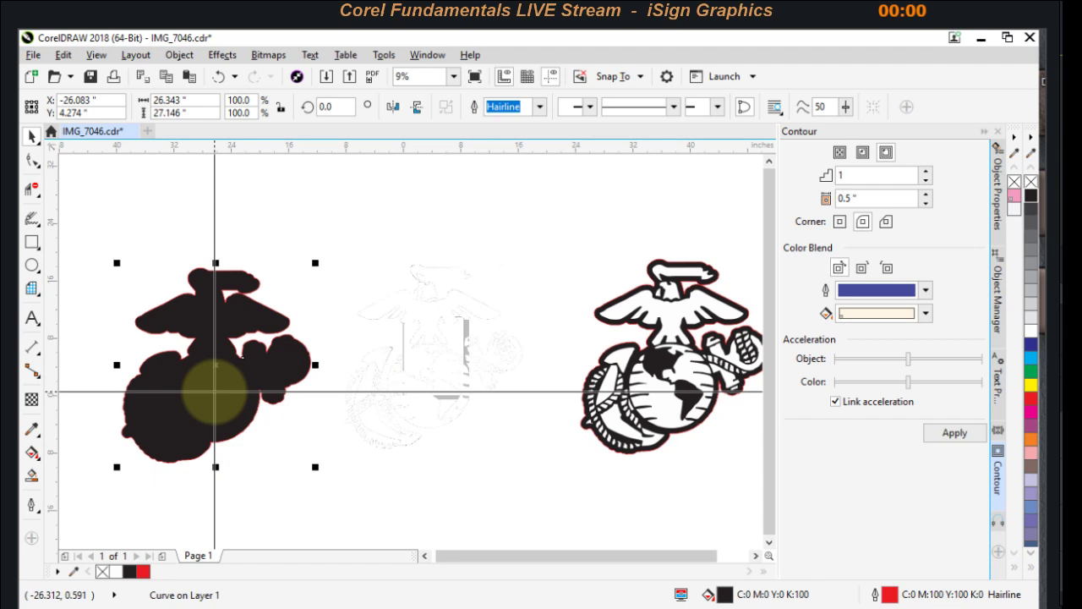
key("ctrl+z")
key("ctrl+z")
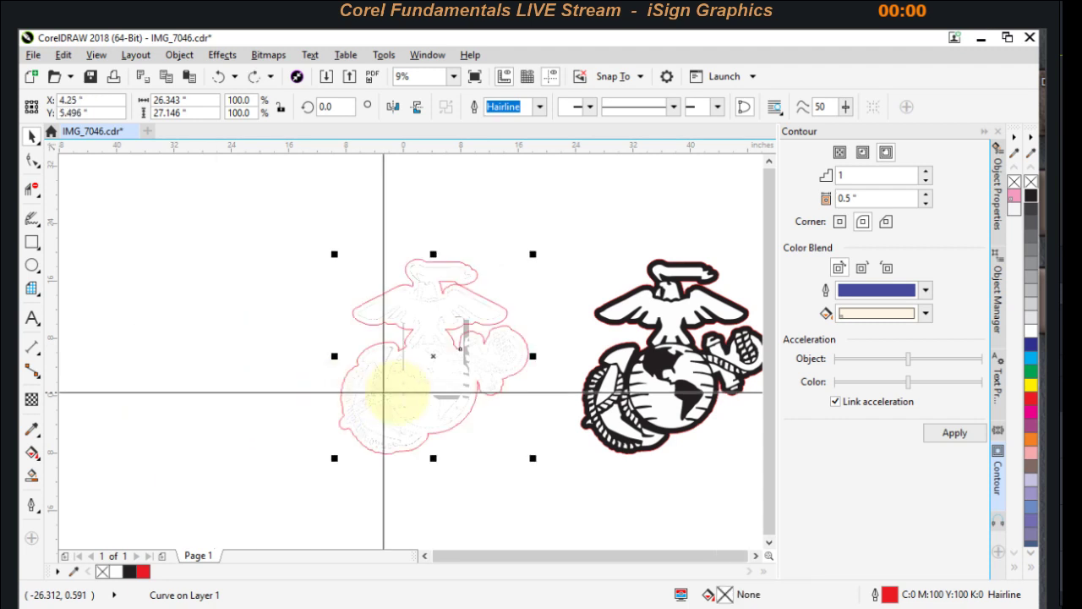
left_click(485, 391)
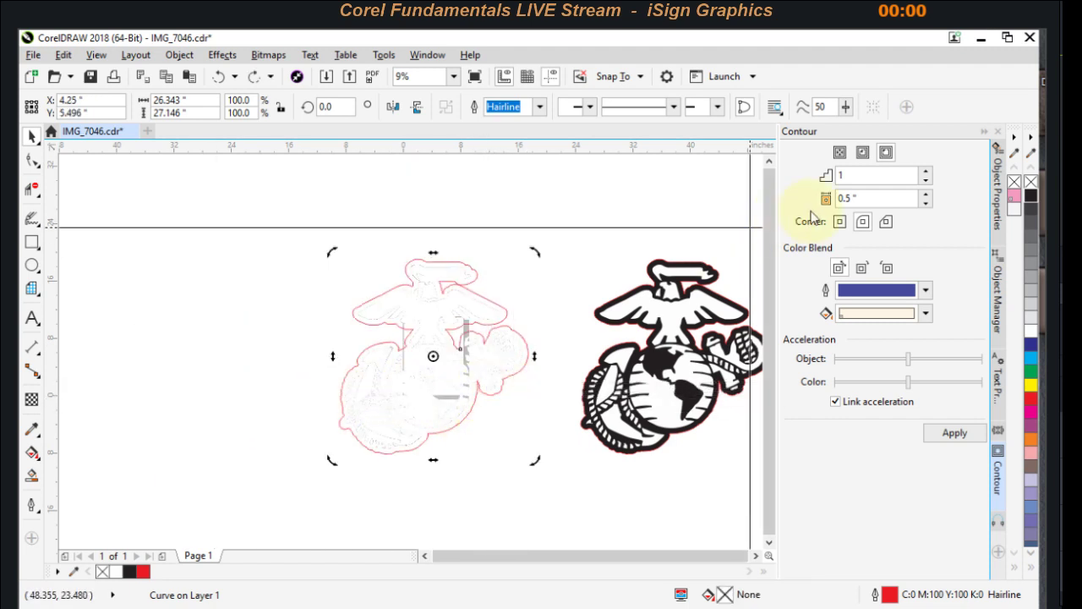
left_click(1033, 197)
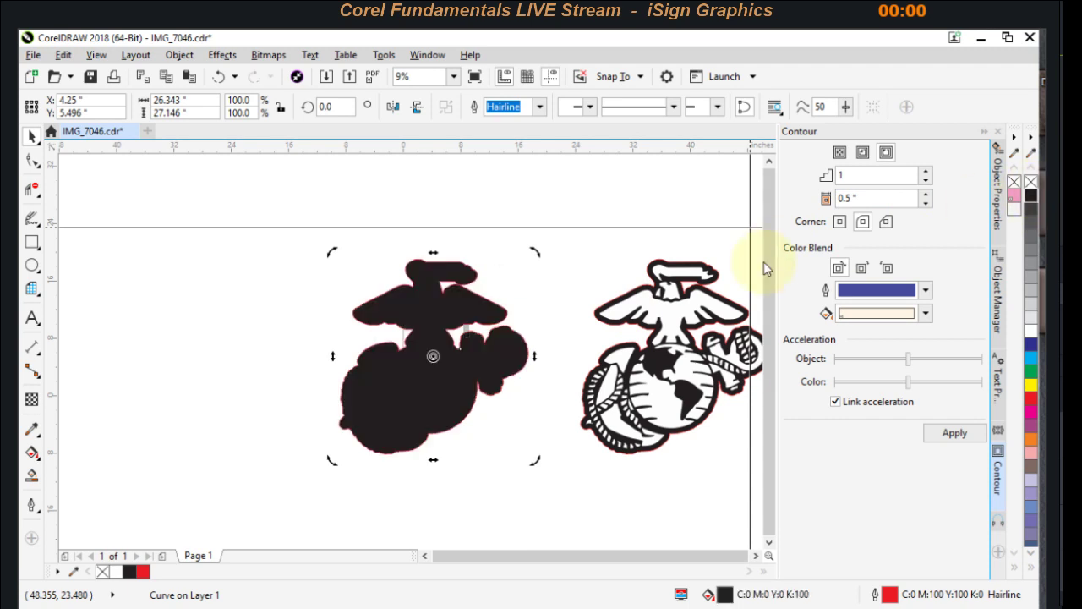
key("ctrl+z")
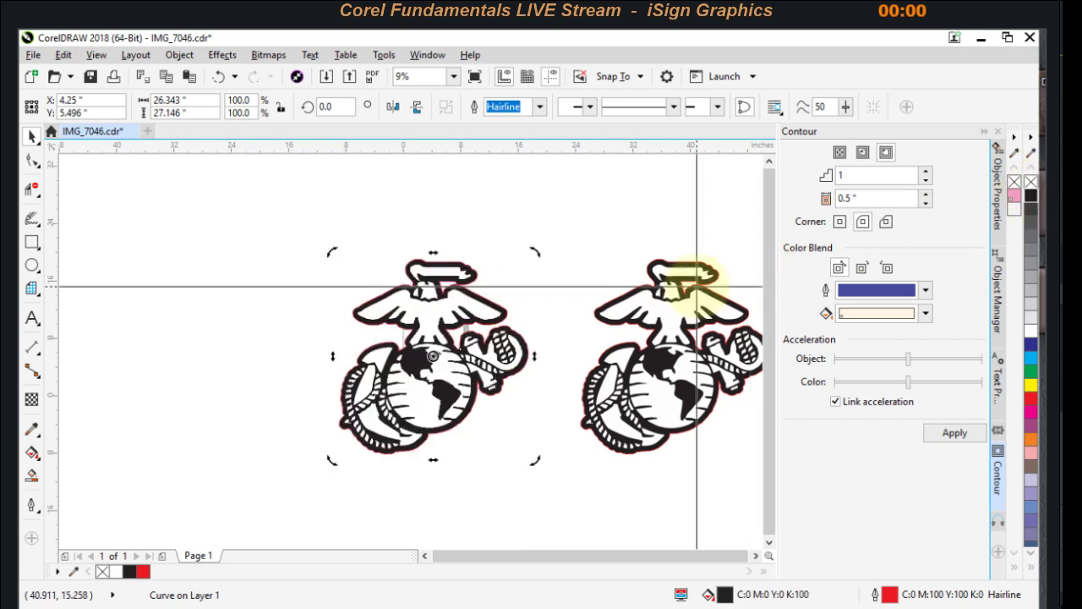
scroll(406, 355, "up", 2)
scroll(519, 290, "down", 2)
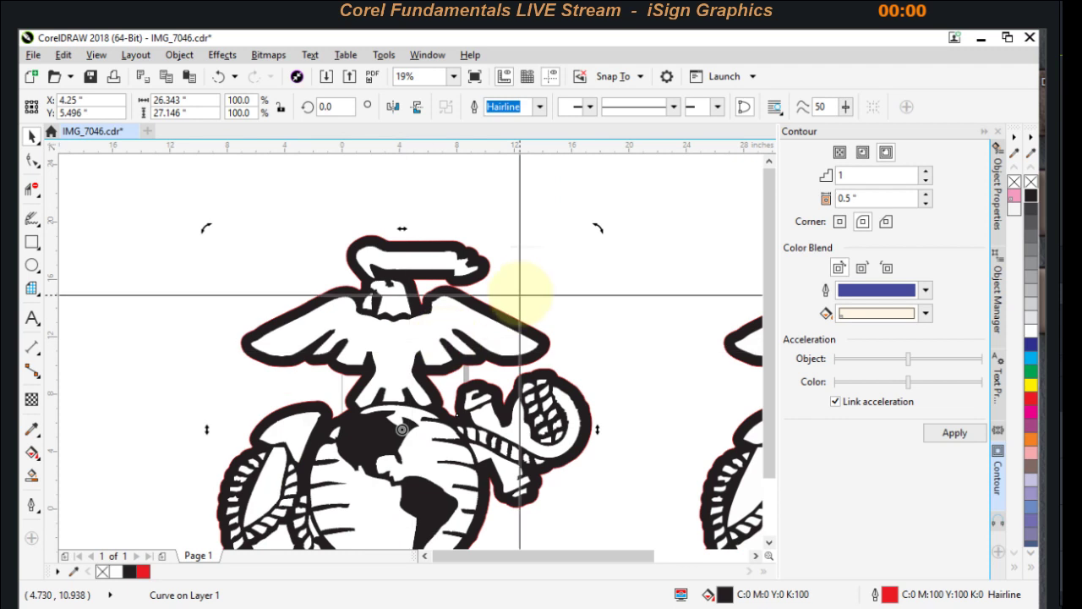
Step: Check the black backing by dragging the emblem aside and undoing, then reselect the emblem
left_click(242, 243)
left_click(346, 372)
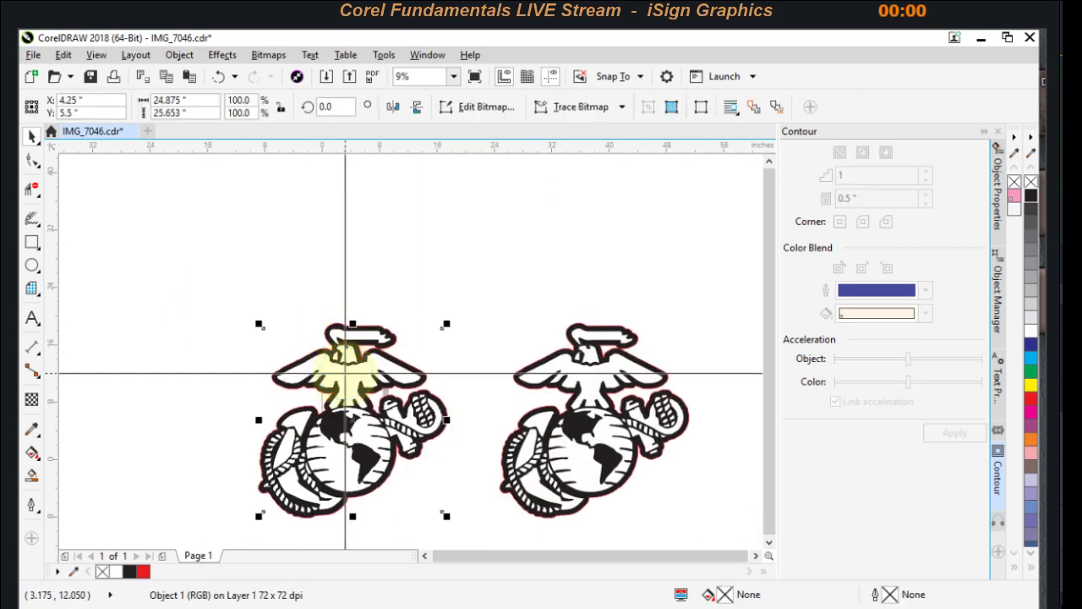
scroll(302, 363, "up", 3)
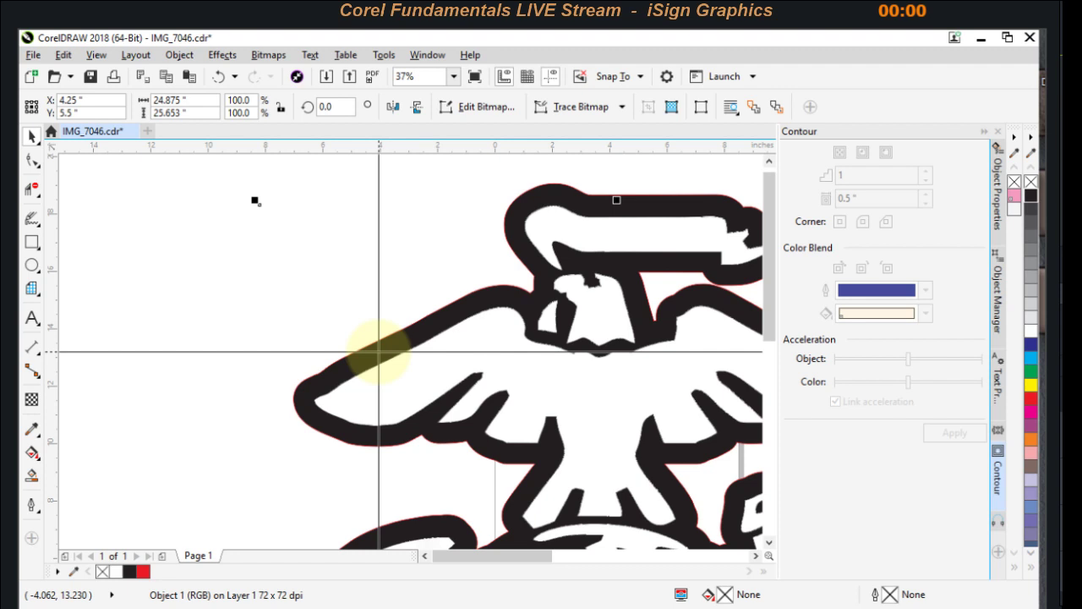
key("Escape")
scroll(374, 350, "down", 3)
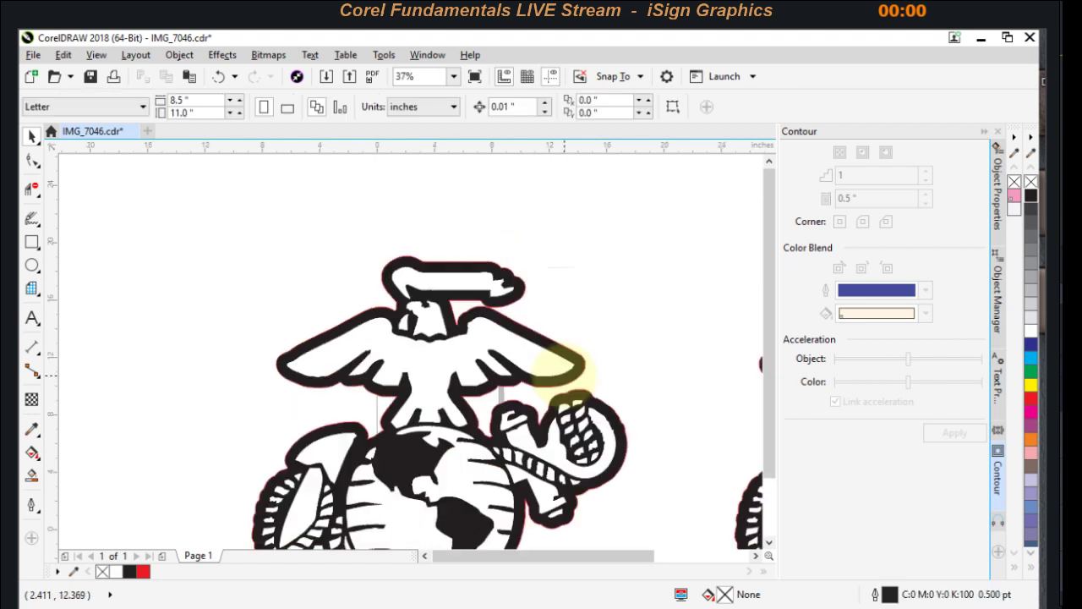
left_click_drag(457, 345, 125, 334)
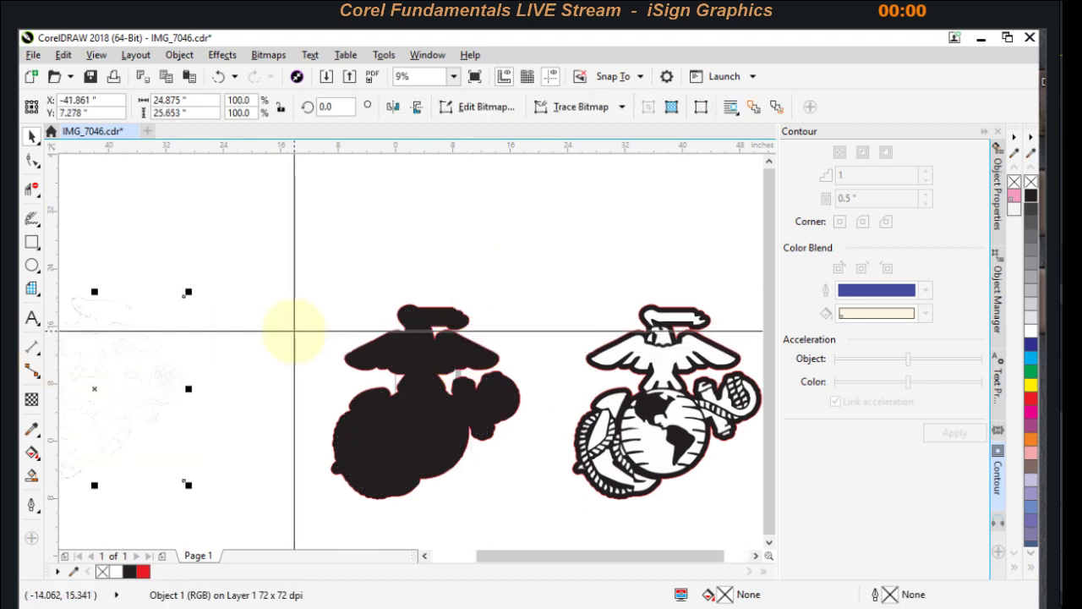
key("ctrl+z")
scroll(381, 362, "up", 2)
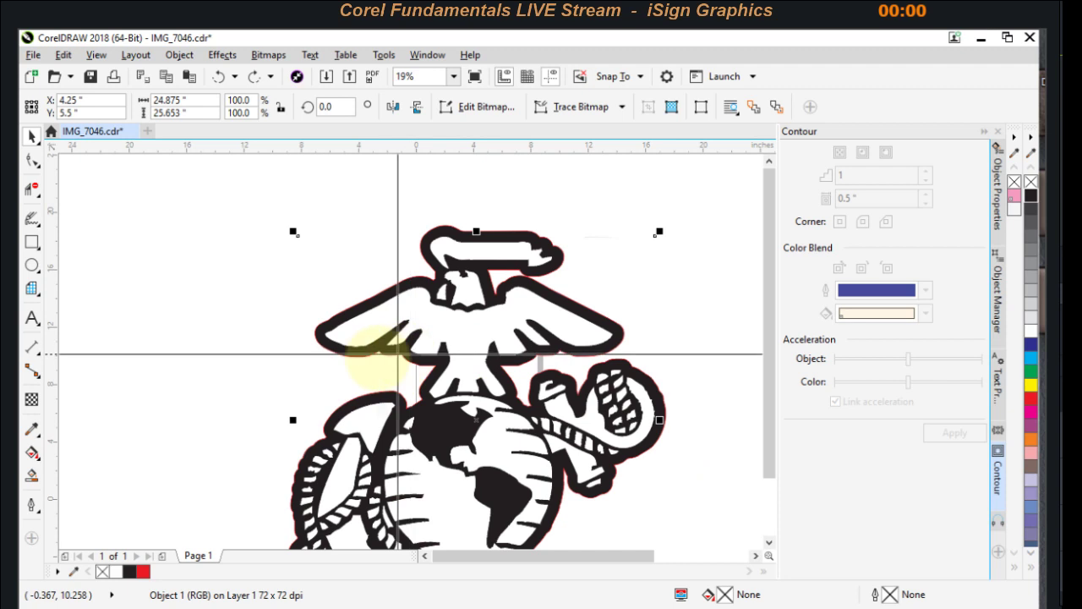
key("Escape")
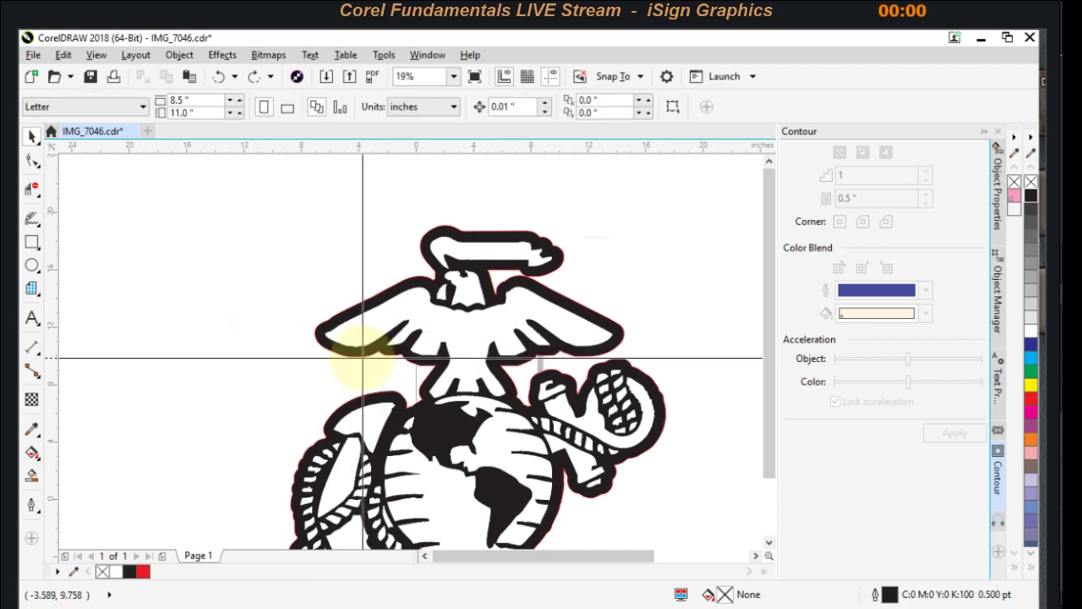
left_click(362, 354)
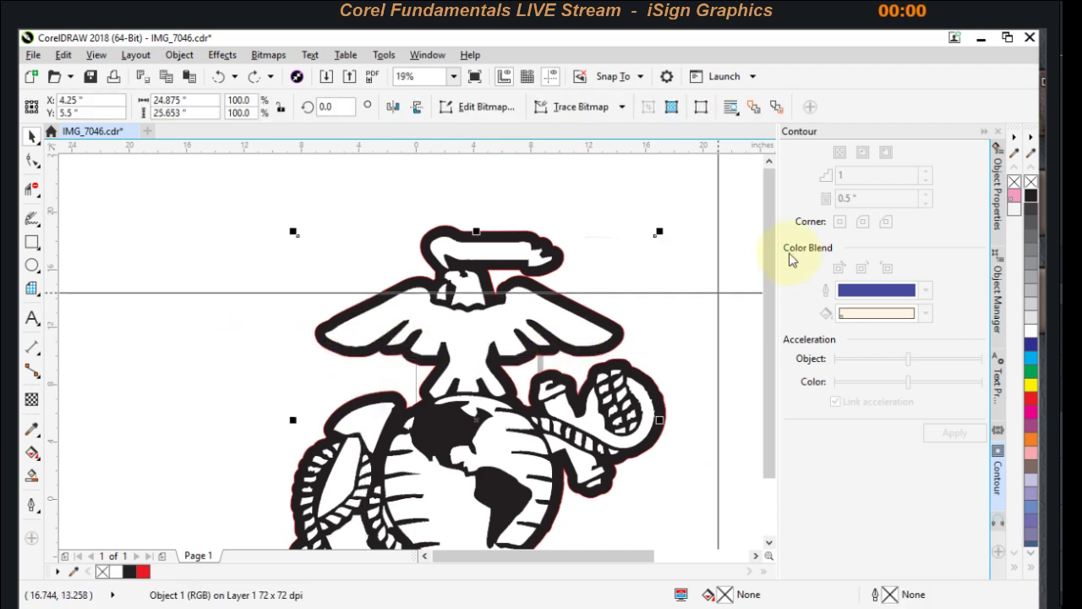
Step: In the Object Manager, select the Curve and Object 1 (RGB) rows and drag both left
left_click(1002, 305)
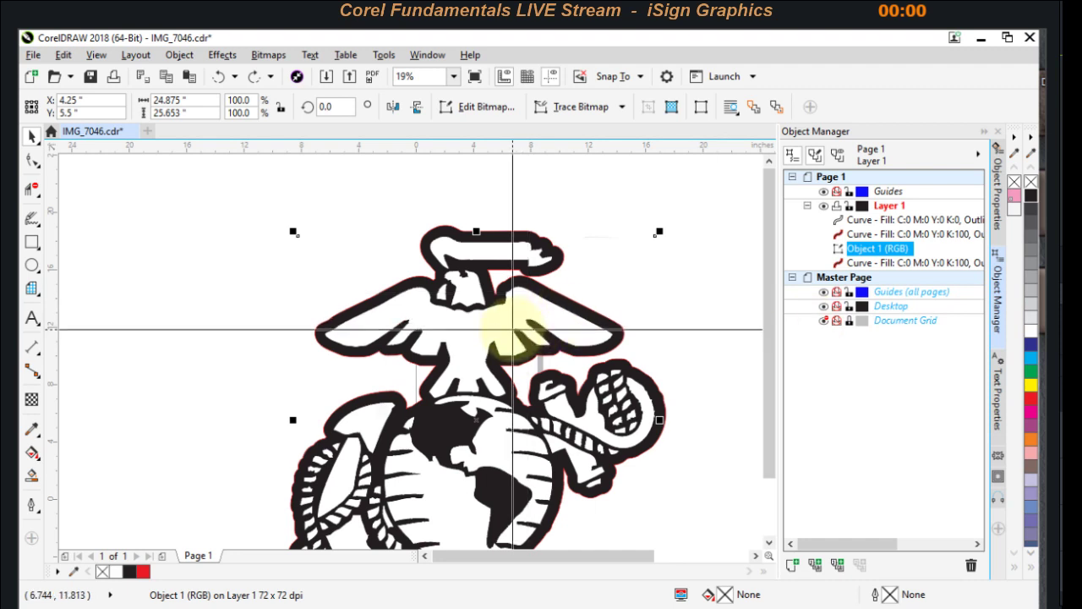
left_click(658, 310)
left_click(624, 330)
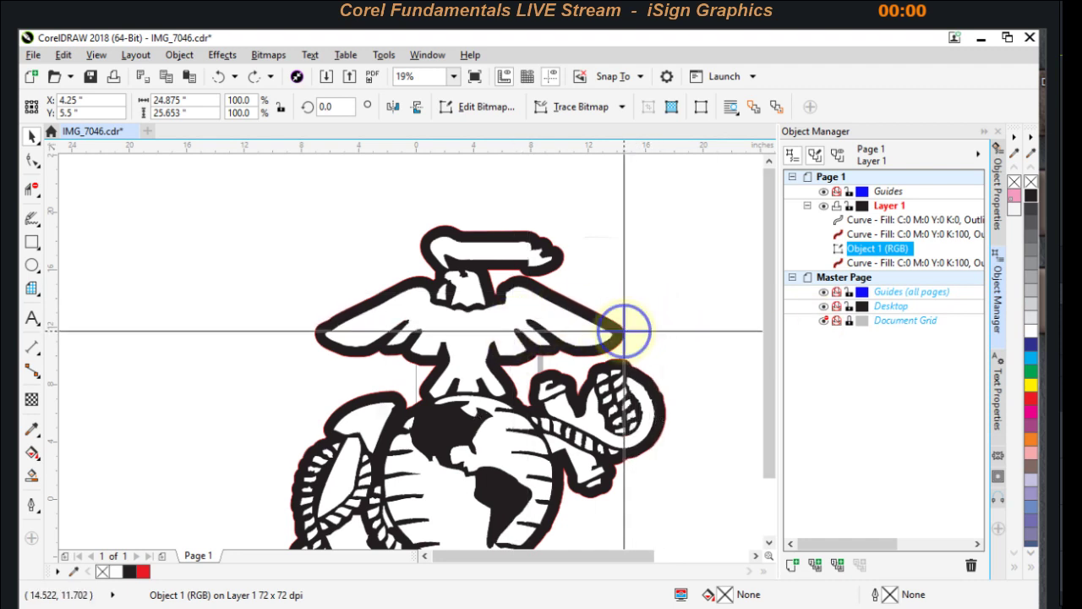
left_click(725, 302)
left_click(609, 322)
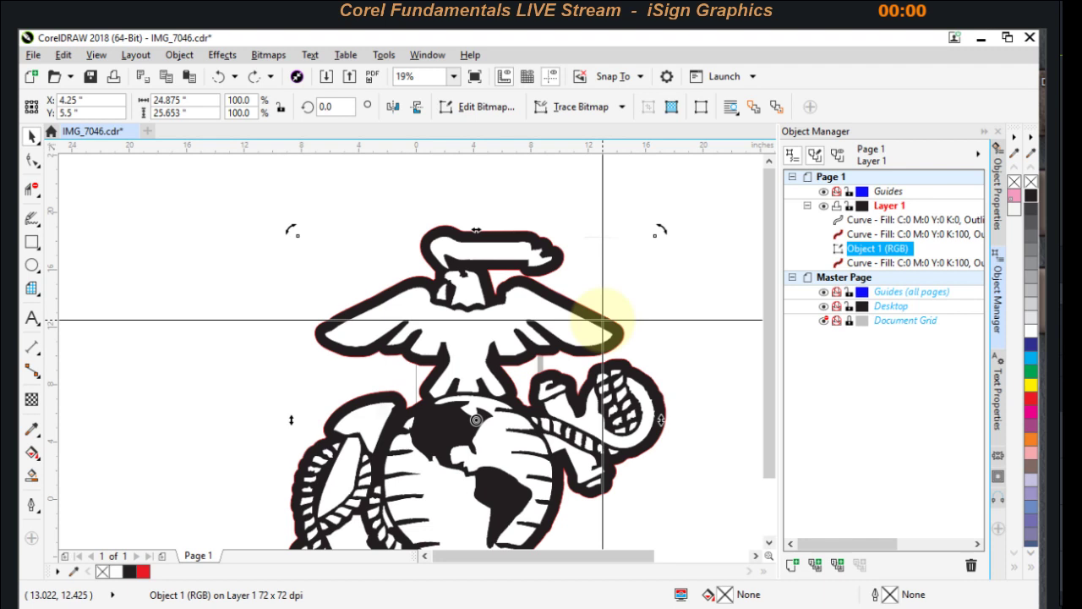
left_click(869, 264)
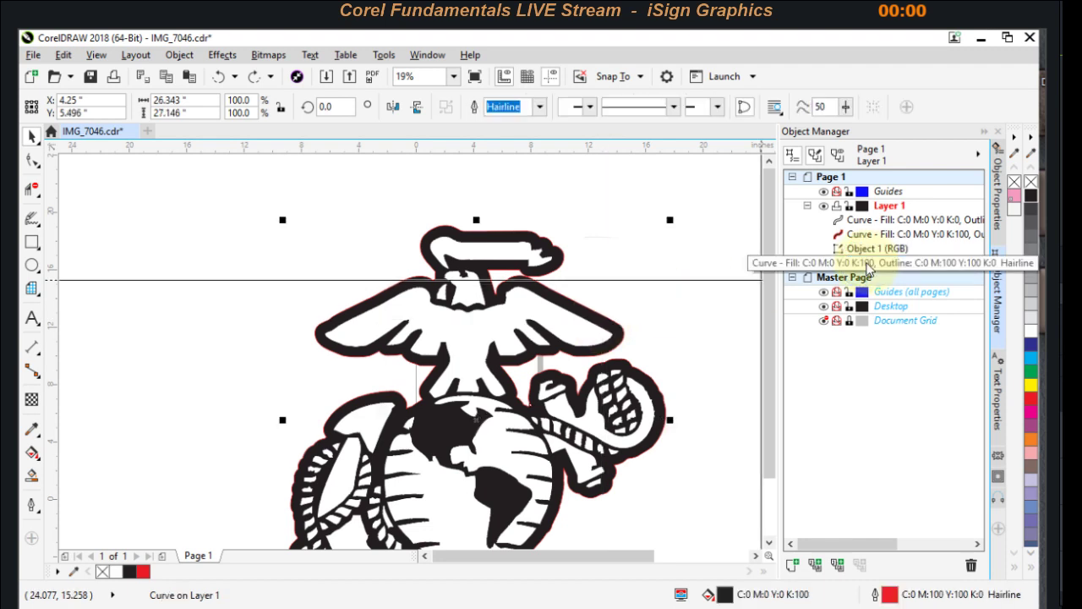
left_click(873, 247, "ctrl")
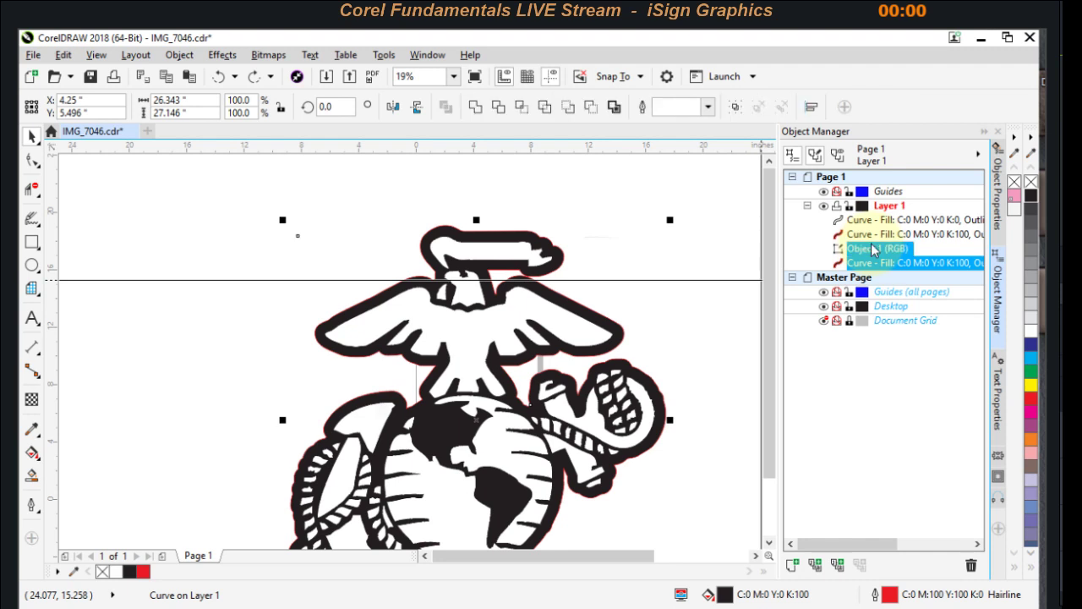
left_click_drag(520, 337, 273, 321)
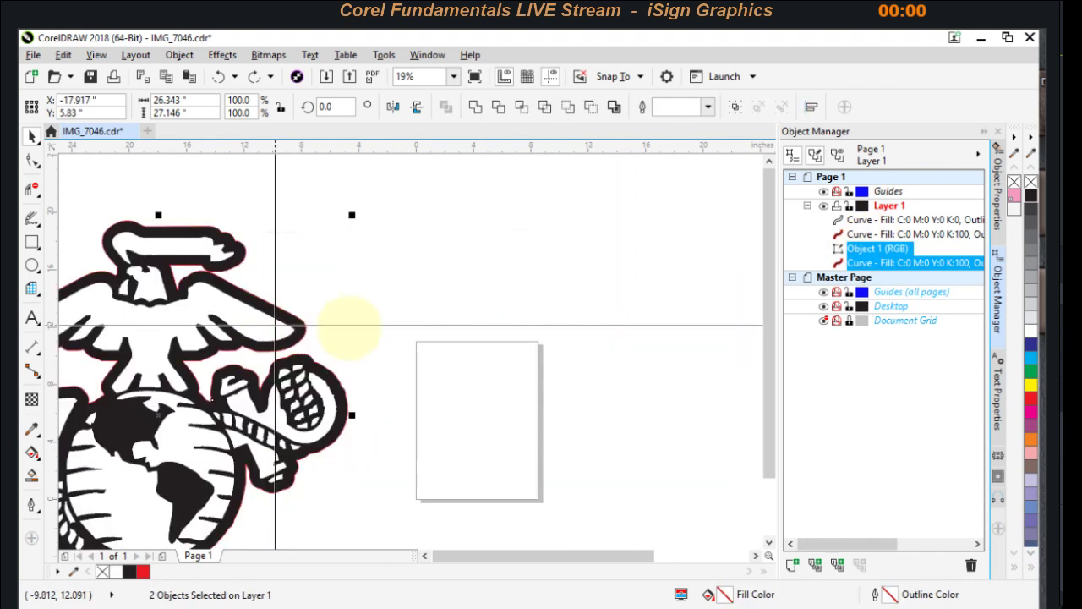
Step: Zoom to inspect the emblem, then duplicate the bitmap and its traced black curve in place
scroll(387, 367, "down", 2)
scroll(411, 358, "up", 3)
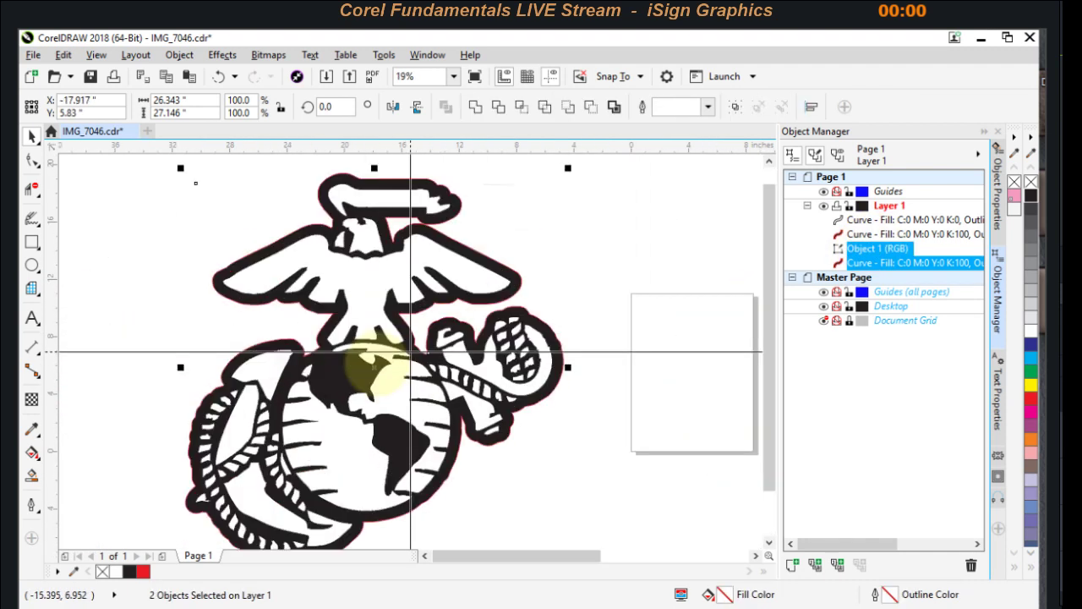
scroll(411, 351, "up", 2)
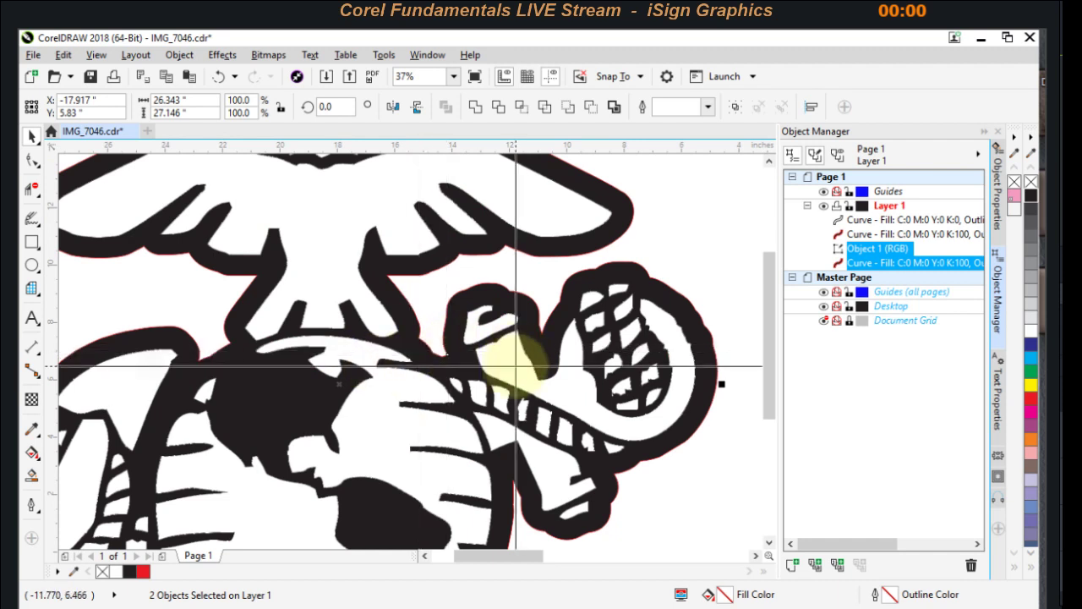
scroll(516, 366, "up", 1)
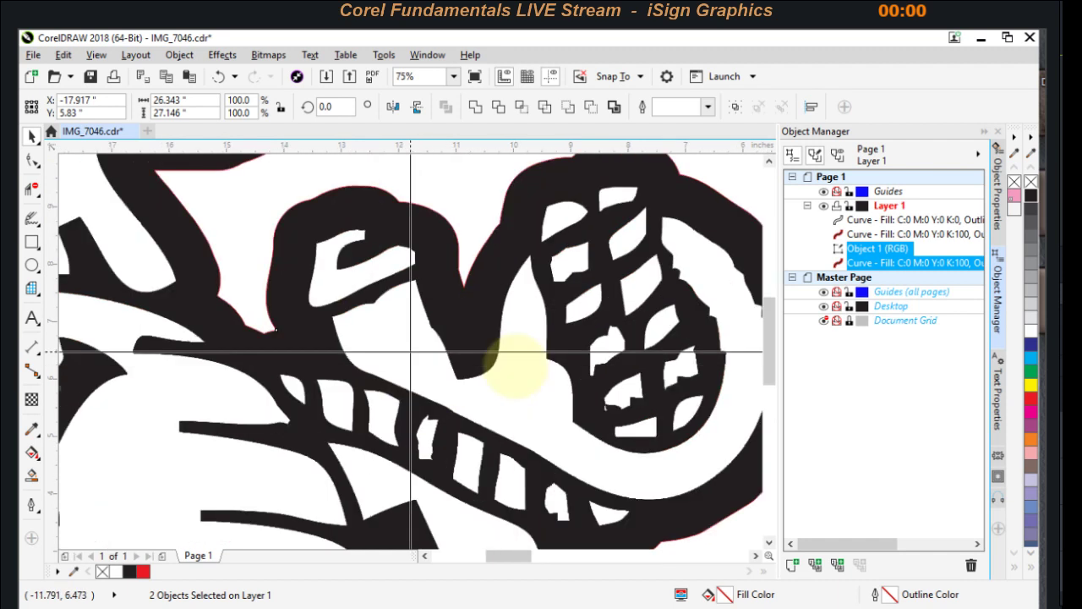
scroll(512, 363, "down", 1)
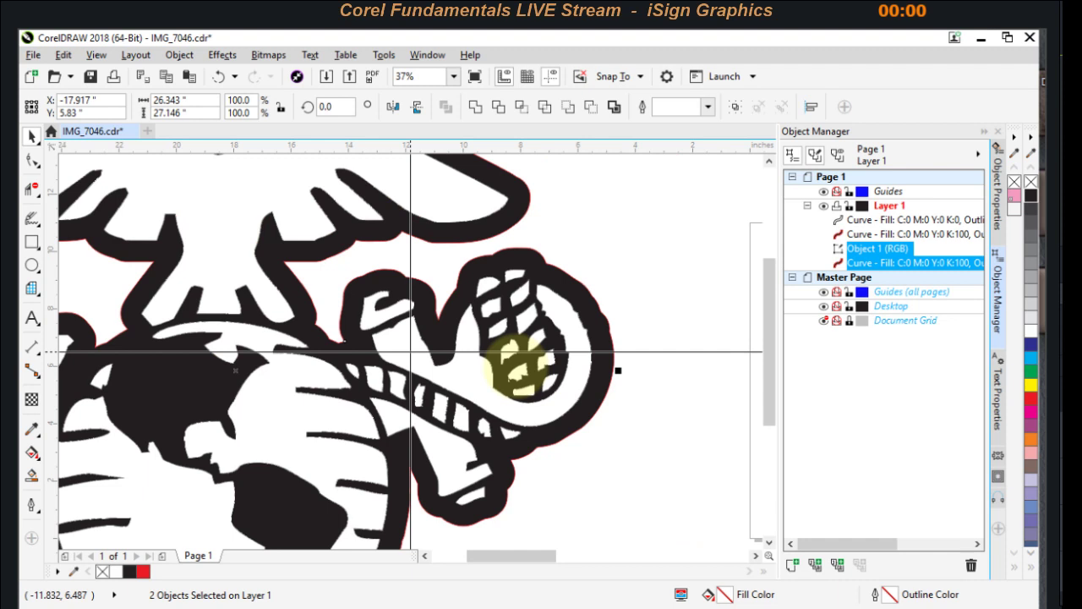
scroll(474, 330, "down", 1)
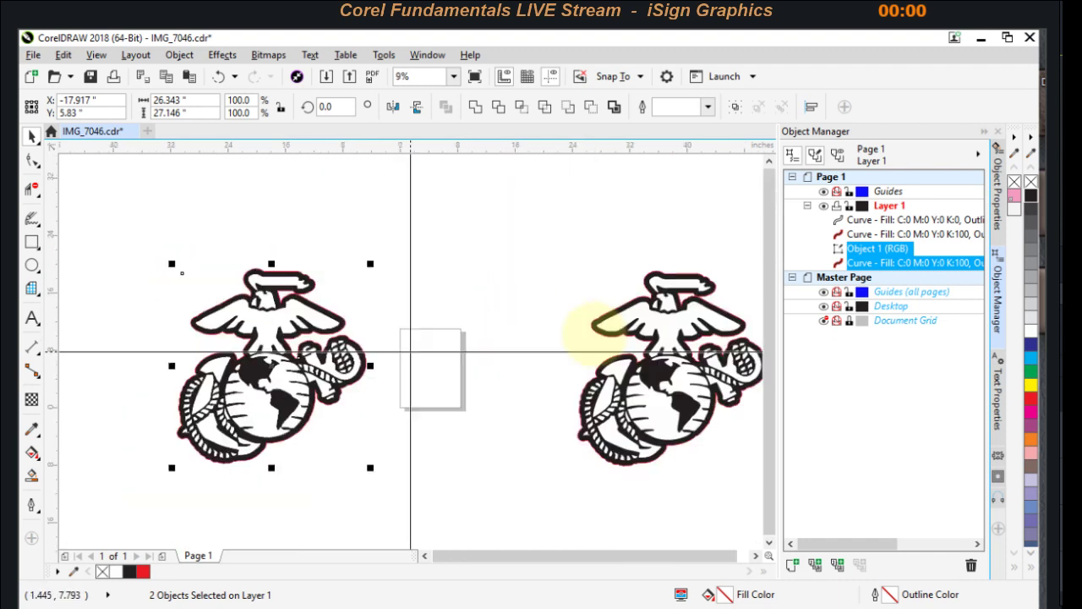
scroll(350, 358, "up", 1)
scroll(446, 341, "up", 1)
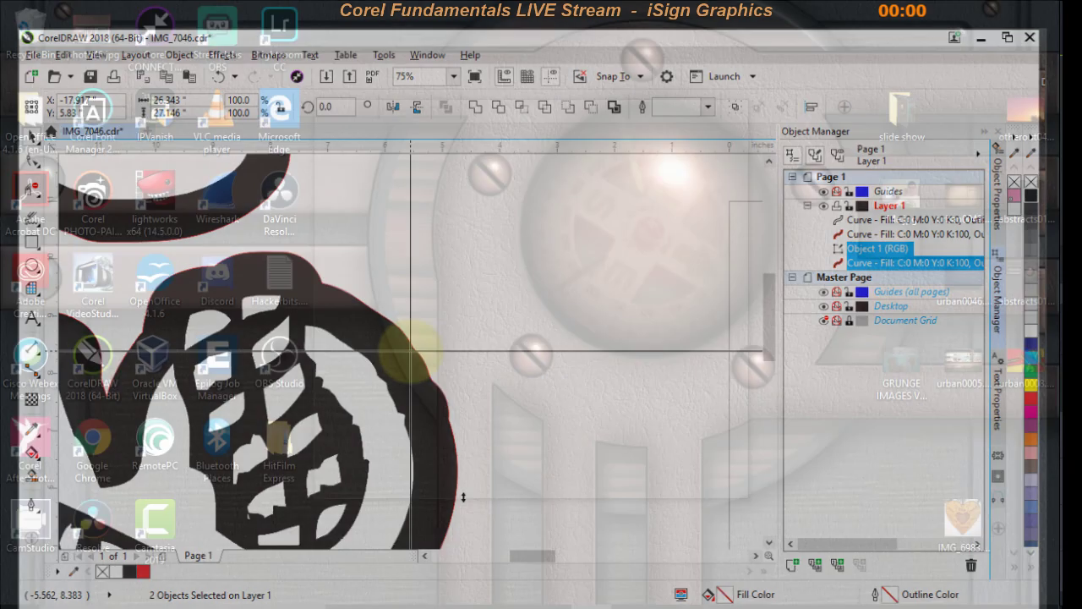
key("ctrl+d")
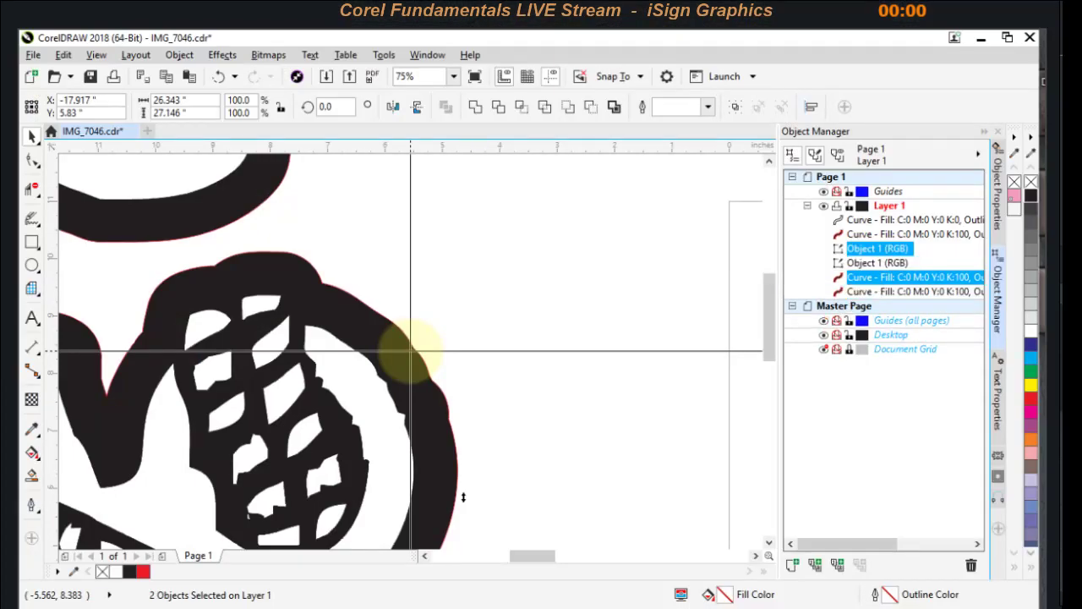
Step: Give the duplicated curve a black outline 12.0 pt wide
left_click(422, 411)
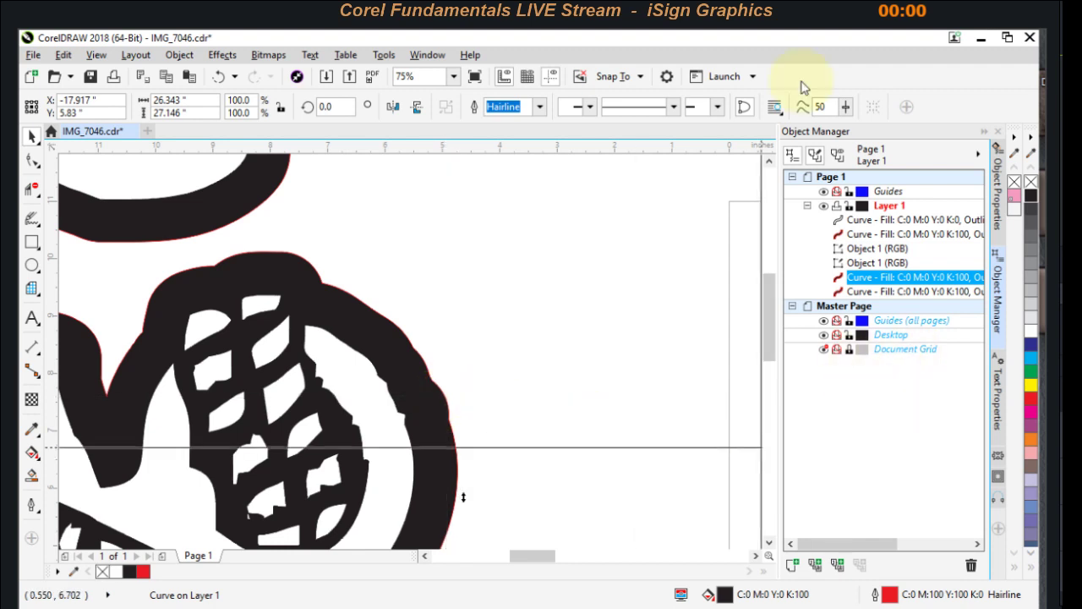
right_click(1033, 193)
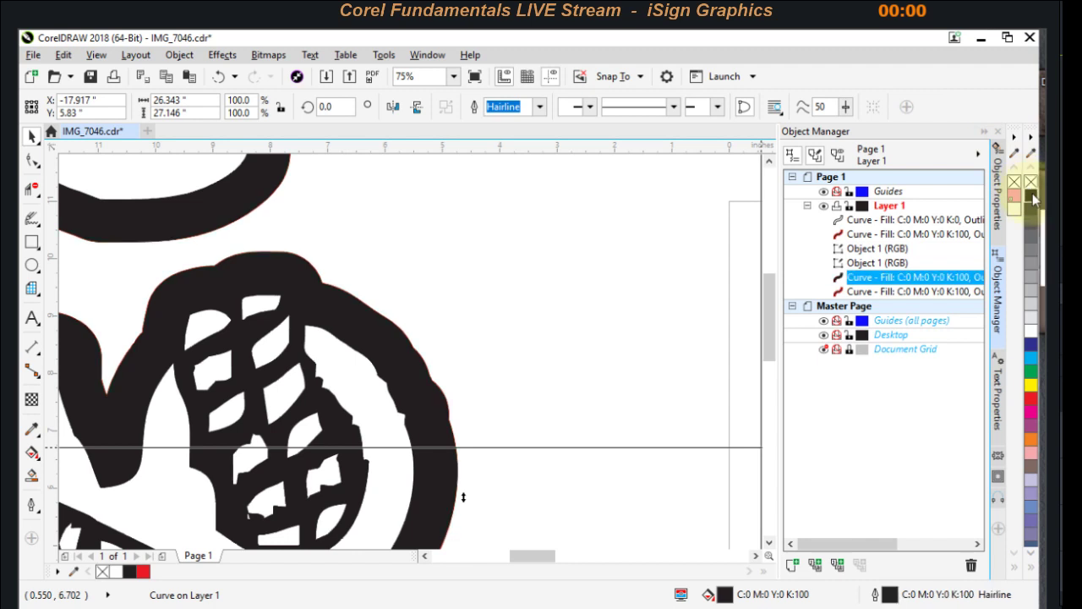
left_click(541, 110)
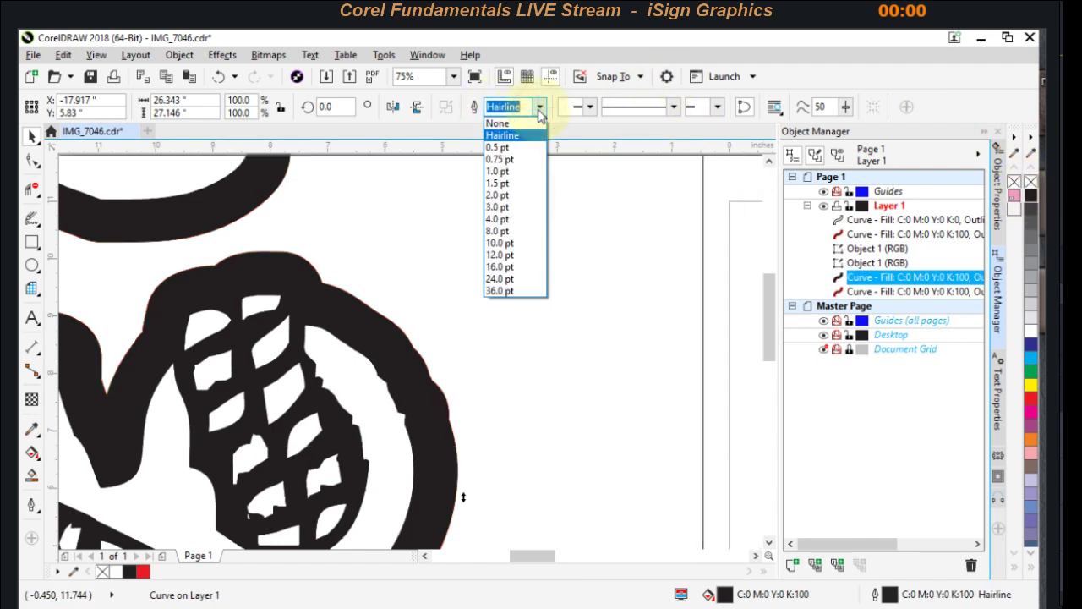
left_click(514, 255)
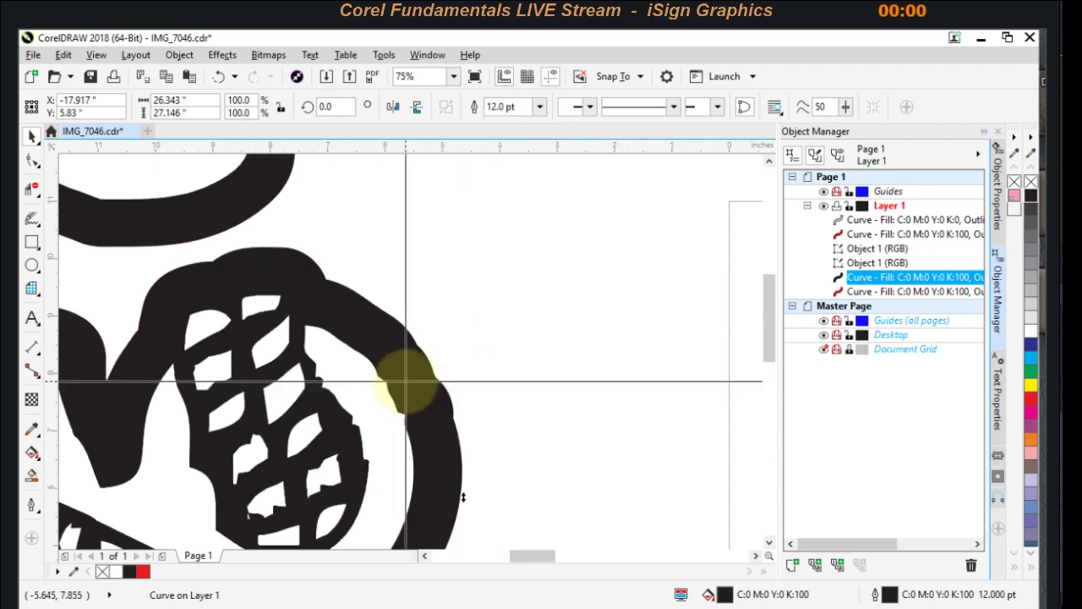
Step: Zoom around to check the outlines, then select the second emblem's cut-line curve
left_click(406, 381)
scroll(406, 381, "up", 5)
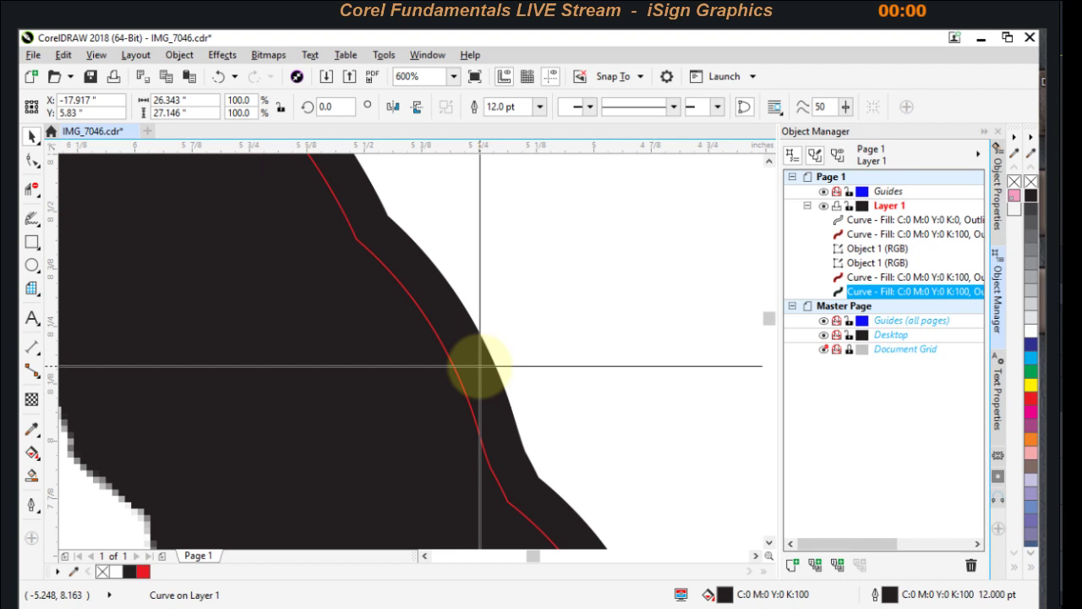
scroll(479, 366, "down", 1)
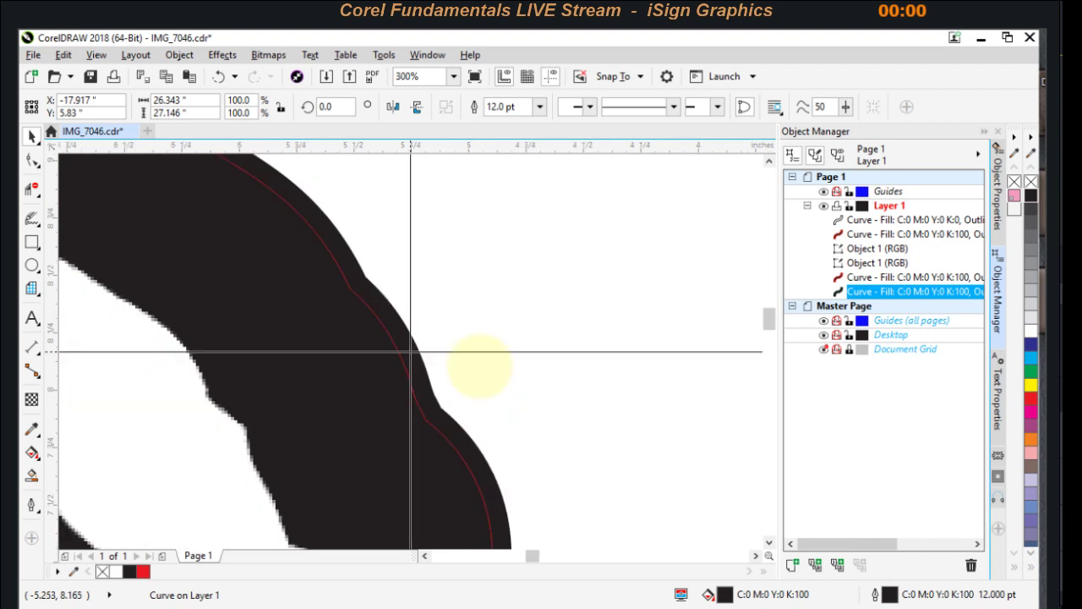
scroll(395, 375, "down", 1)
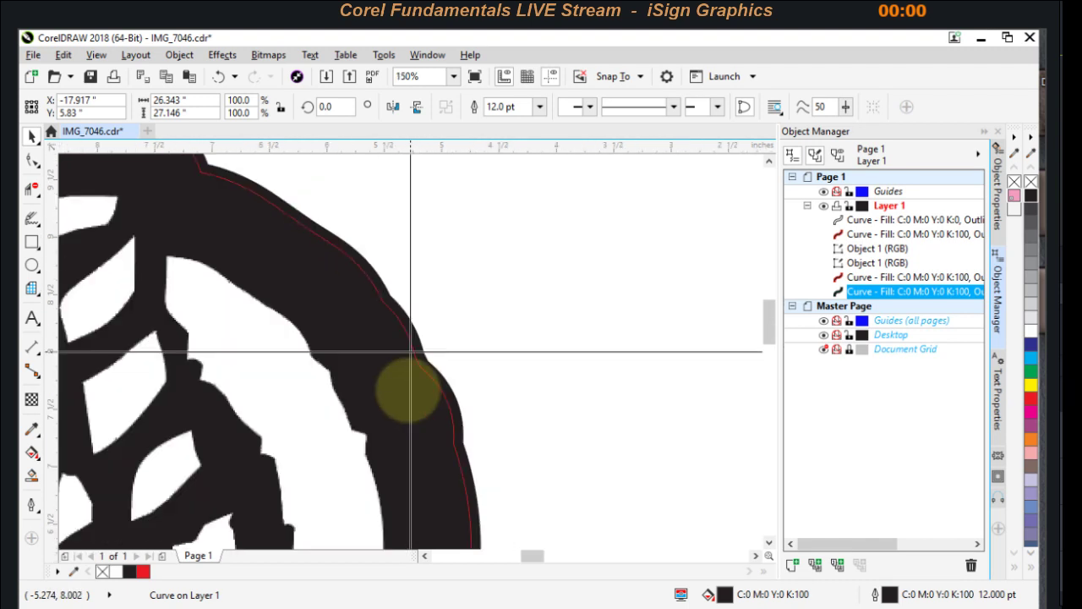
scroll(411, 351, "down", 1)
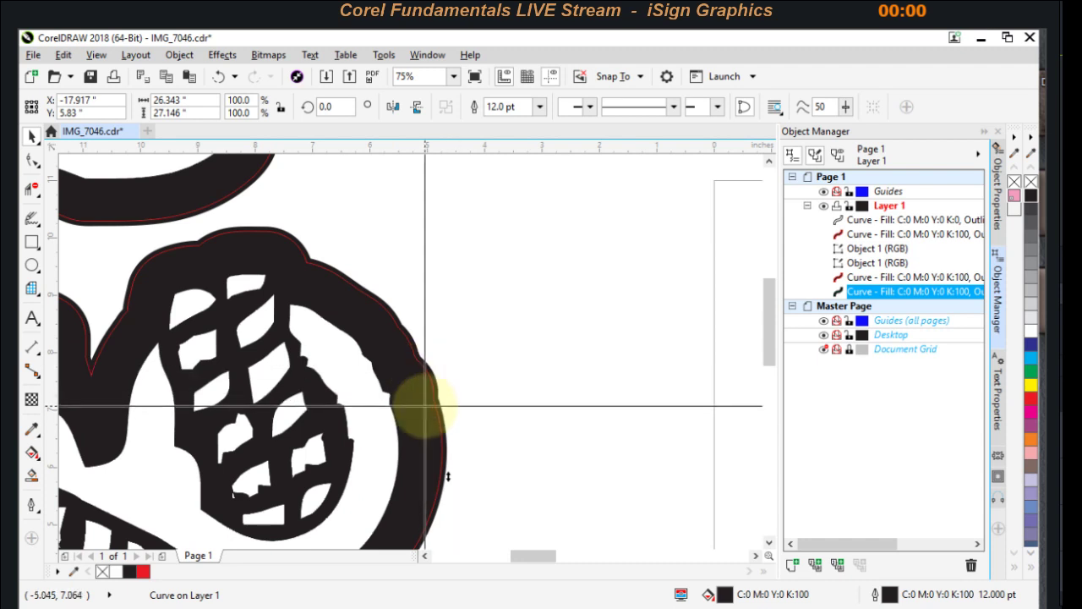
scroll(424, 405, "up", 1)
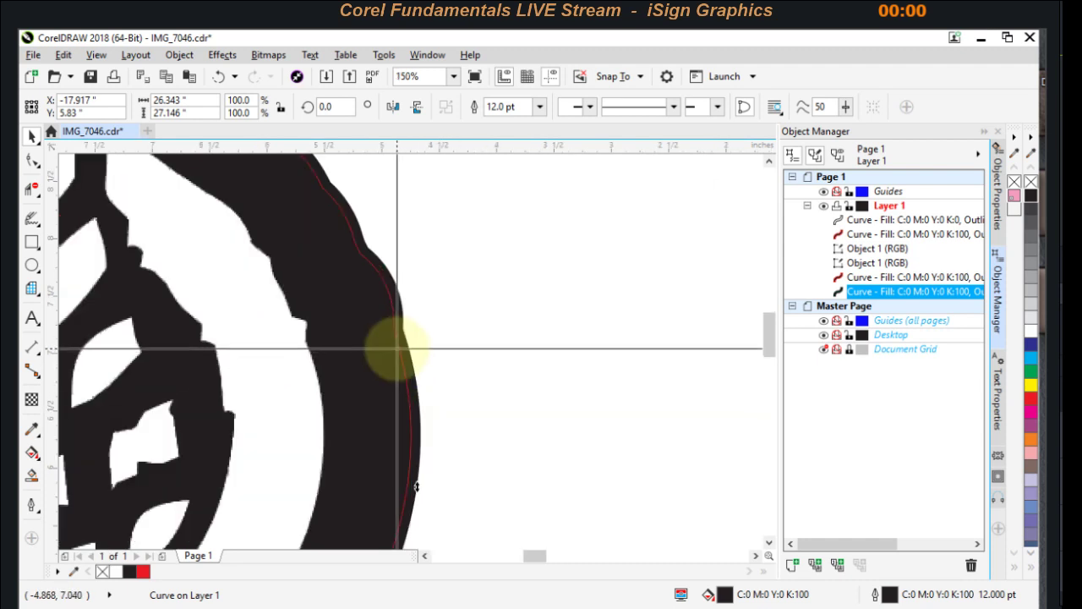
scroll(397, 347, "down", 1)
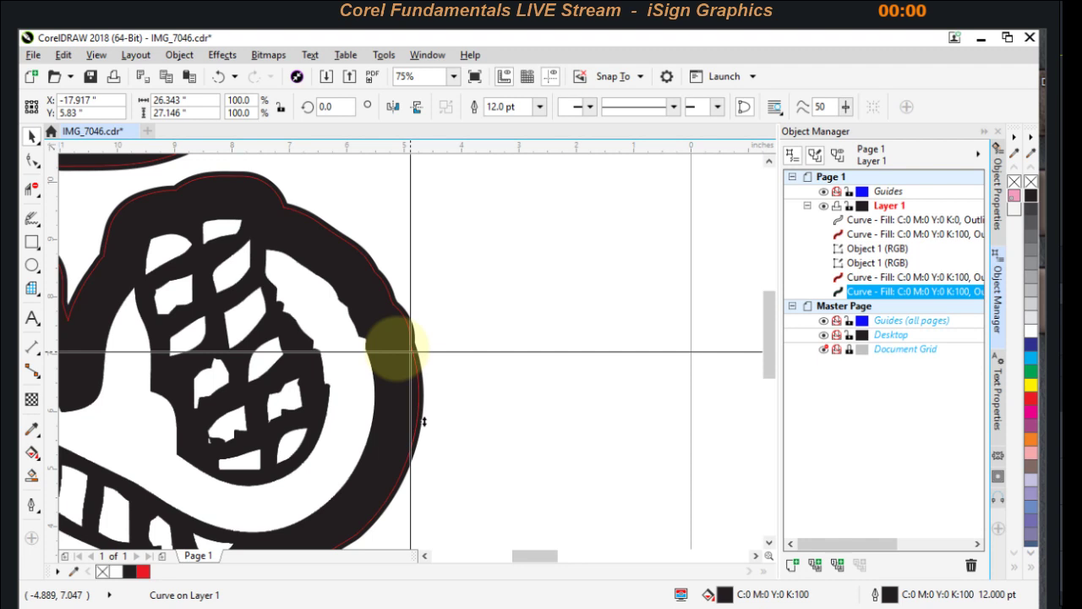
scroll(394, 347, "down", 2)
scroll(411, 350, "up", 4)
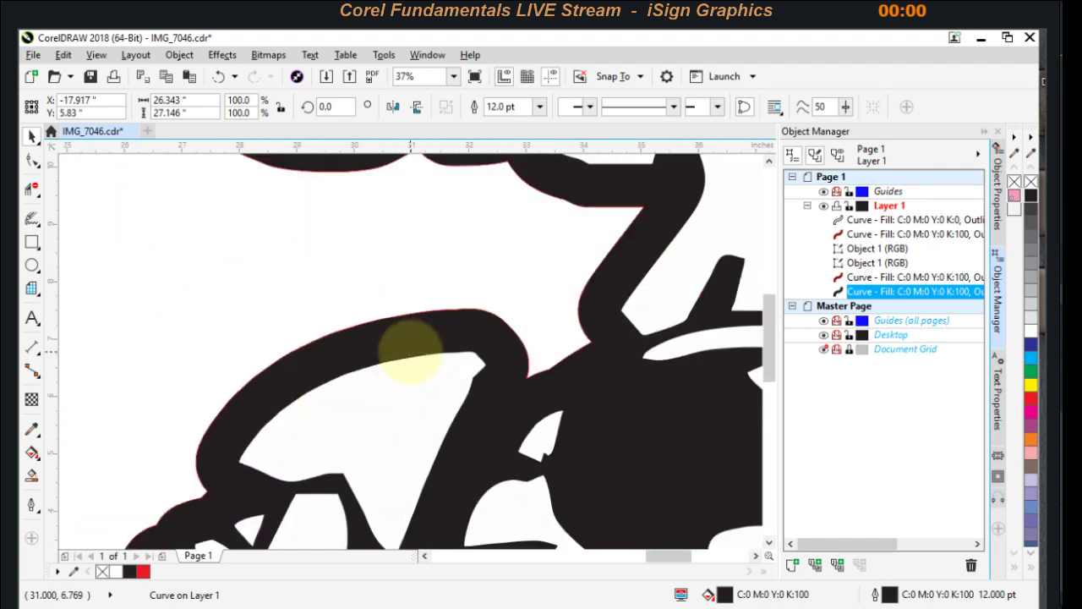
left_click(399, 341)
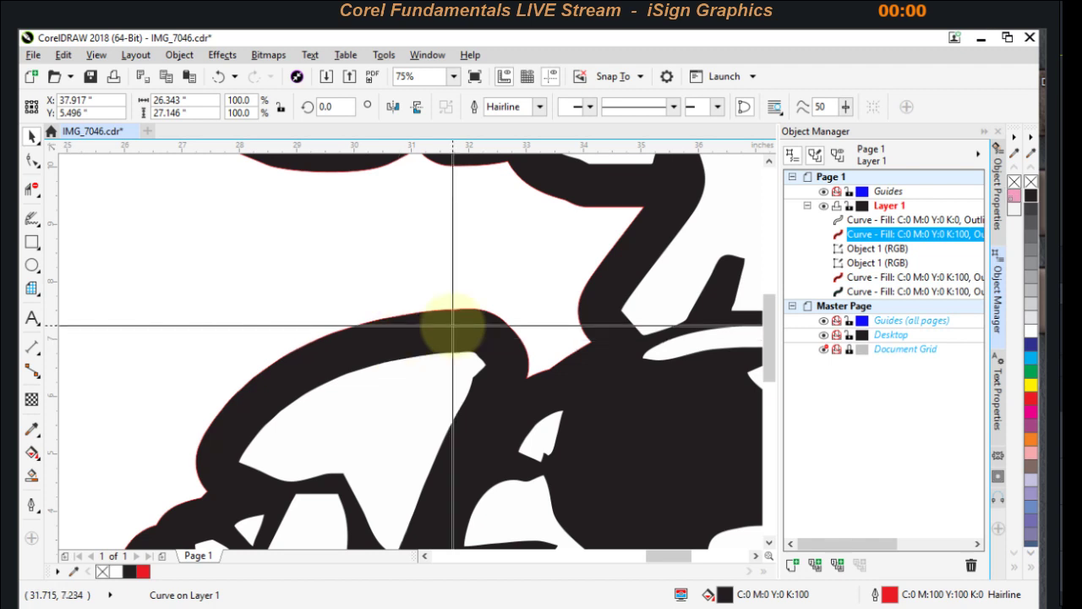
Step: Duplicate the second emblem's curve, outline it black at 12.0 pt, and send it to the back
key("ctrl+v")
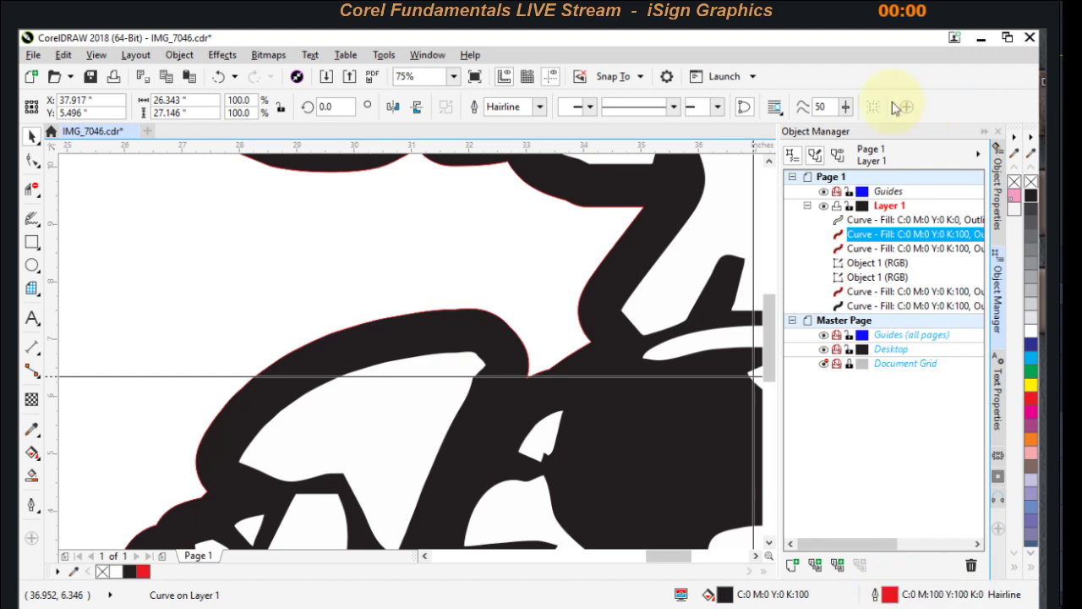
right_click(1030, 196)
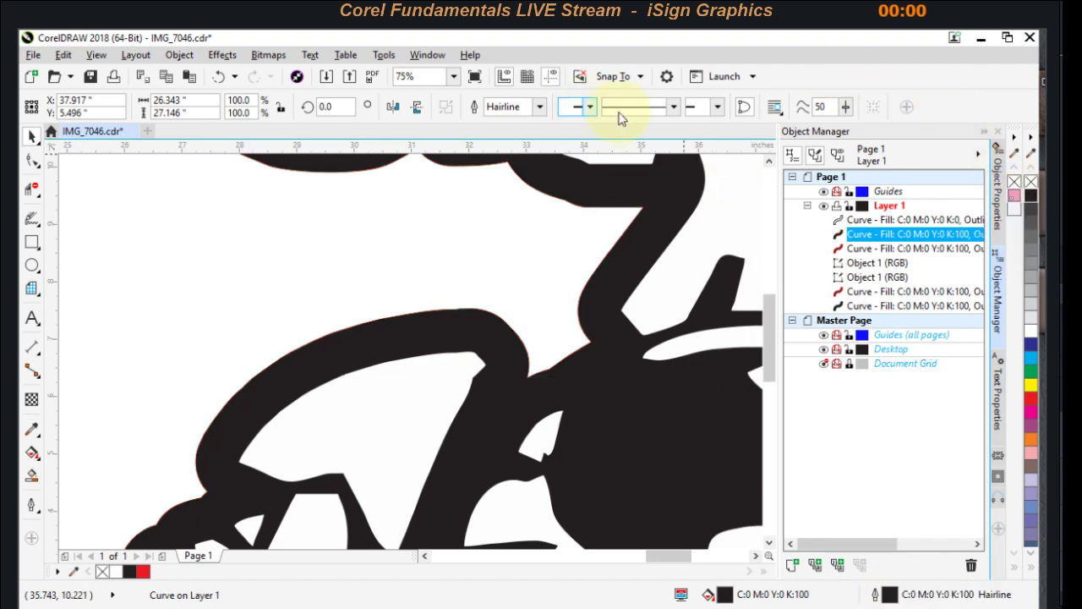
left_click(539, 106)
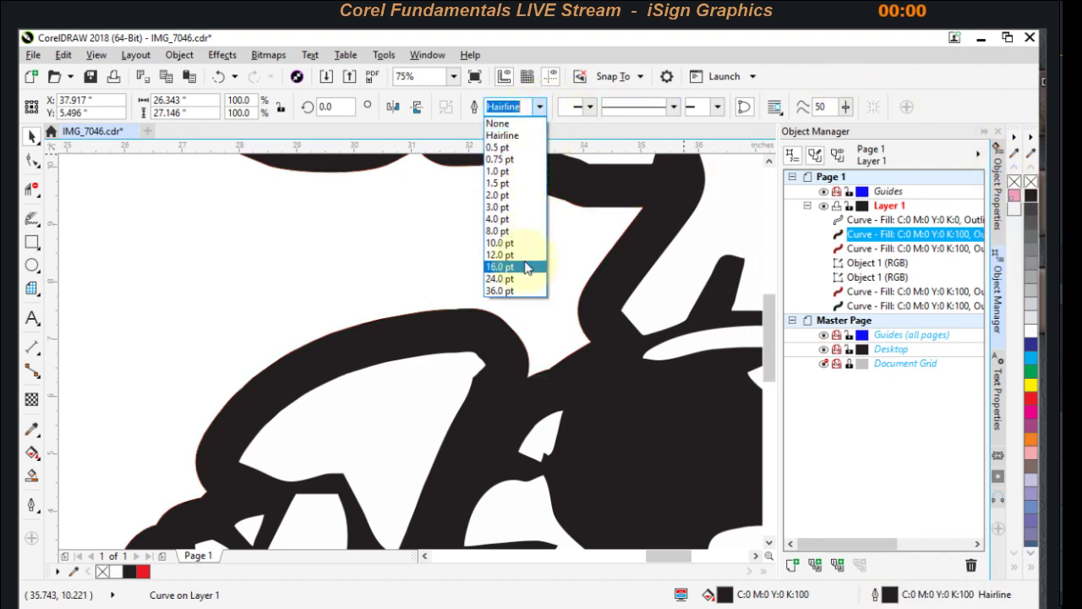
left_click(519, 254)
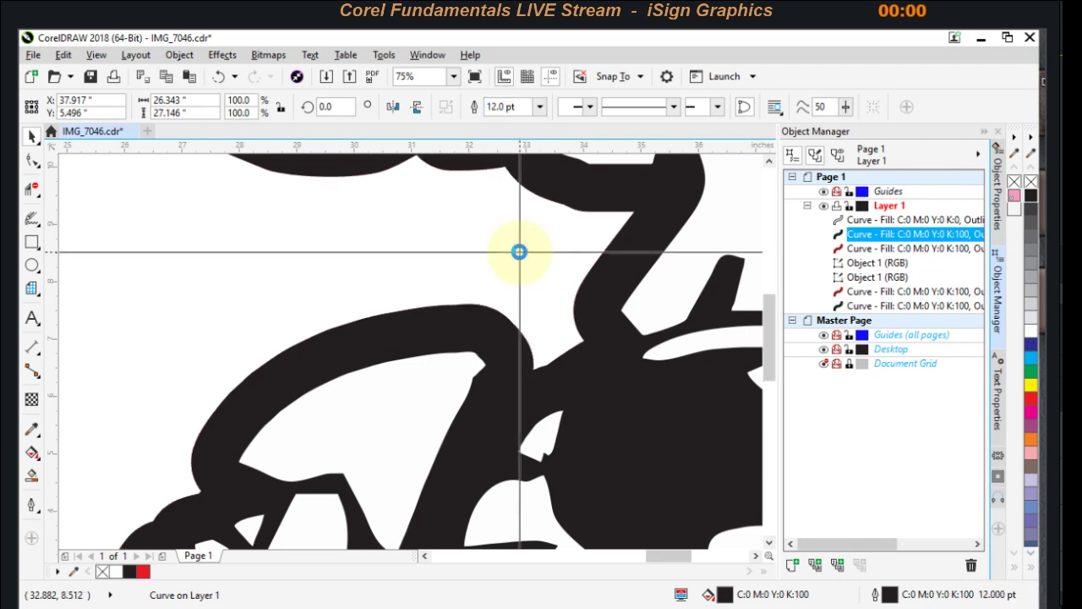
key("shift+Page_Down")
scroll(519, 321, "up", 3)
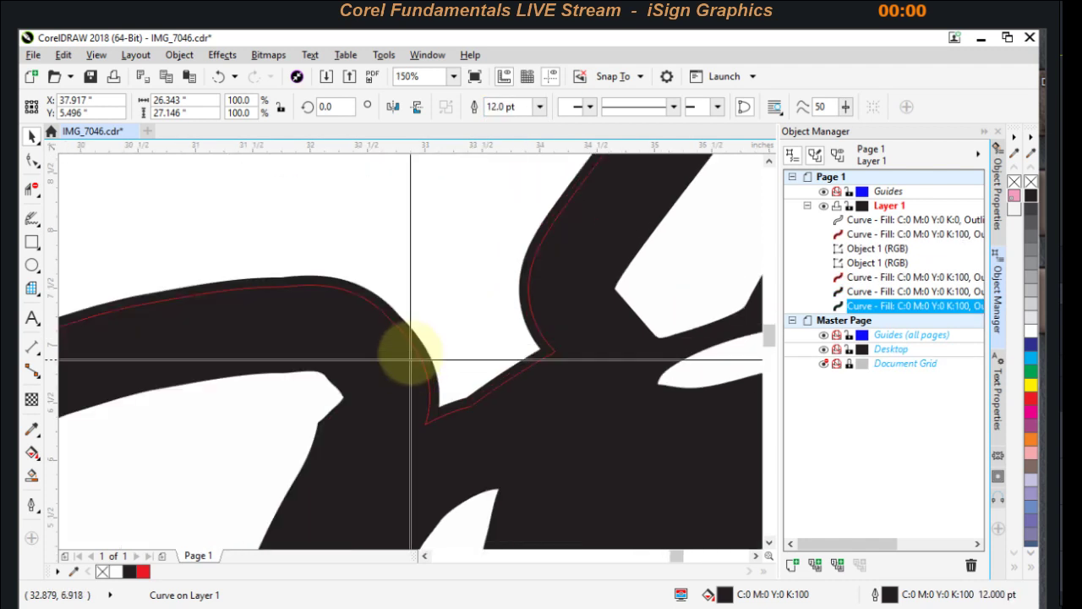
scroll(394, 315, "down", 8)
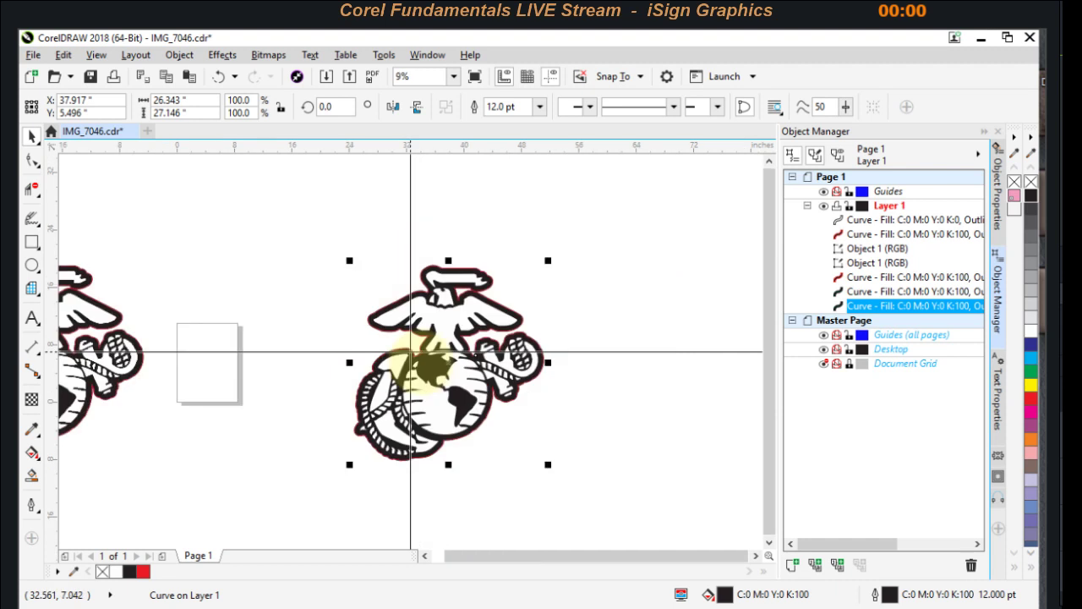
scroll(409, 347, "up", 3)
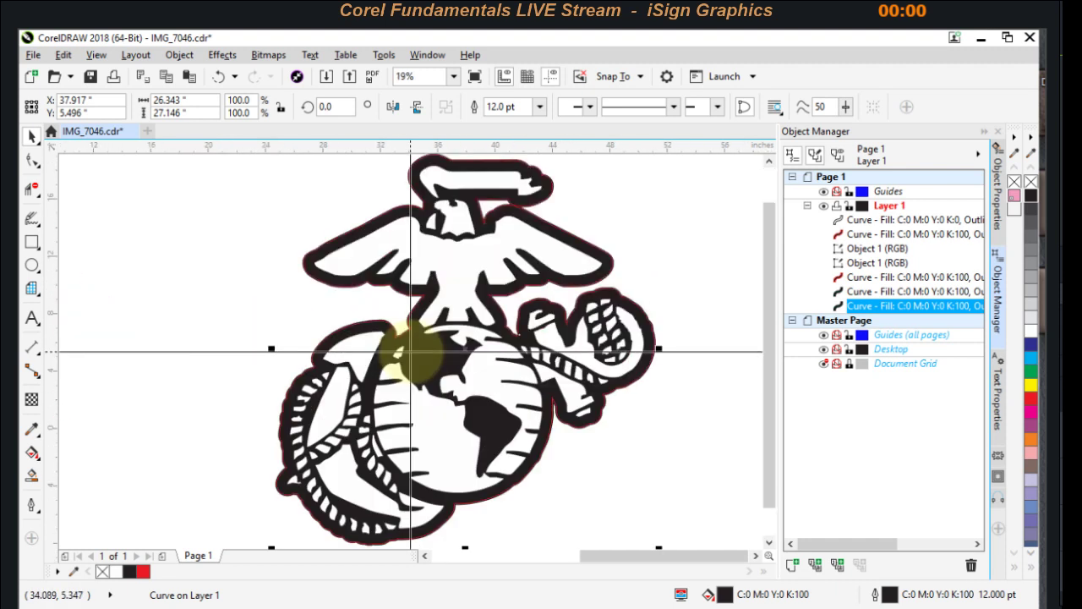